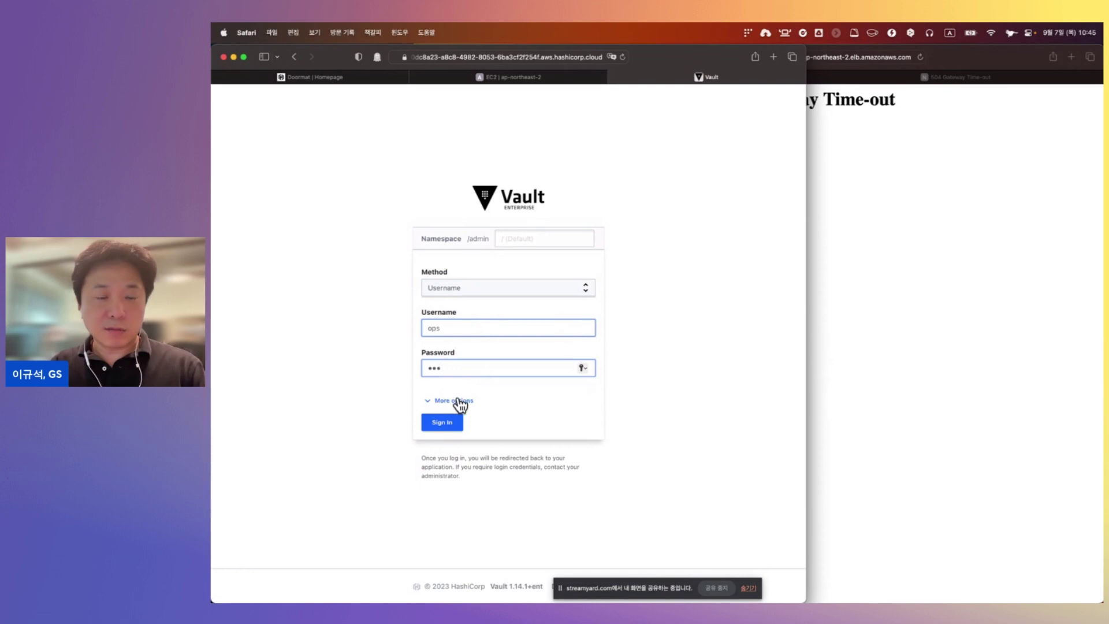
Set the Vault login's mount path to userpass-nomad and sign in with the entered credentials
{"action": "left_click", "coordinate": [478, 397]}
{"action": "type", "text": "userpas"}
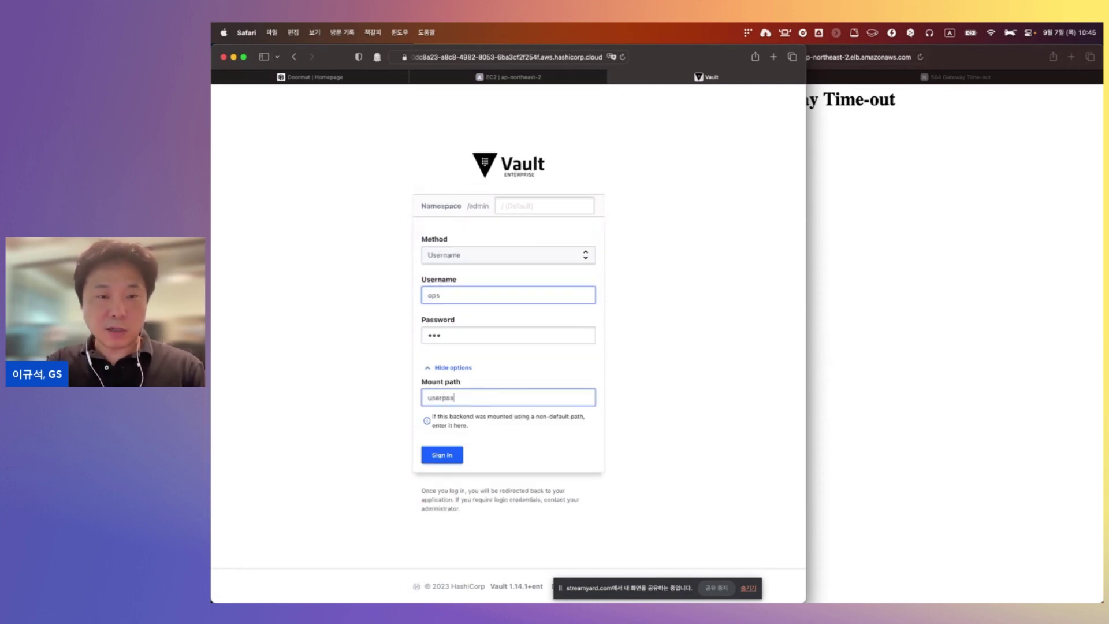
{"action": "type", "text": "s-nomad"}
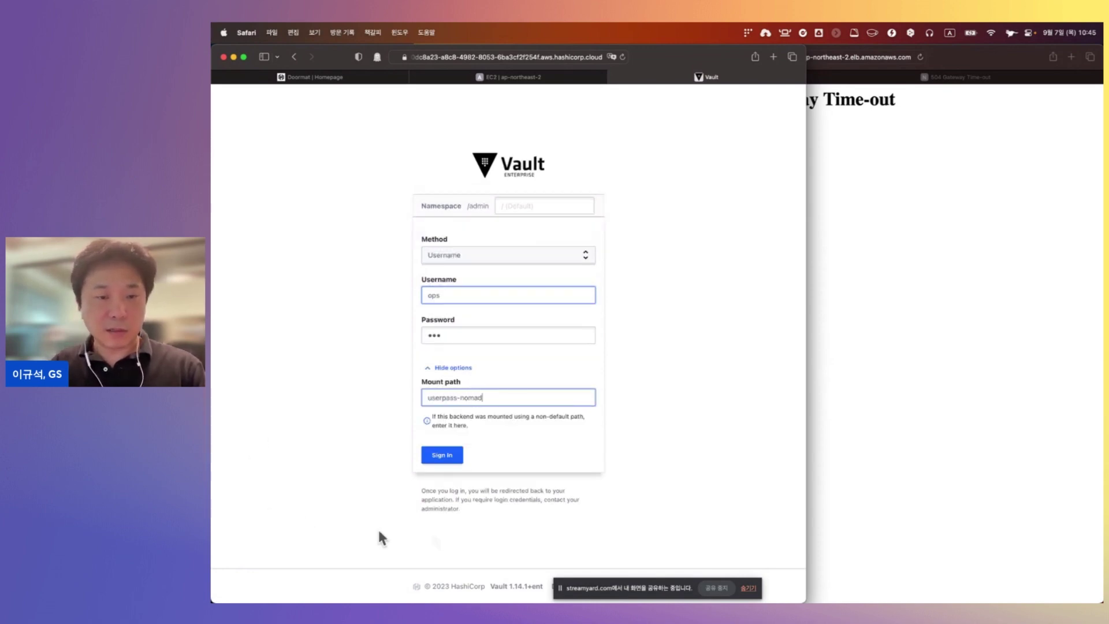
{"action": "left_click", "coordinate": [442, 456]}
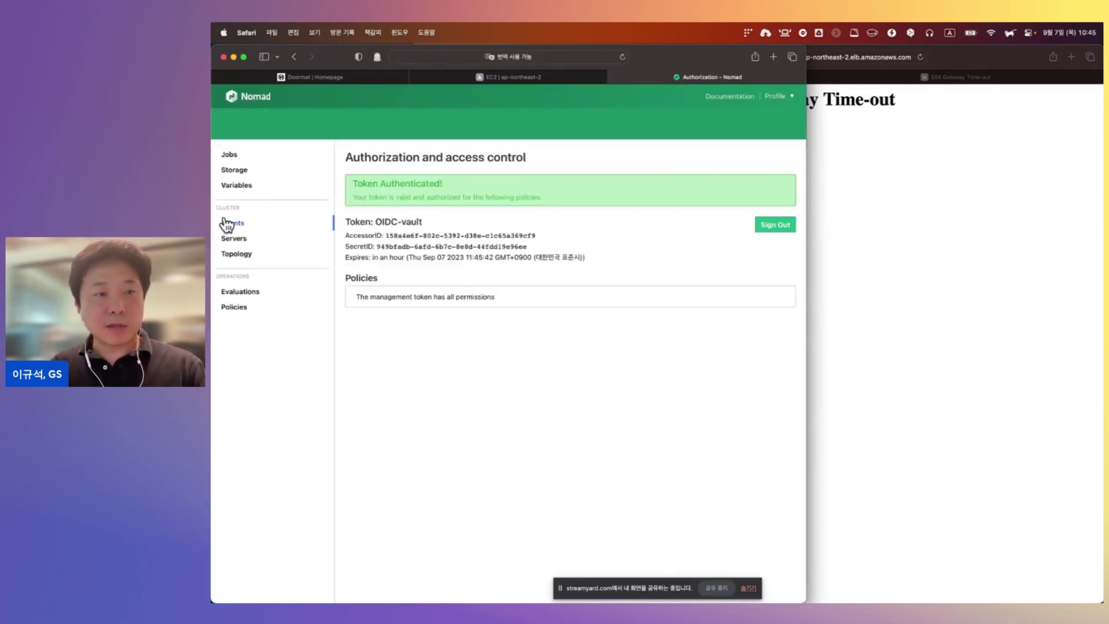
Open the Nomad clients list and examine the driver status, CPU and kernel attributes of client ip-10-10-2-108
{"action": "left_click", "coordinate": [234, 223]}
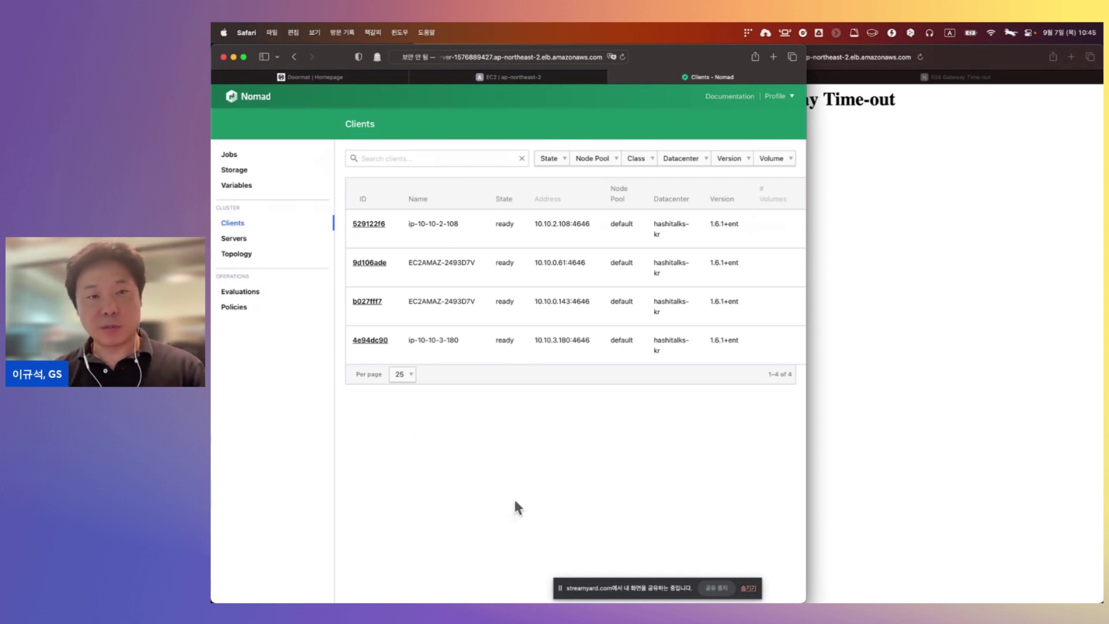
{"action": "left_click", "coordinate": [471, 233]}
{"action": "scroll", "coordinate": [513, 352], "scroll_direction": "down", "scroll_amount": 15}
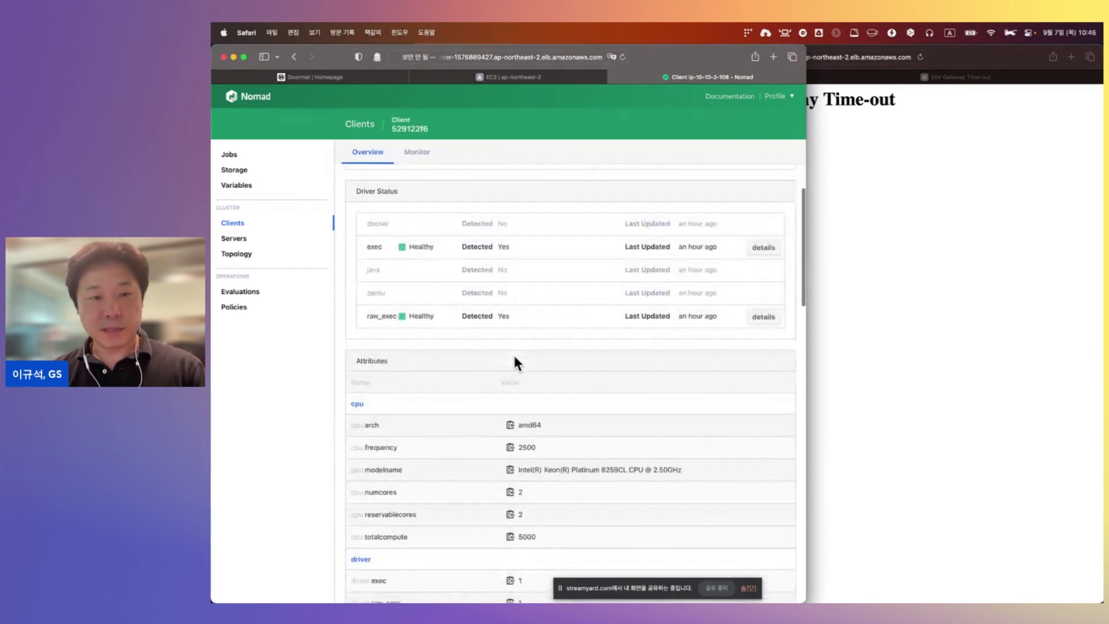
{"action": "scroll", "coordinate": [514, 358], "scroll_direction": "down", "scroll_amount": 1}
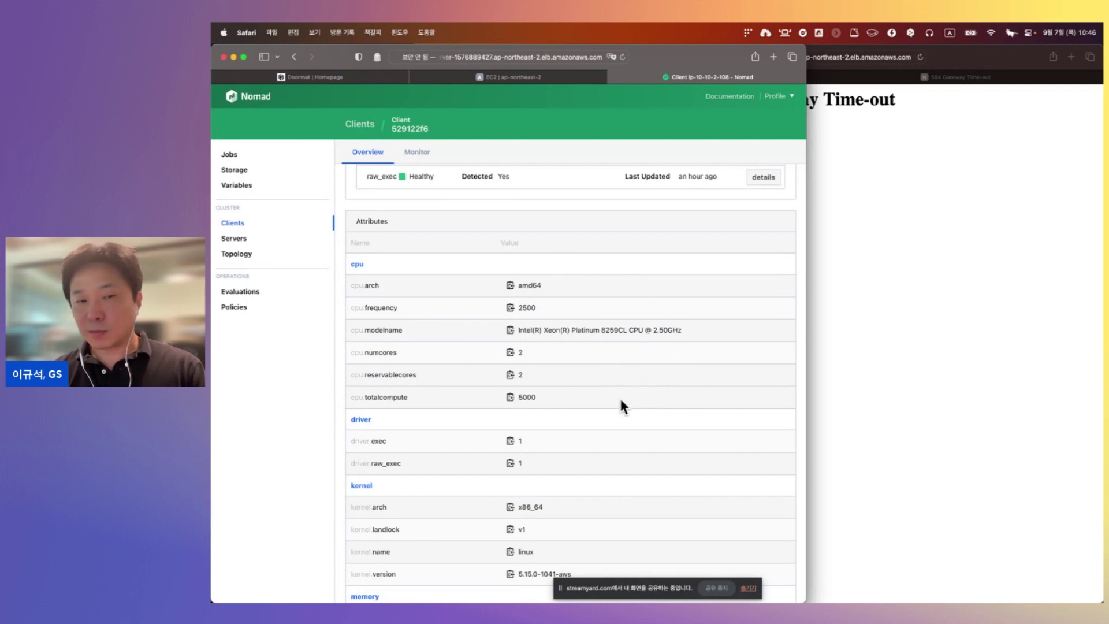
{"action": "scroll", "coordinate": [589, 463], "scroll_direction": "down", "scroll_amount": 4}
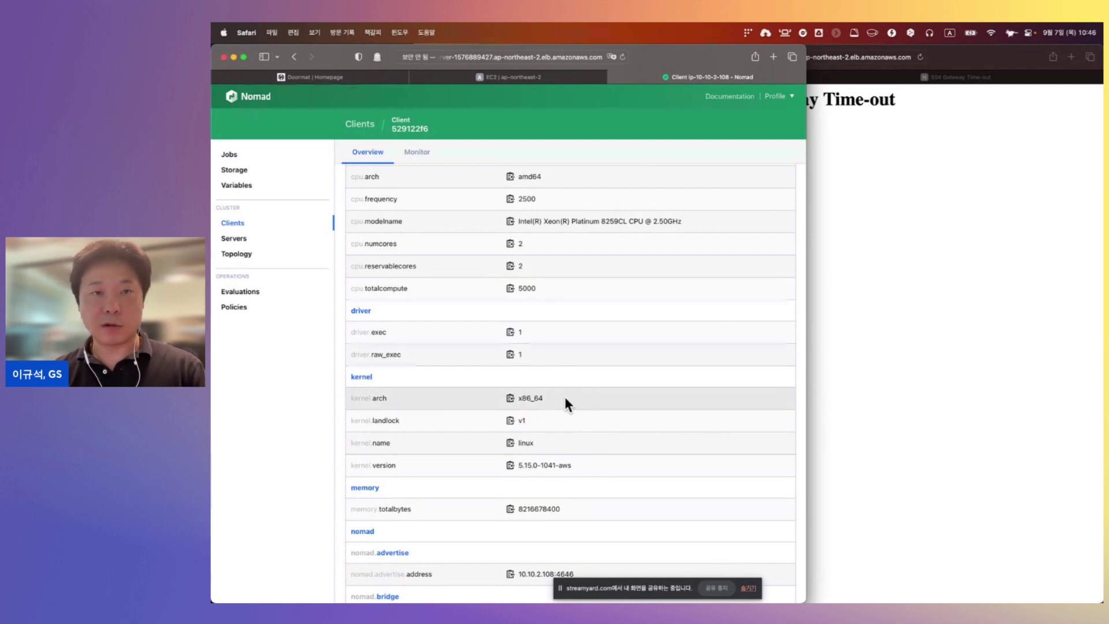
{"action": "scroll", "coordinate": [409, 257], "scroll_direction": "left", "scroll_amount": 5}
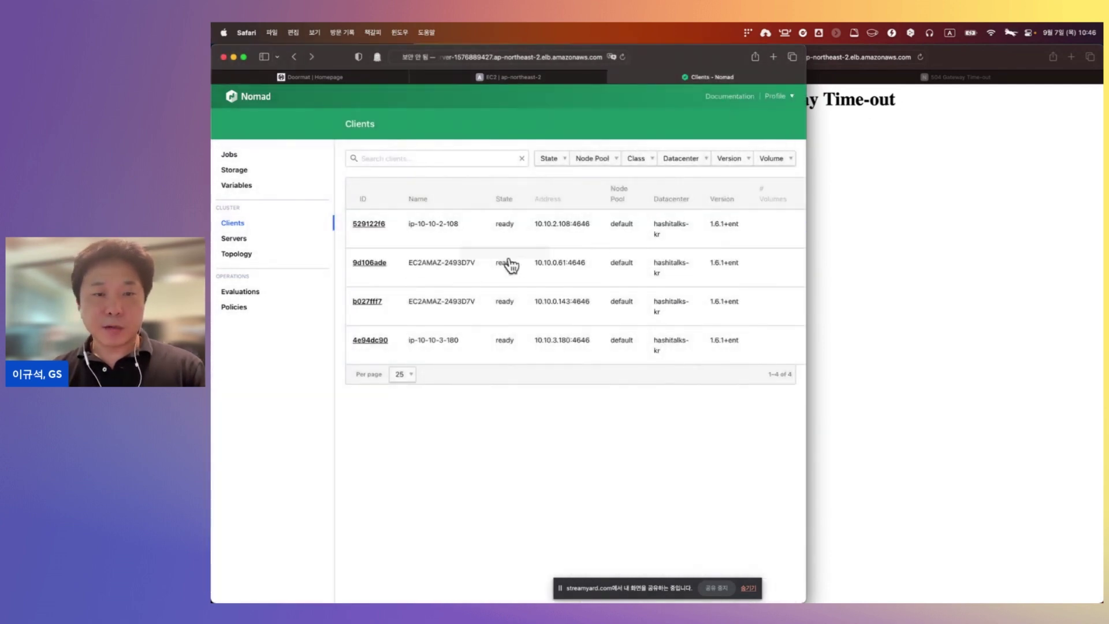
Examine the CPU and kernel attributes of client ip-10-10-3-180 and return to the clients list
{"action": "left_click", "coordinate": [473, 344]}
{"action": "scroll", "coordinate": [582, 369], "scroll_direction": "down", "scroll_amount": 5}
{"action": "scroll", "coordinate": [582, 364], "scroll_direction": "down", "scroll_amount": 7}
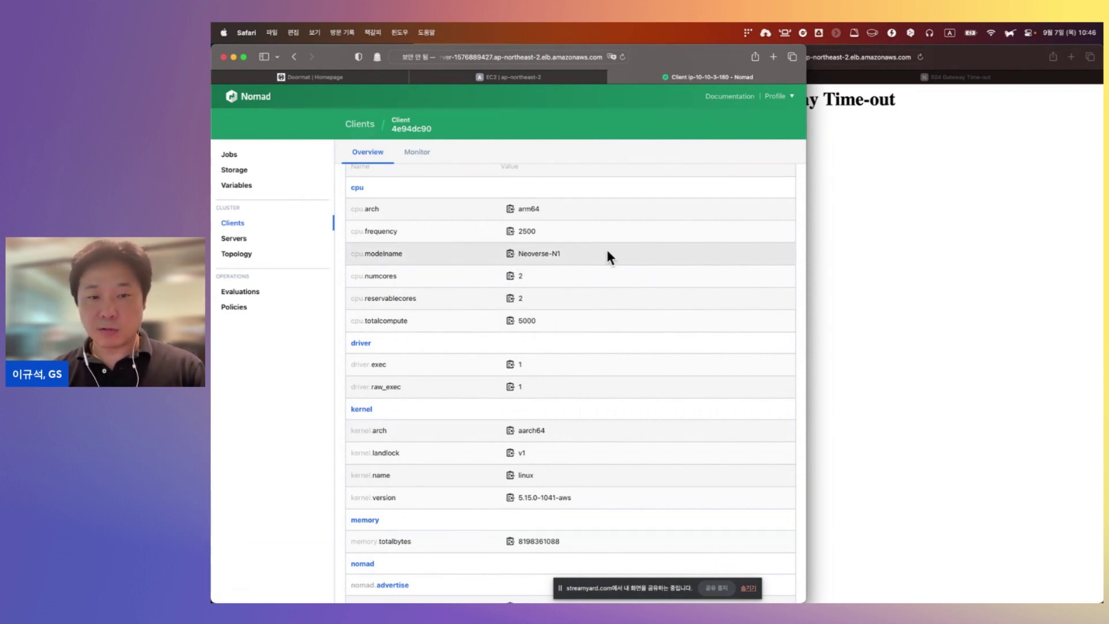
{"action": "scroll", "coordinate": [607, 253], "scroll_direction": "down", "scroll_amount": 5}
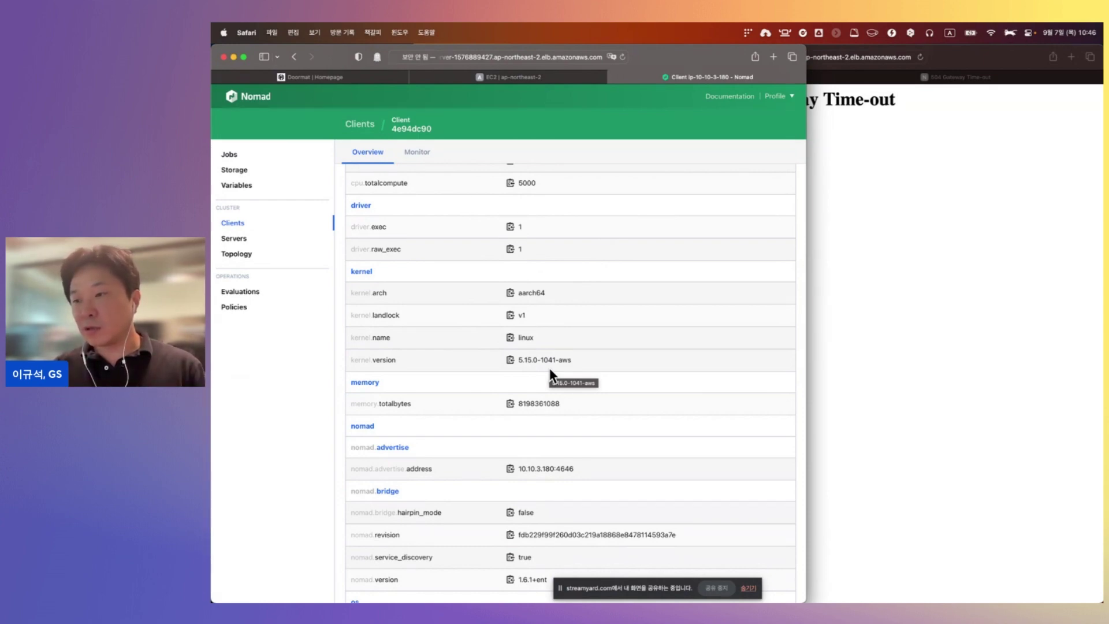
{"action": "left_click", "coordinate": [361, 124]}
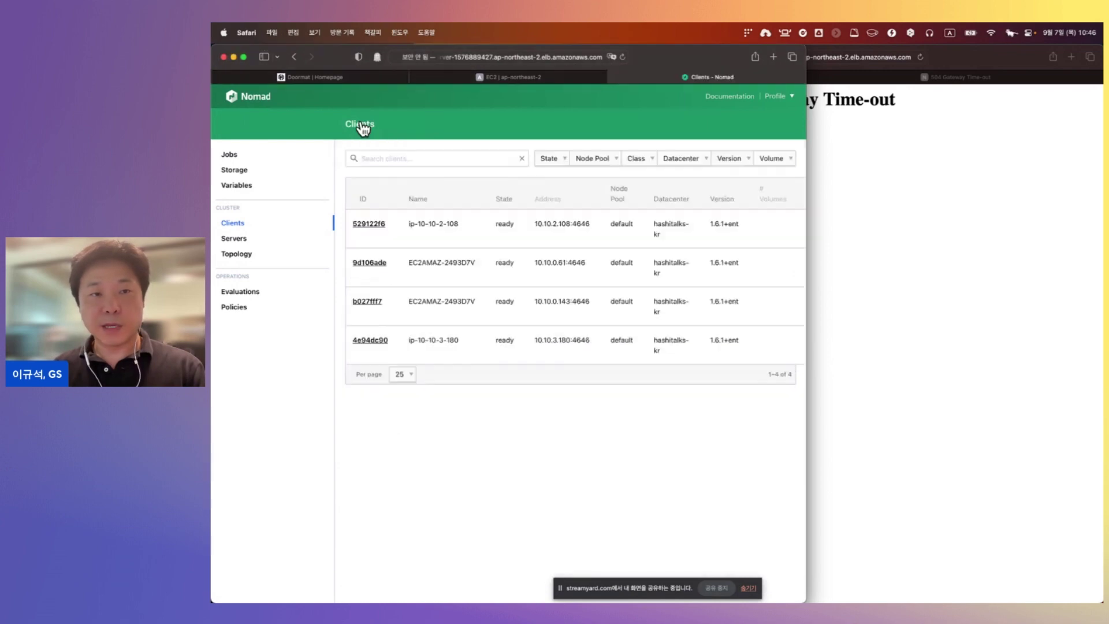
Examine the CPU, driver and kernel attributes of the EC2AMAZ-2493D7V client at 10.10.0.61 and return to the clients list
{"action": "left_click", "coordinate": [431, 268]}
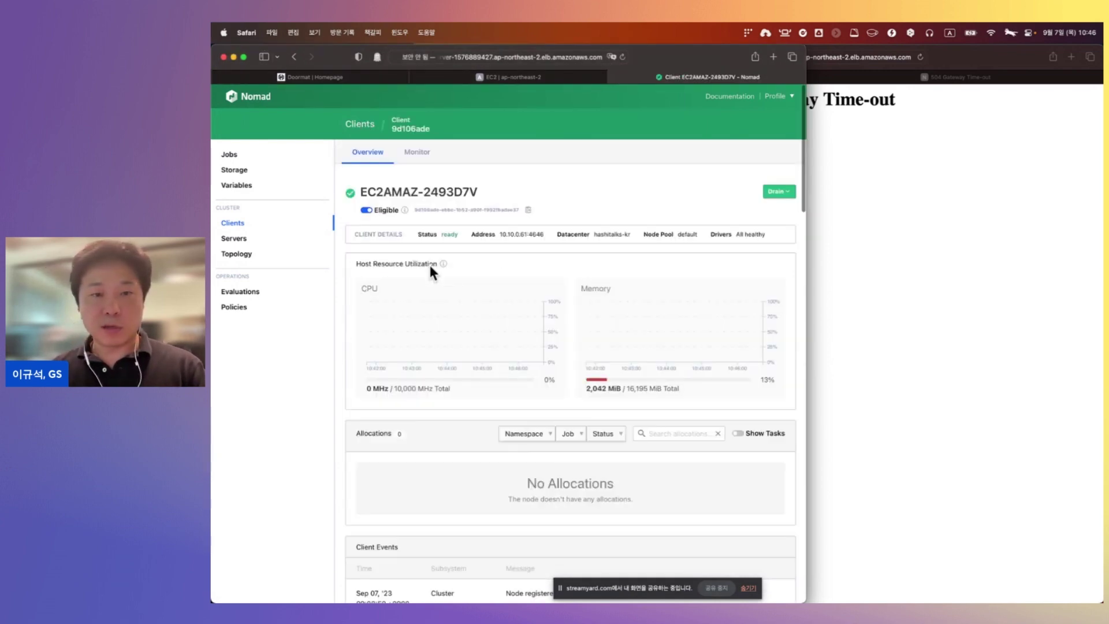
{"action": "scroll", "coordinate": [526, 353], "scroll_direction": "down", "scroll_amount": 5}
{"action": "scroll", "coordinate": [527, 353], "scroll_direction": "down", "scroll_amount": 10}
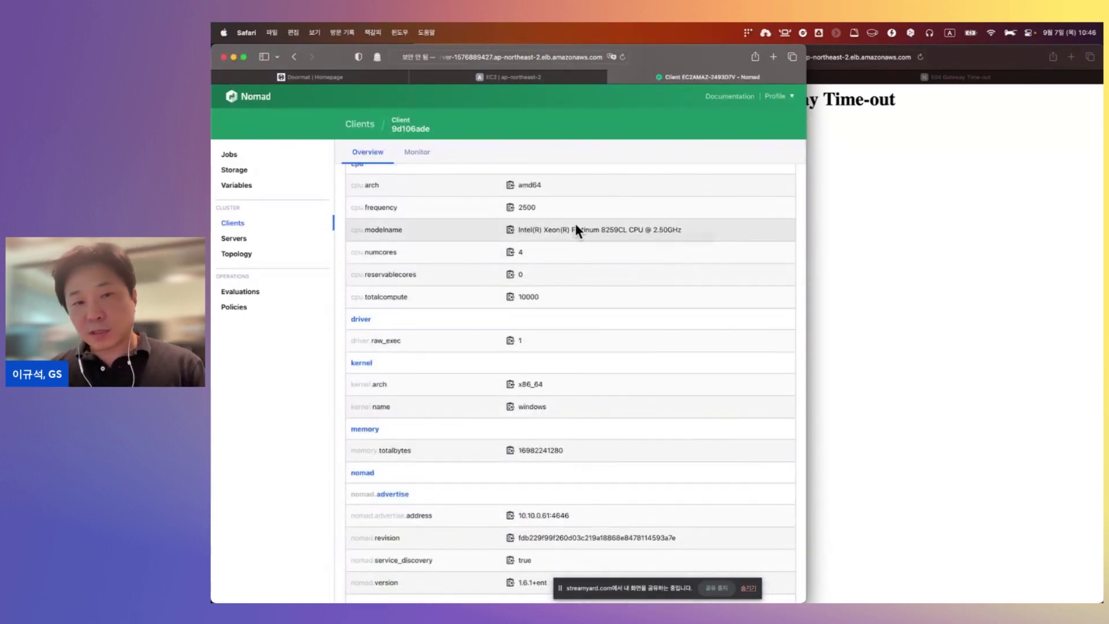
{"action": "scroll", "coordinate": [570, 449], "scroll_direction": "down", "scroll_amount": 3}
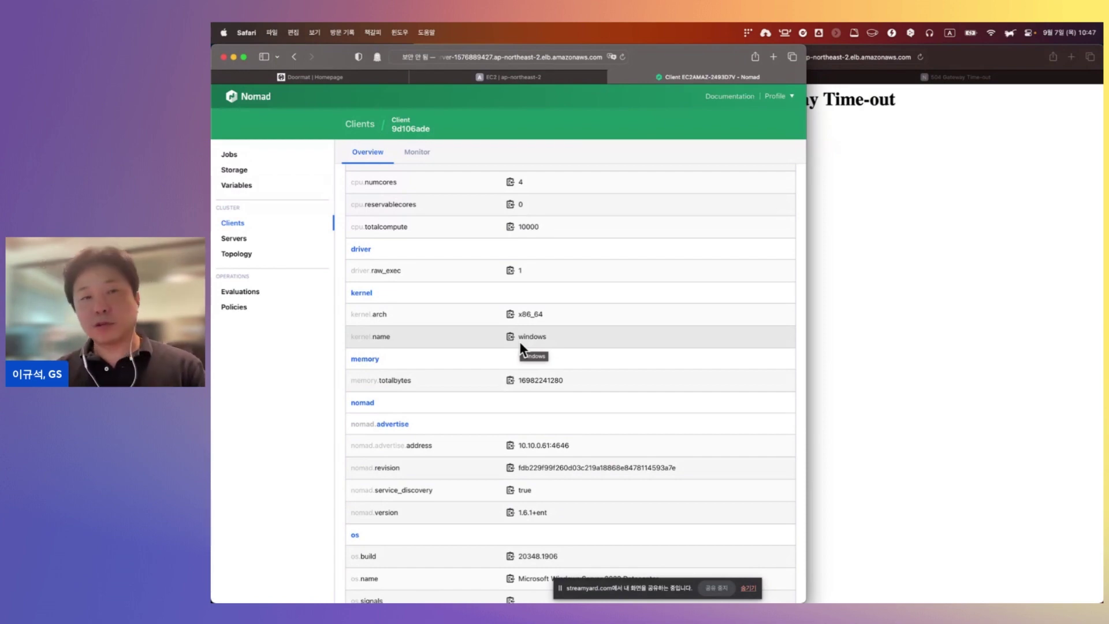
{"action": "left_click", "coordinate": [370, 125]}
Switch to the EC2 console and bring up the details of the Nomad-Client-Ubuntu-Intel Auto Scaling group
{"action": "left_click", "coordinate": [514, 75]}
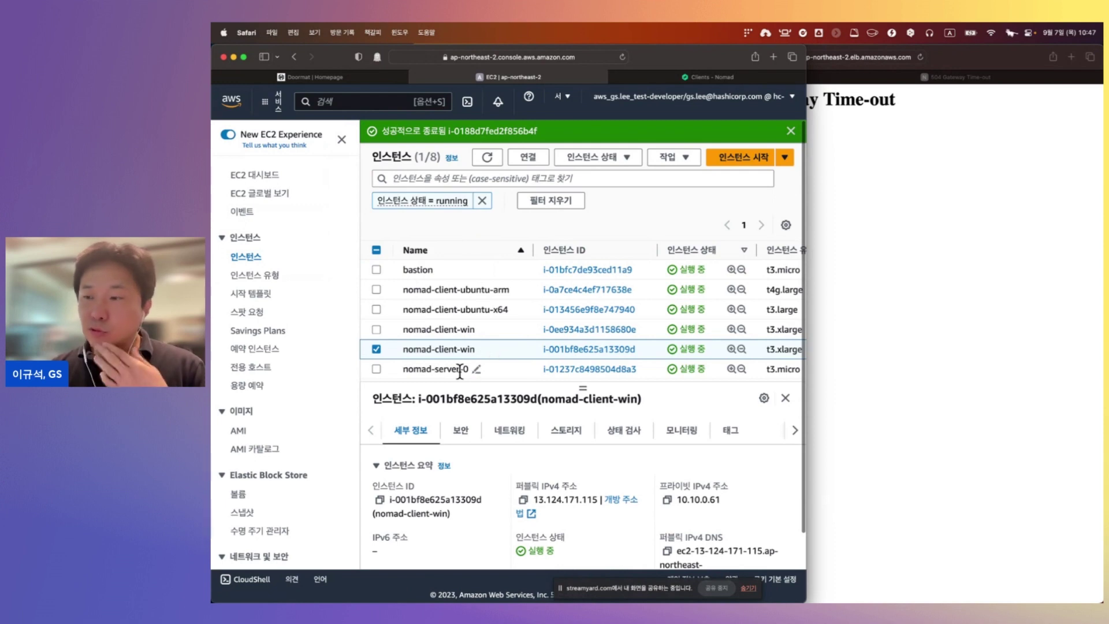
{"action": "scroll", "coordinate": [261, 396], "scroll_direction": "down", "scroll_amount": 8}
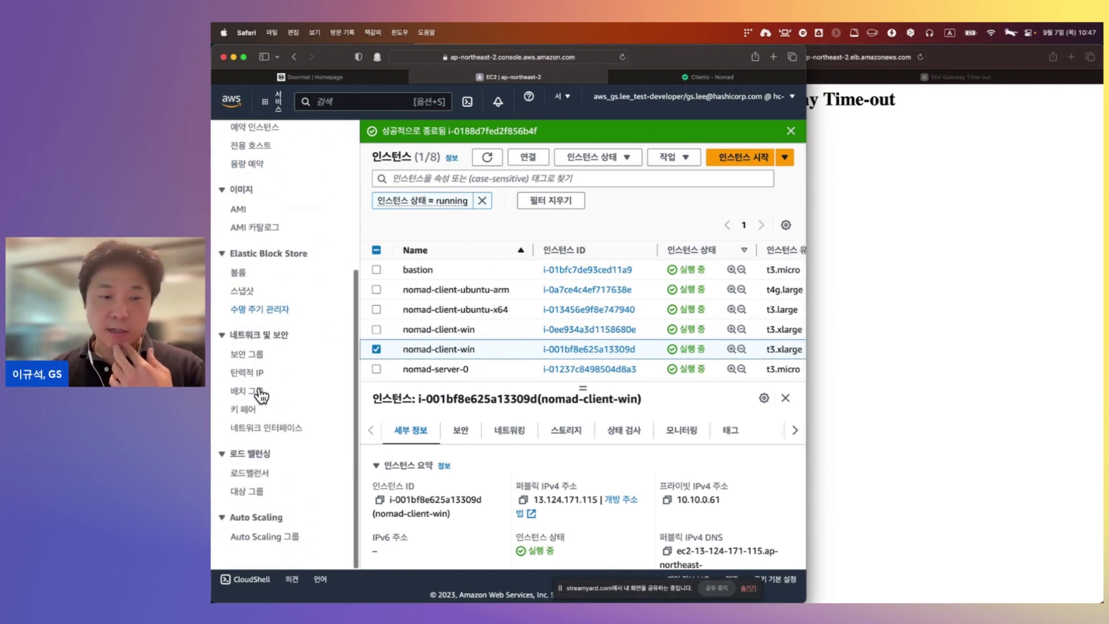
{"action": "left_click", "coordinate": [259, 539]}
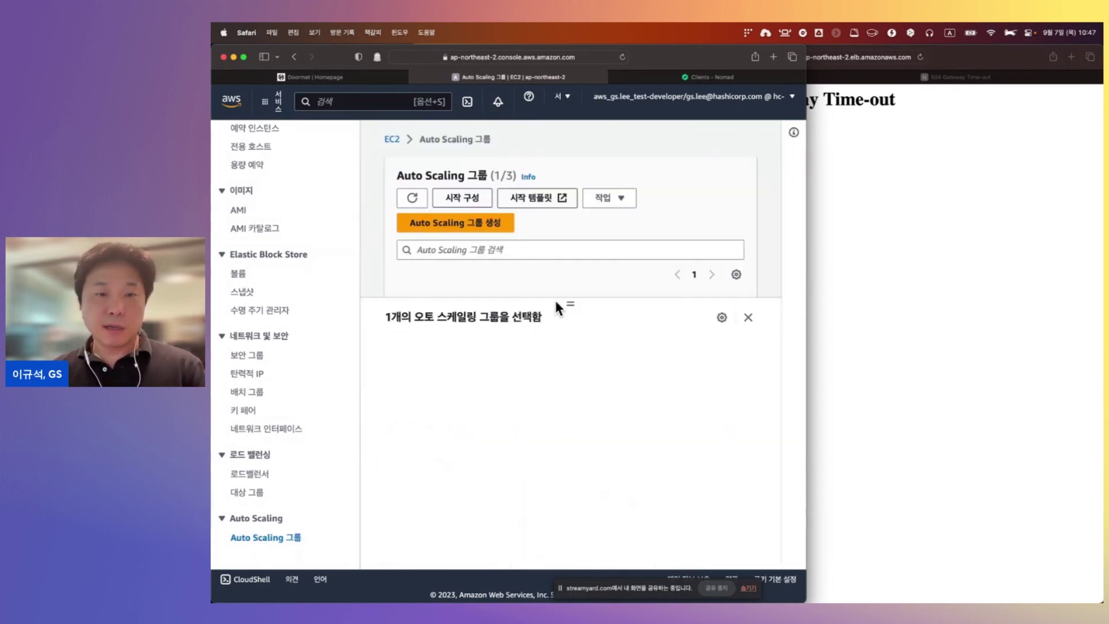
{"action": "scroll", "coordinate": [561, 323], "scroll_direction": "down", "scroll_amount": 2}
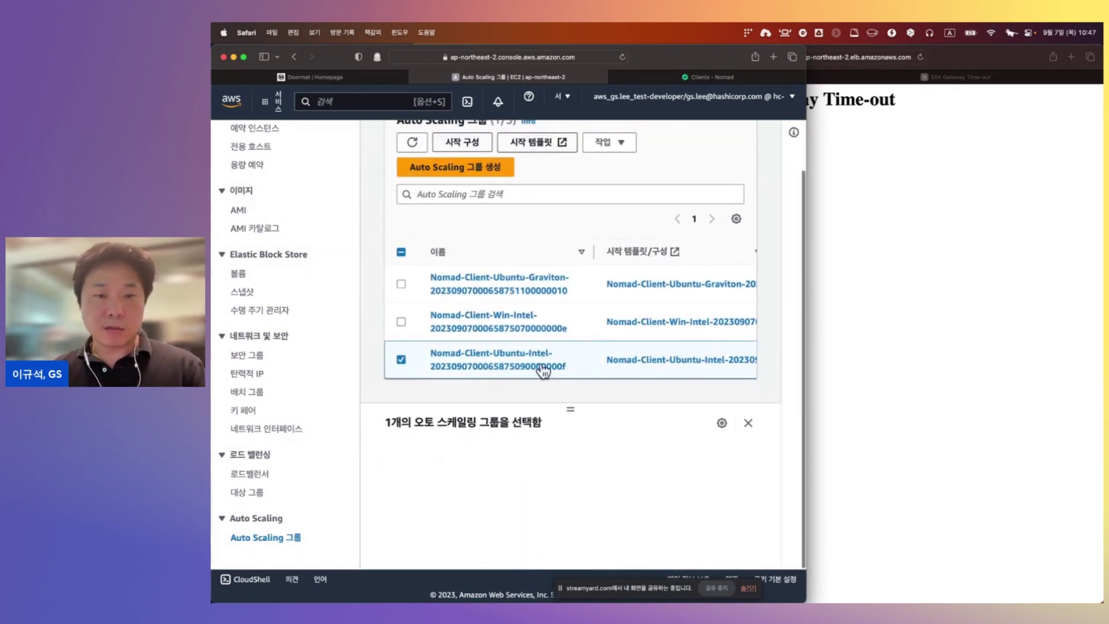
{"action": "left_click", "coordinate": [570, 348]}
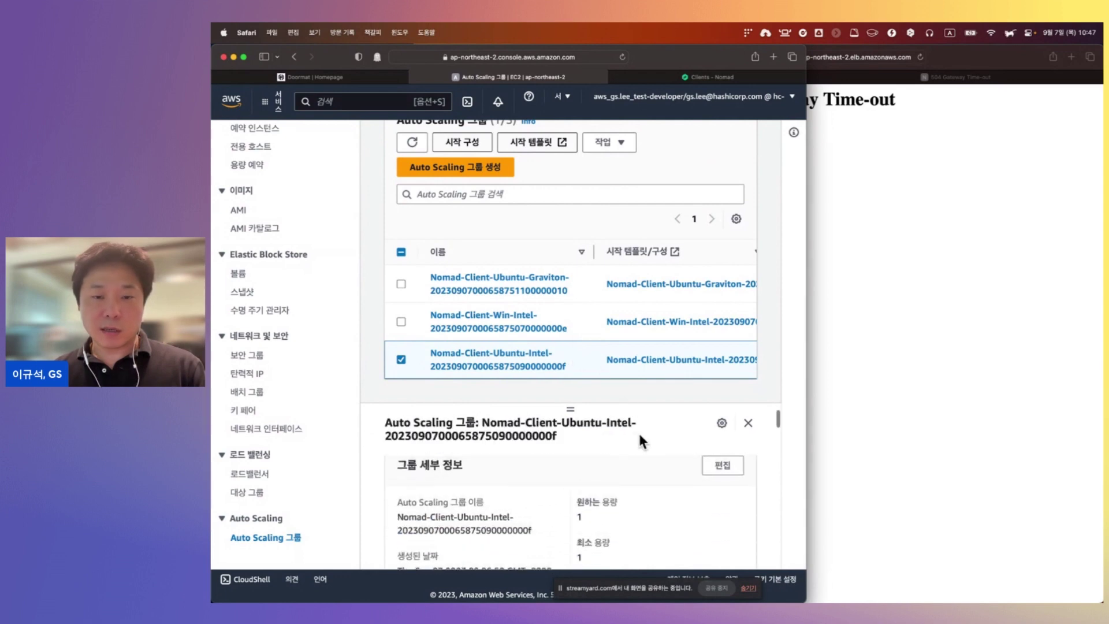
Set the desired capacity of the Nomad-Client-Ubuntu-Intel Auto Scaling group to 2 and apply the update
{"action": "left_click", "coordinate": [734, 501]}
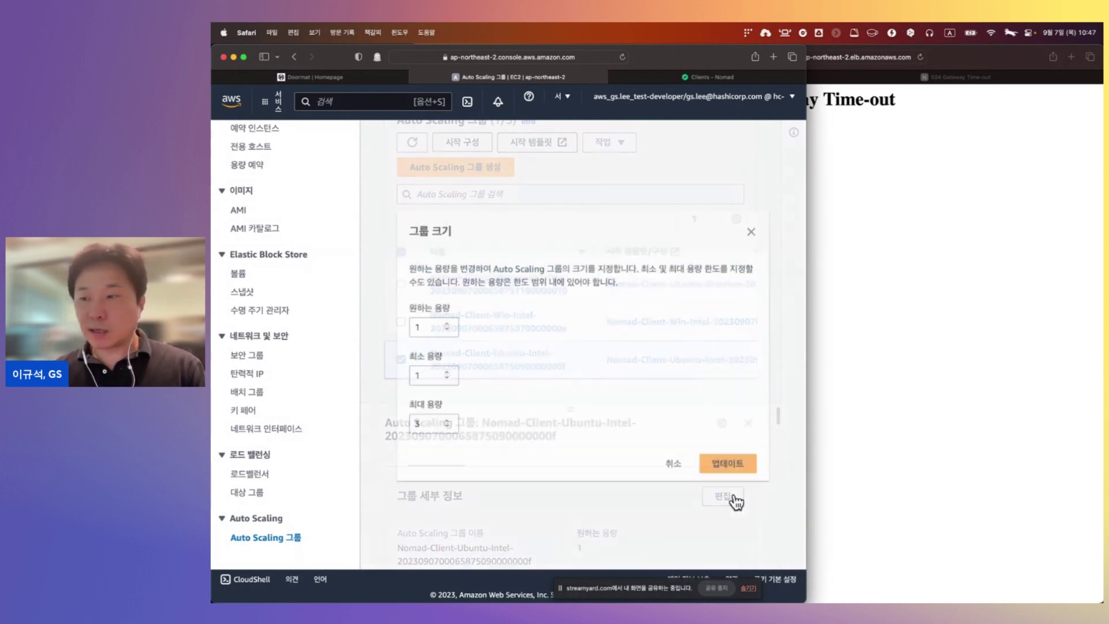
{"action": "double_click", "coordinate": [438, 324]}
{"action": "type", "text": "2"}
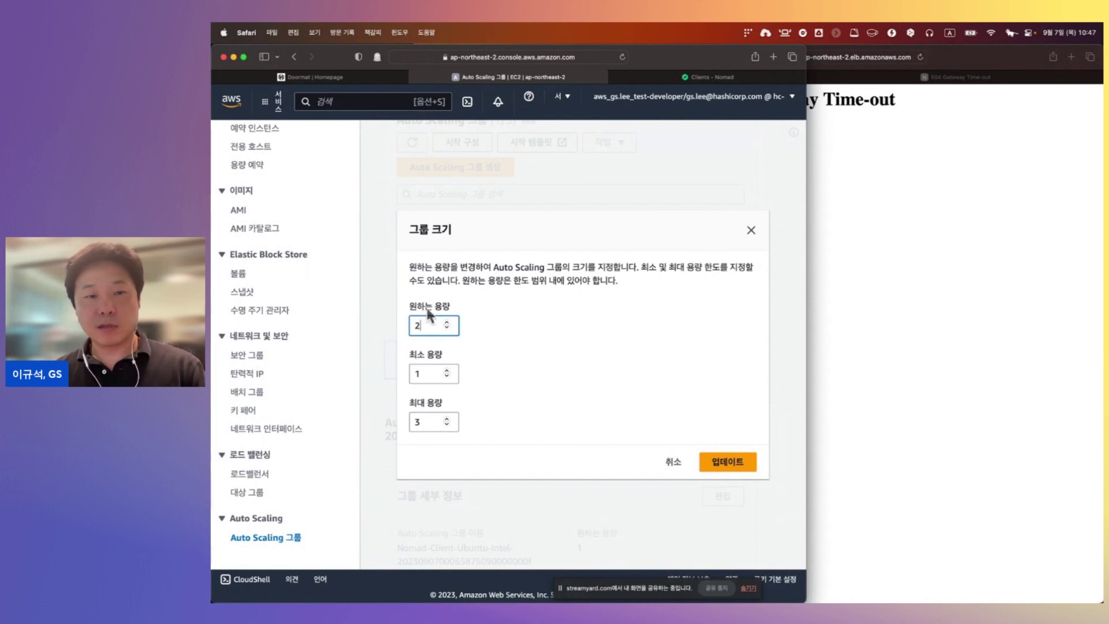
{"action": "left_click", "coordinate": [722, 461]}
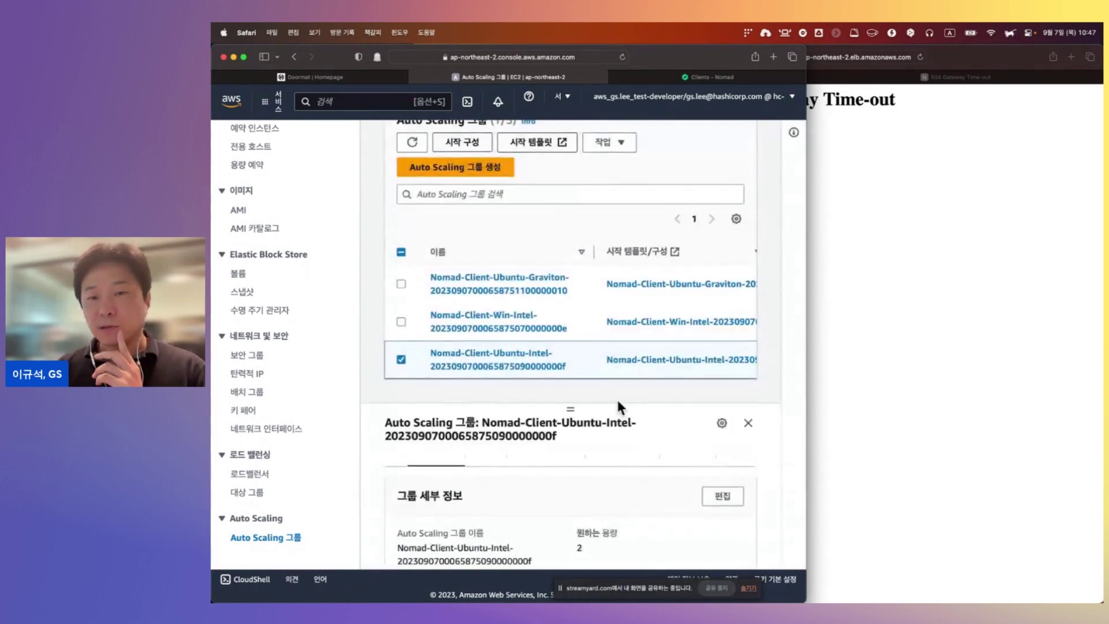
Refresh the list of running EC2 instances to look for the added client, and check the Nomad clients list
{"action": "scroll", "coordinate": [260, 194], "scroll_direction": "up", "scroll_amount": 5}
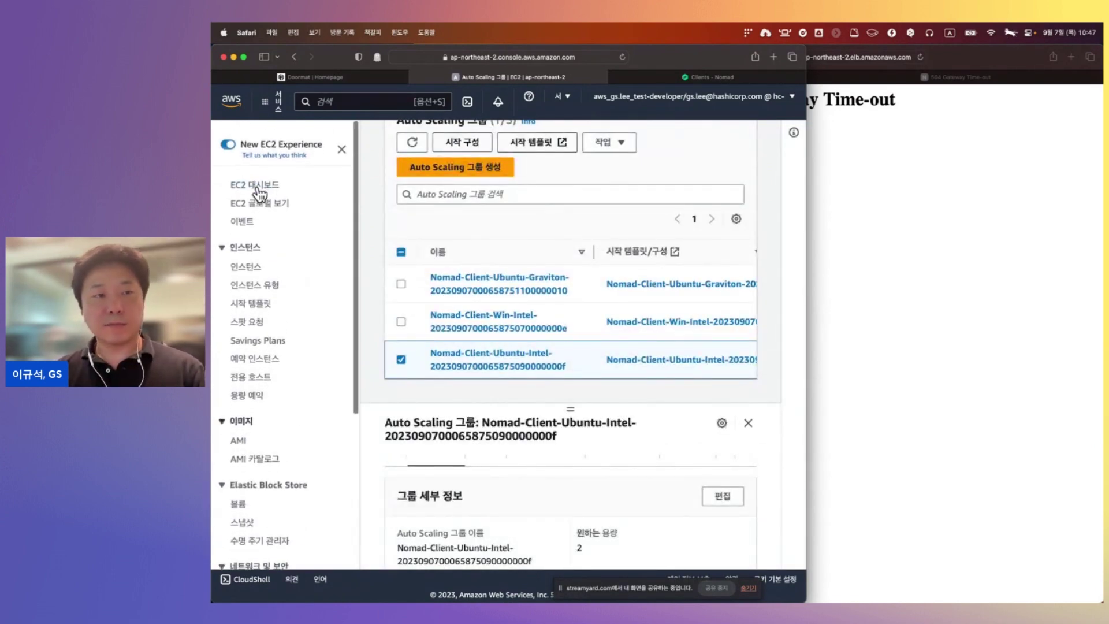
{"action": "left_click", "coordinate": [247, 174]}
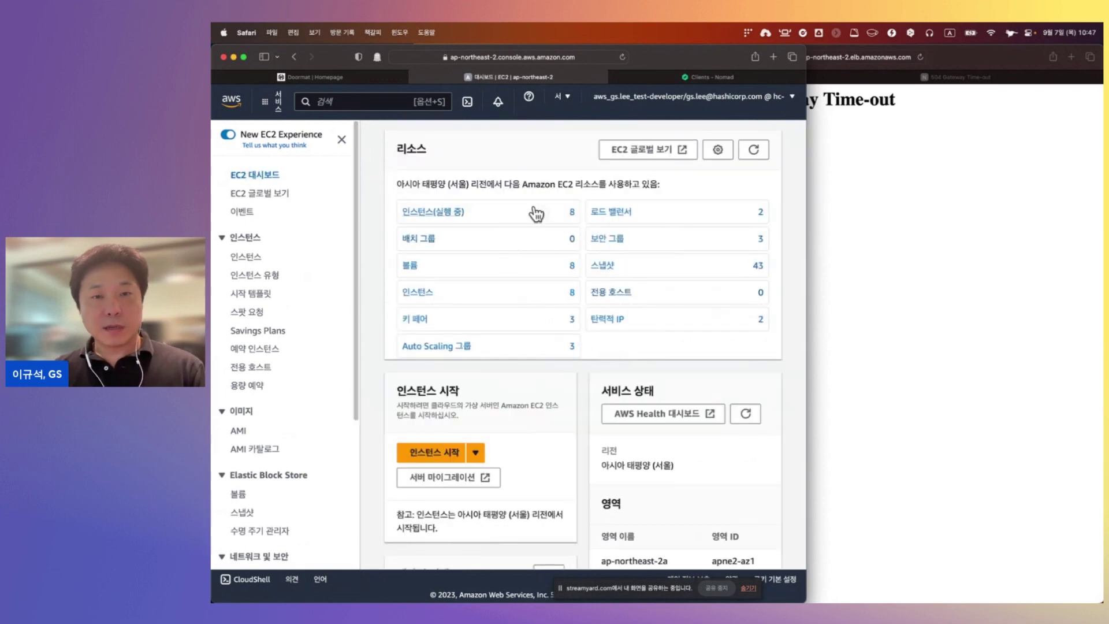
{"action": "left_click", "coordinate": [523, 223]}
{"action": "left_click", "coordinate": [487, 157]}
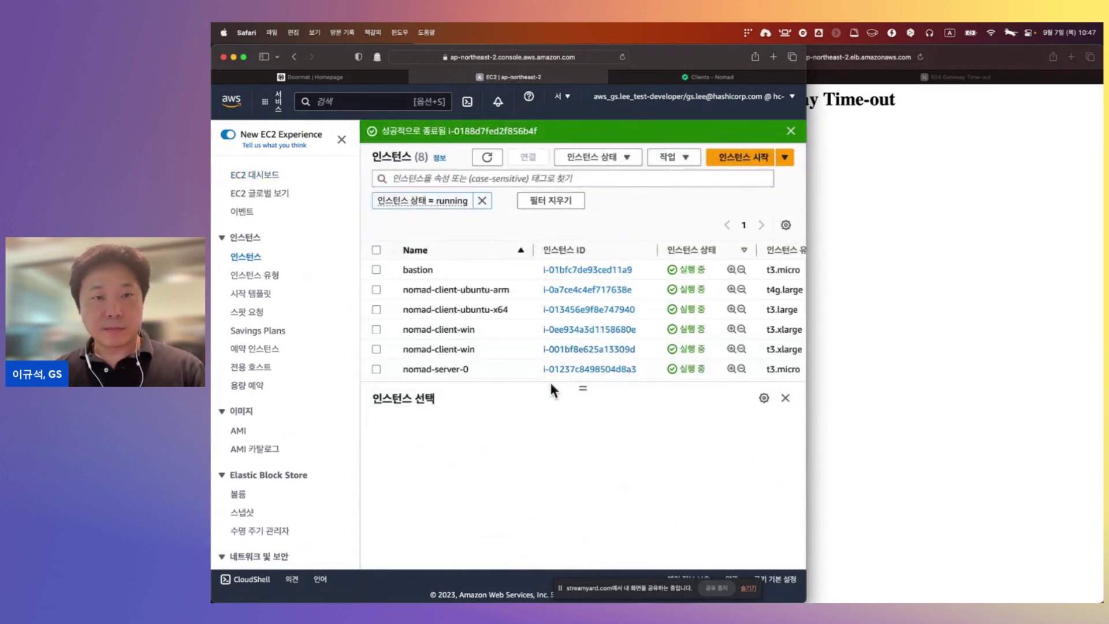
{"action": "left_click_drag", "start_coordinate": [580, 379], "coordinate": [589, 437]}
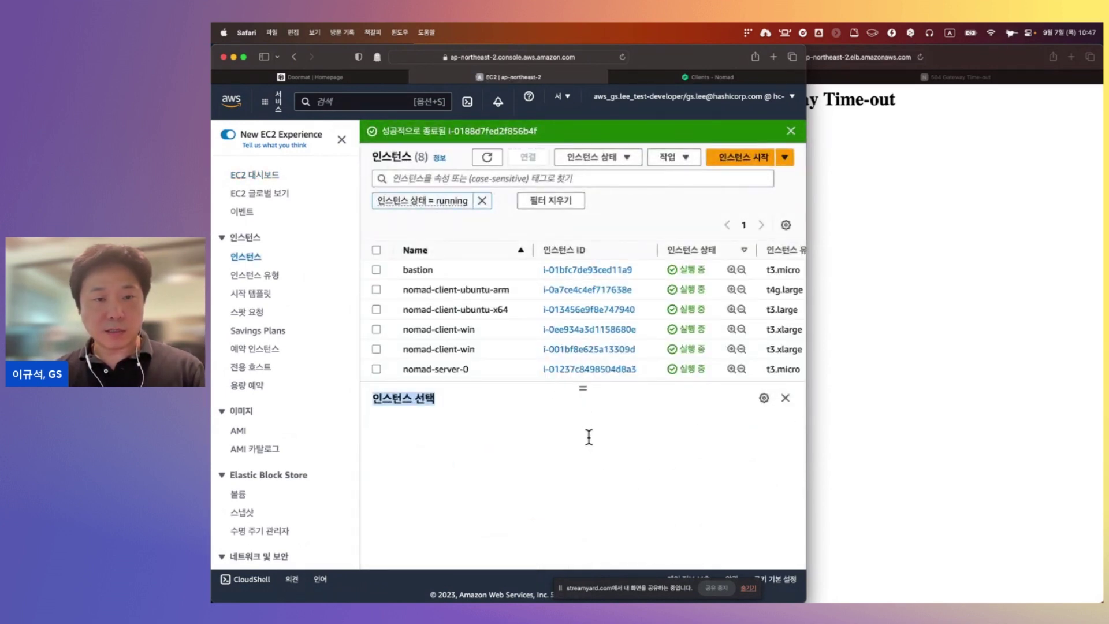
{"action": "left_click_drag", "start_coordinate": [582, 391], "coordinate": [593, 367]}
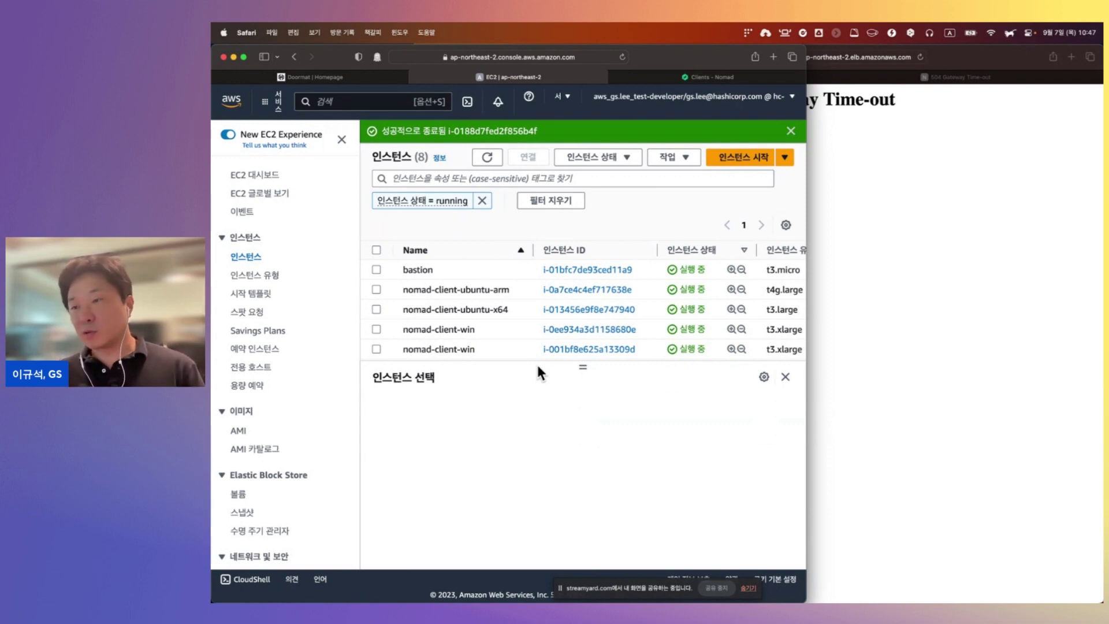
{"action": "left_click", "coordinate": [487, 157]}
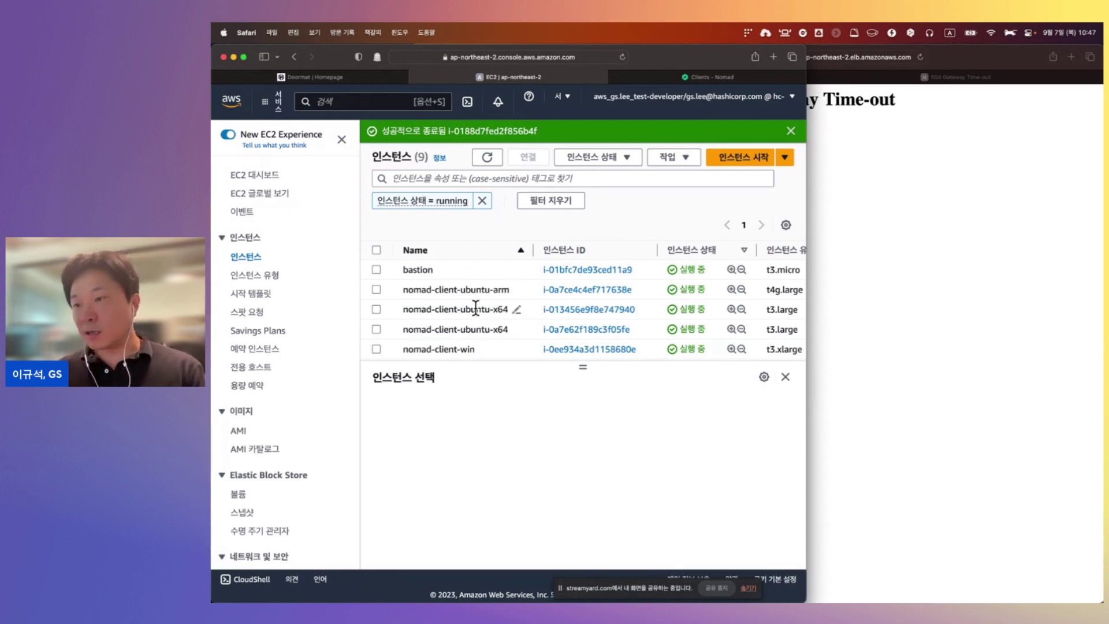
{"action": "left_click", "coordinate": [672, 78]}
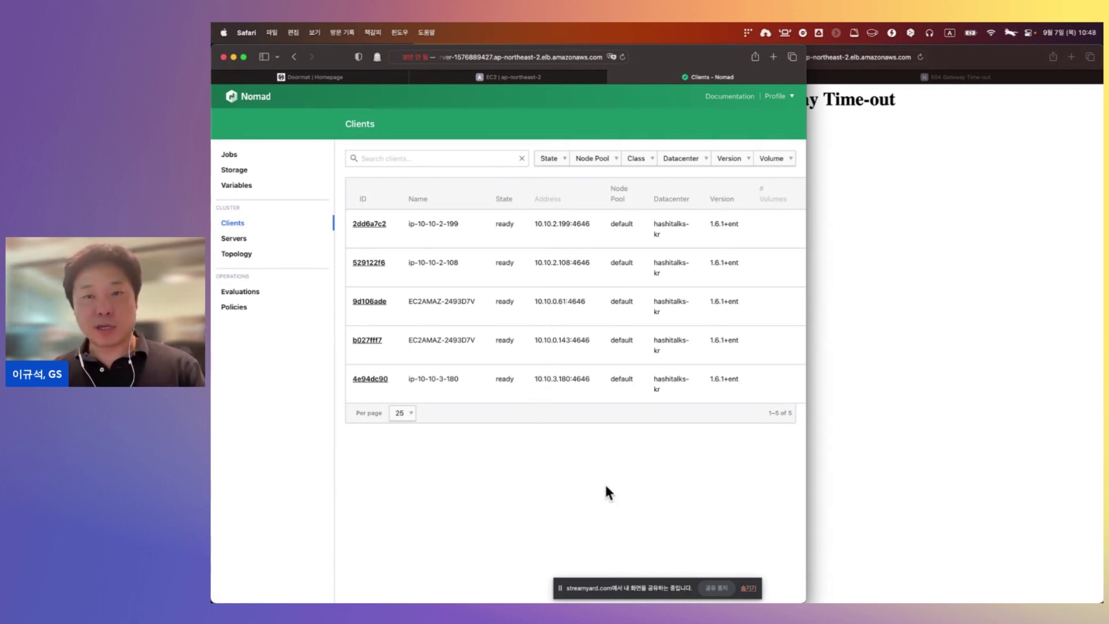
{"action": "key", "text": "ctrl+Left"}
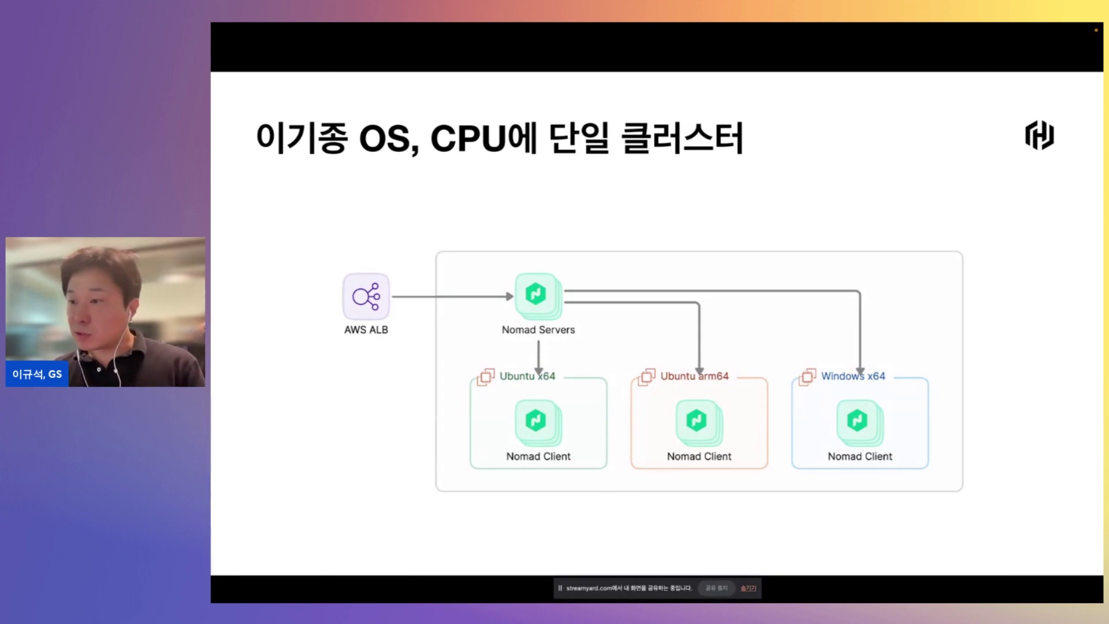
{"action": "key", "text": "Right"}
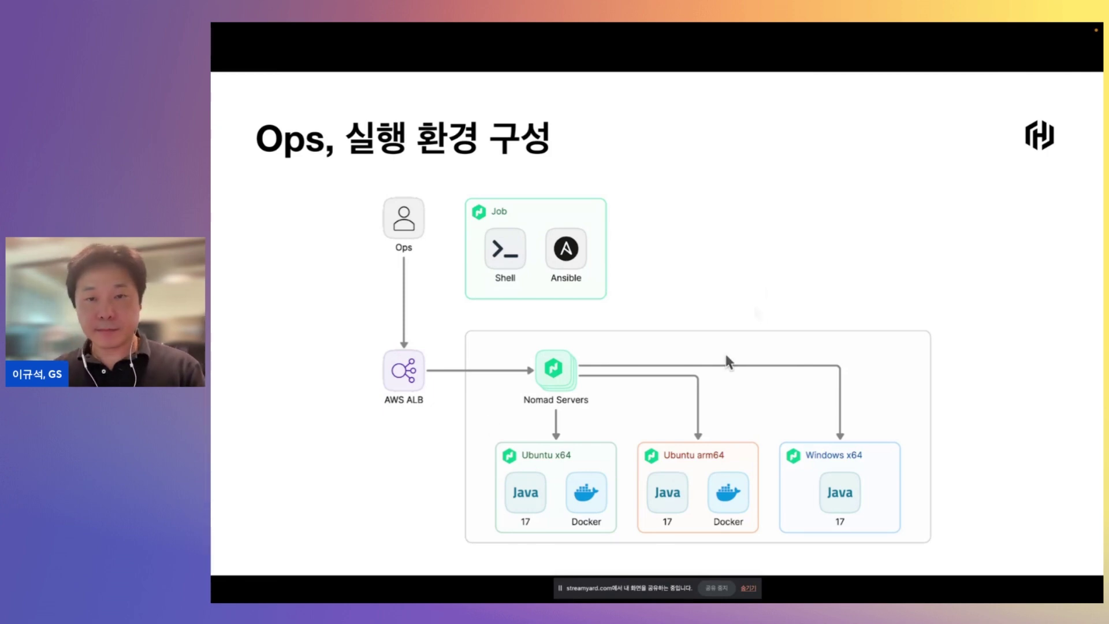
{"action": "key", "text": "ctrl+Right"}
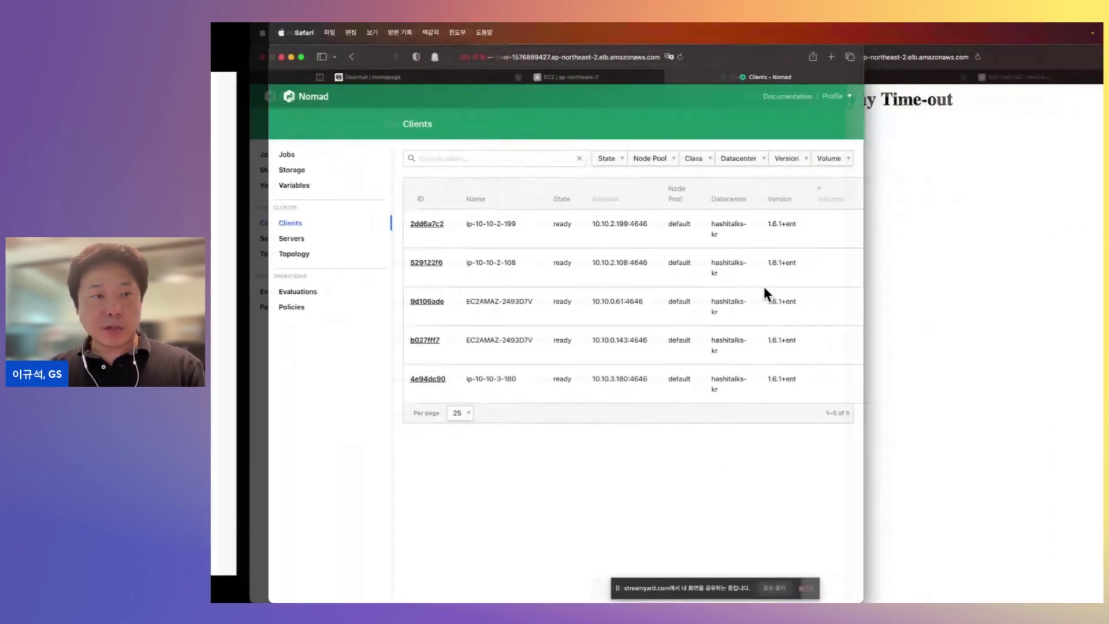
Open a blank job definition for running a new Nomad job, enlarge the page and widen the browser window
{"action": "left_click", "coordinate": [229, 154]}
{"action": "left_click", "coordinate": [772, 159]}
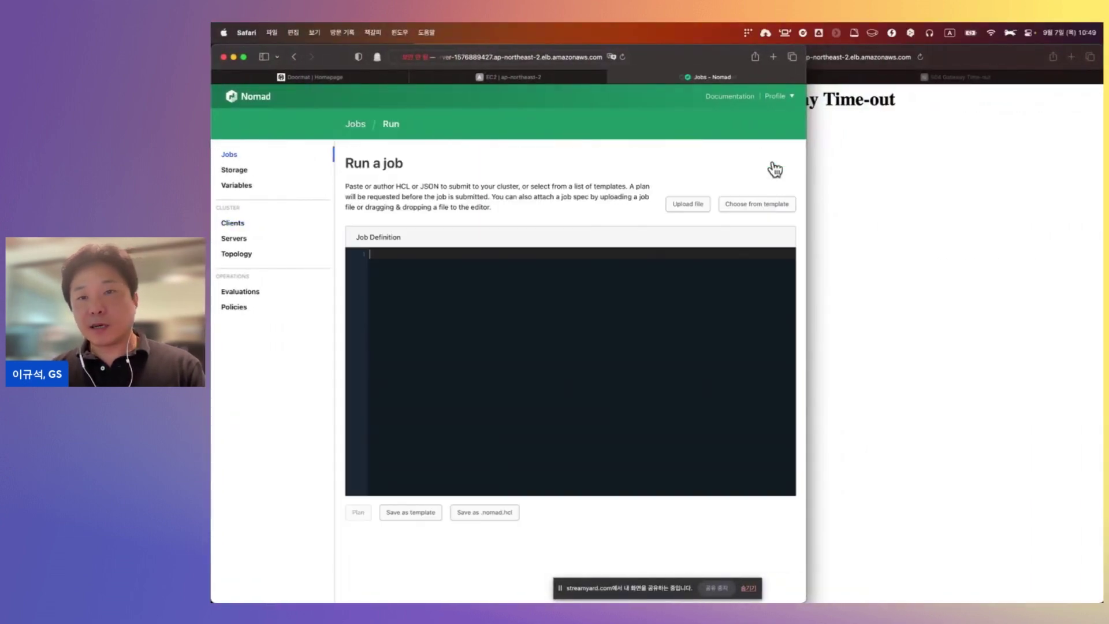
{"action": "key", "text": "super+equal"}
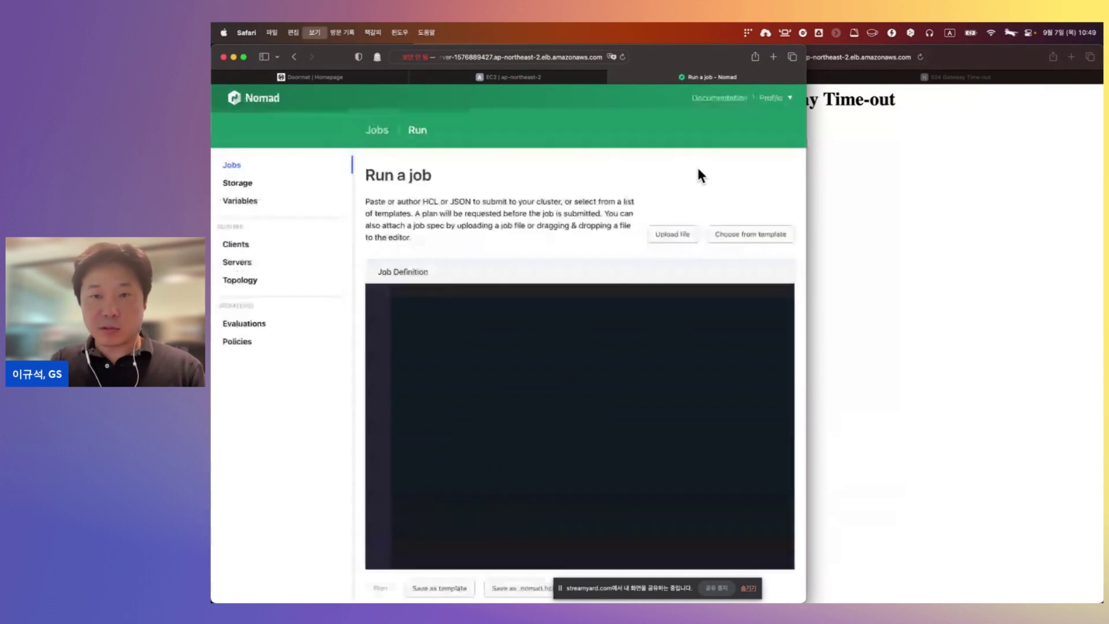
{"action": "left_click_drag", "start_coordinate": [802, 175], "coordinate": [952, 175]}
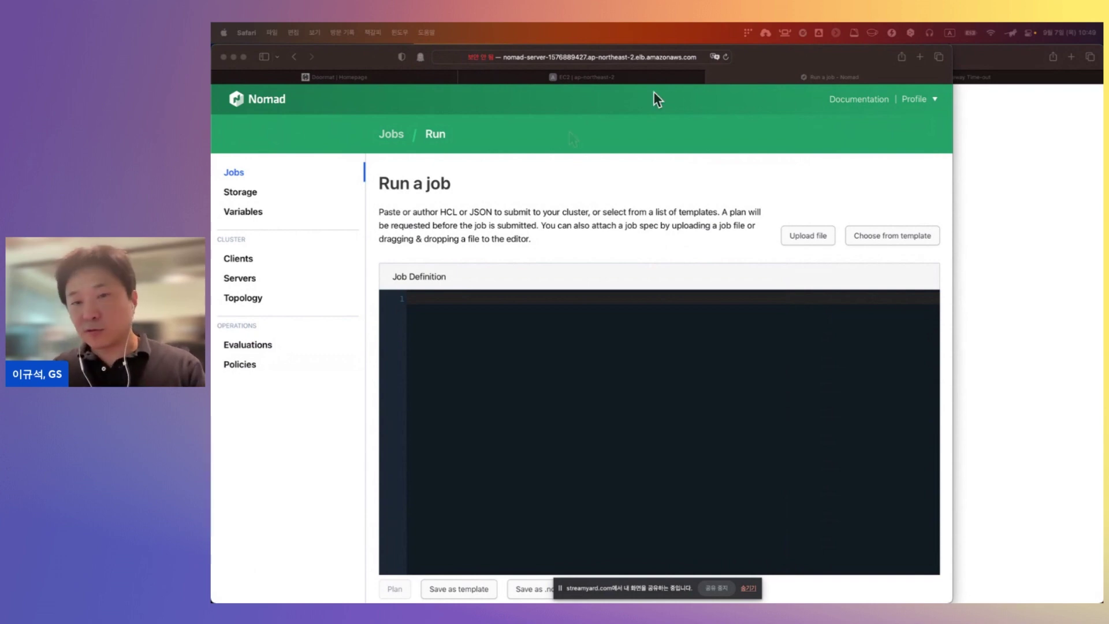
Paste the 01-install-choco-microsoft-openjdk job definition into the editor and highlight its Windows kernel constraint block
{"action": "left_click", "coordinate": [621, 376]}
{"action": "key", "text": "super+v"}
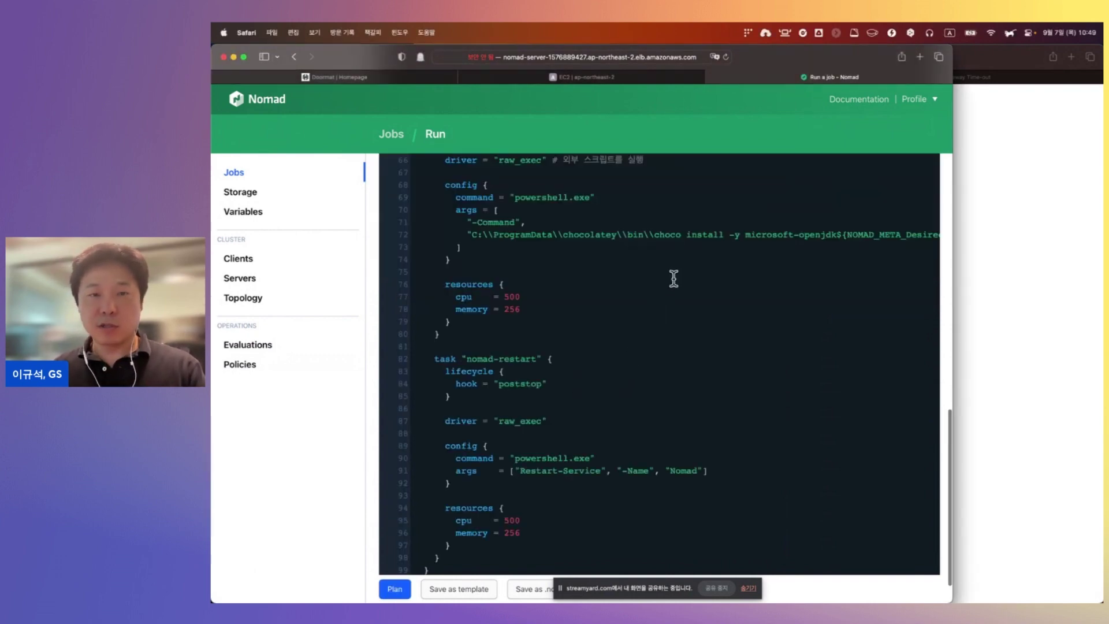
{"action": "scroll", "coordinate": [674, 279], "scroll_direction": "up", "scroll_amount": 15}
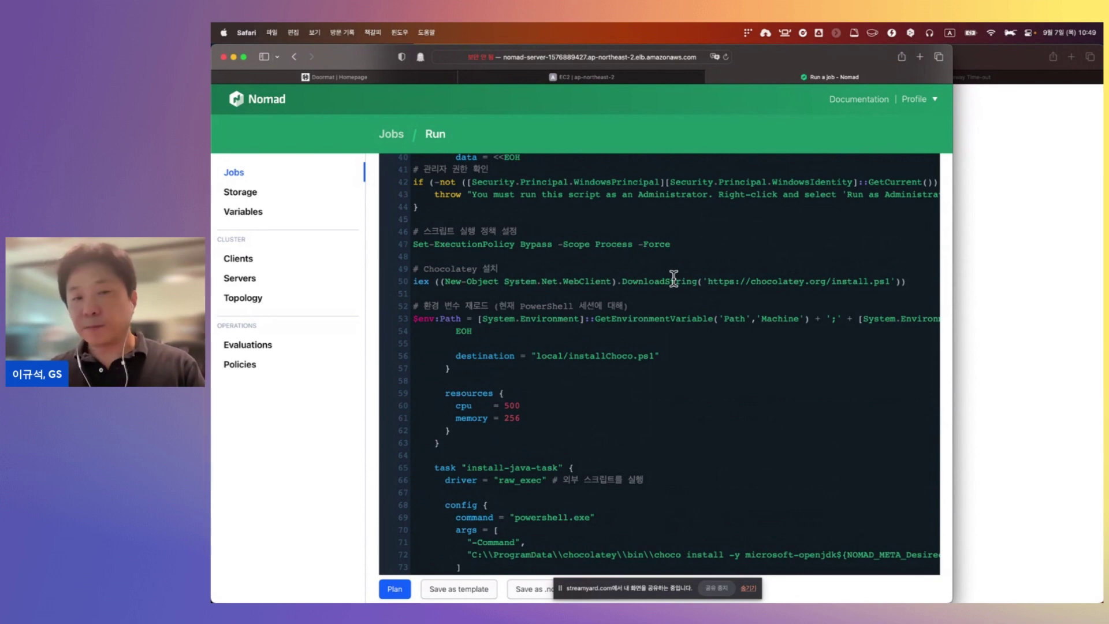
{"action": "scroll", "coordinate": [574, 277], "scroll_direction": "up", "scroll_amount": 5}
{"action": "scroll", "coordinate": [574, 278], "scroll_direction": "up", "scroll_amount": 10}
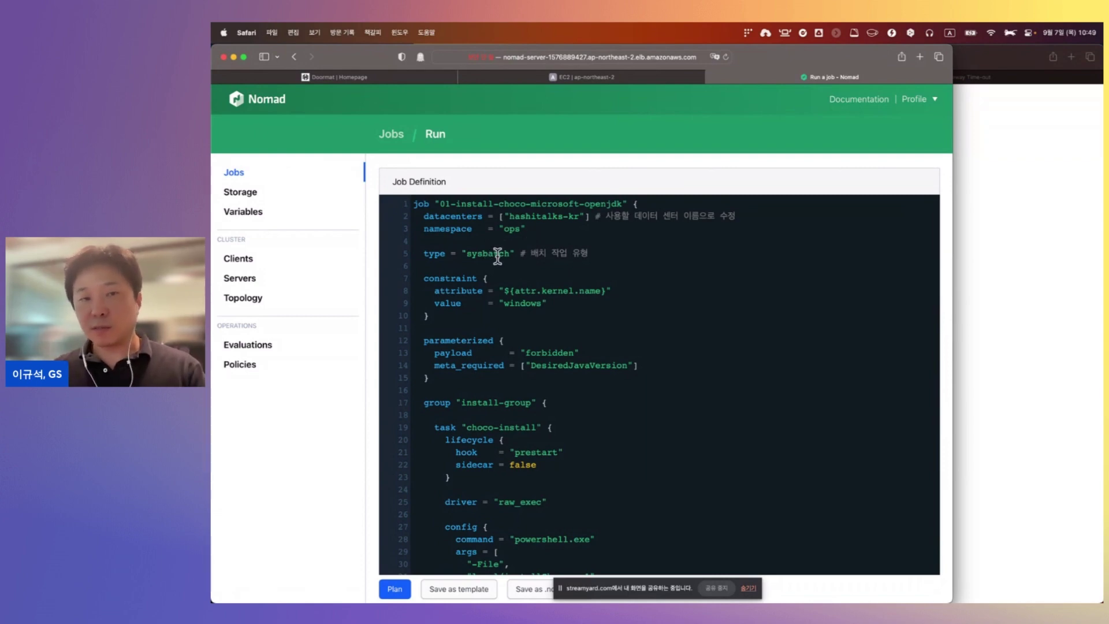
{"action": "left_click_drag", "start_coordinate": [441, 313], "coordinate": [396, 276]}
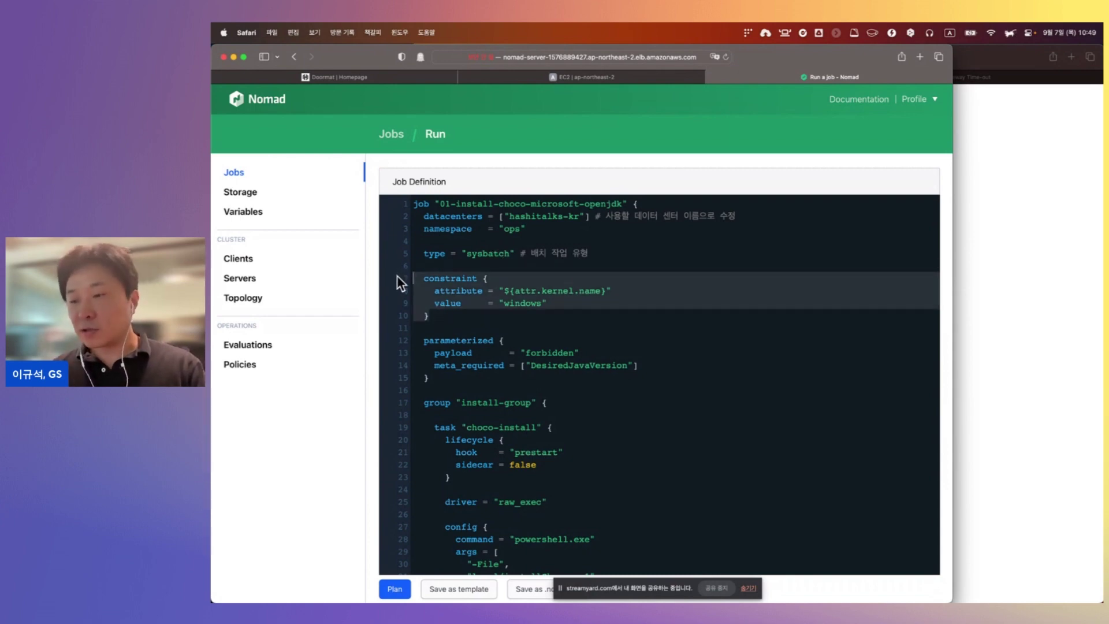
{"action": "left_click", "coordinate": [522, 302]}
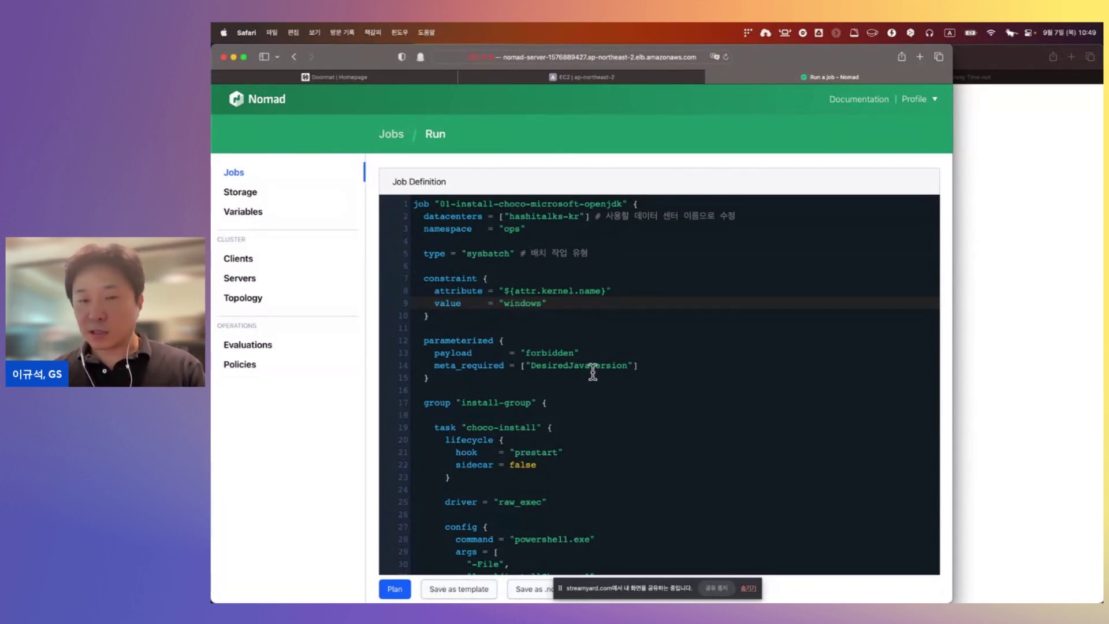
Look through the choco-install and install-java-task definitions, including the PowerShell script template and the choco install command for microsoft-openjdk
{"action": "scroll", "coordinate": [592, 373], "scroll_direction": "down", "scroll_amount": 5}
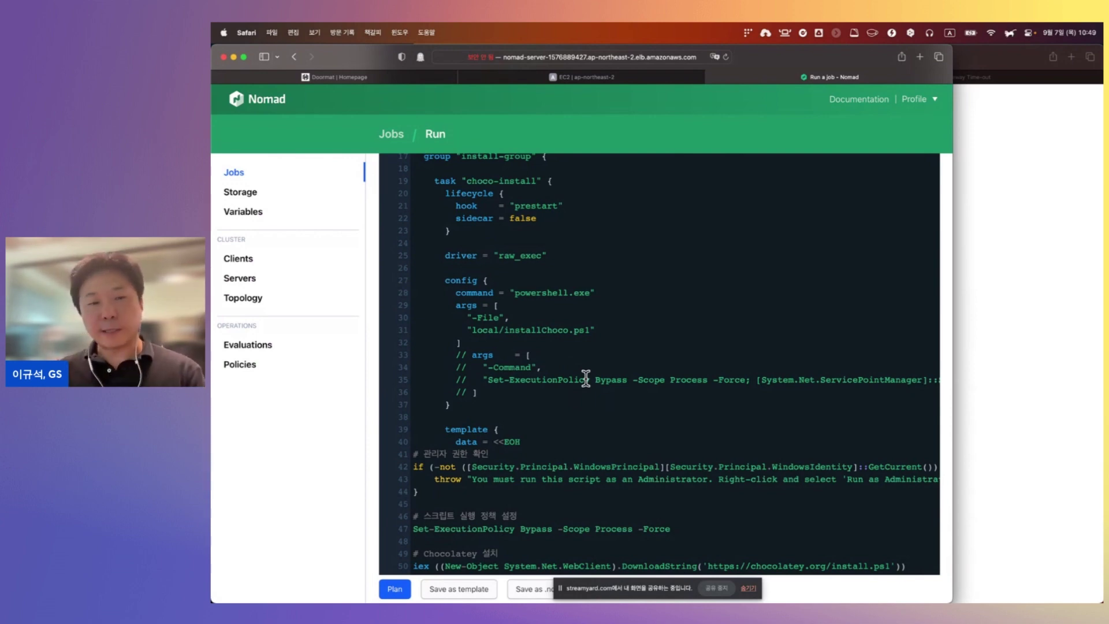
{"action": "scroll", "coordinate": [586, 378], "scroll_direction": "down", "scroll_amount": 3}
{"action": "scroll", "coordinate": [586, 378], "scroll_direction": "down", "scroll_amount": 3}
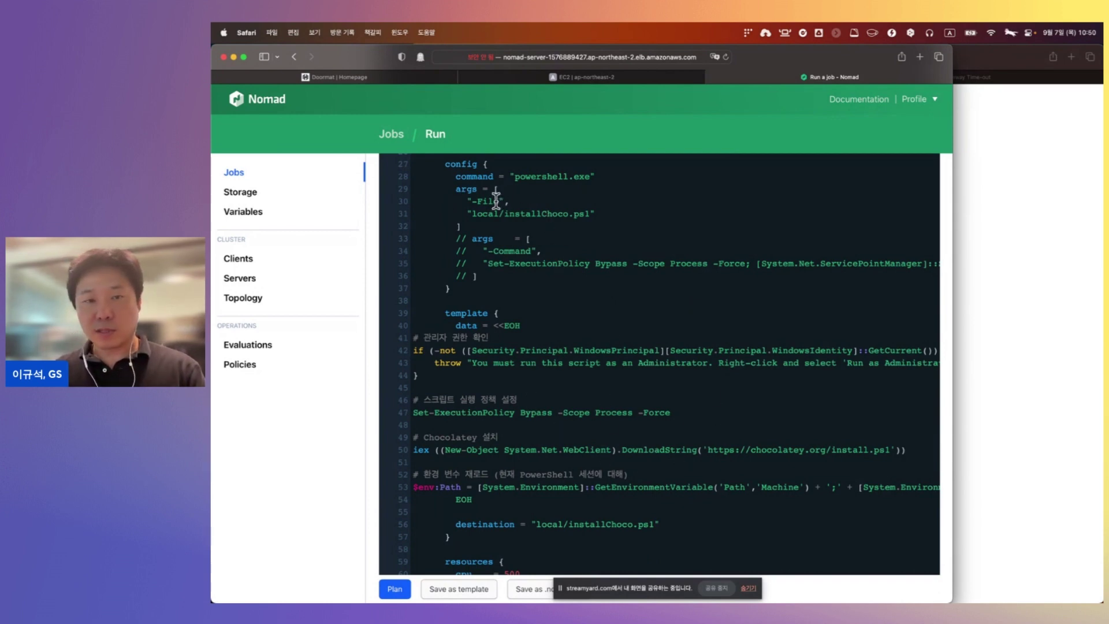
{"action": "scroll", "coordinate": [563, 326], "scroll_direction": "down", "scroll_amount": 3}
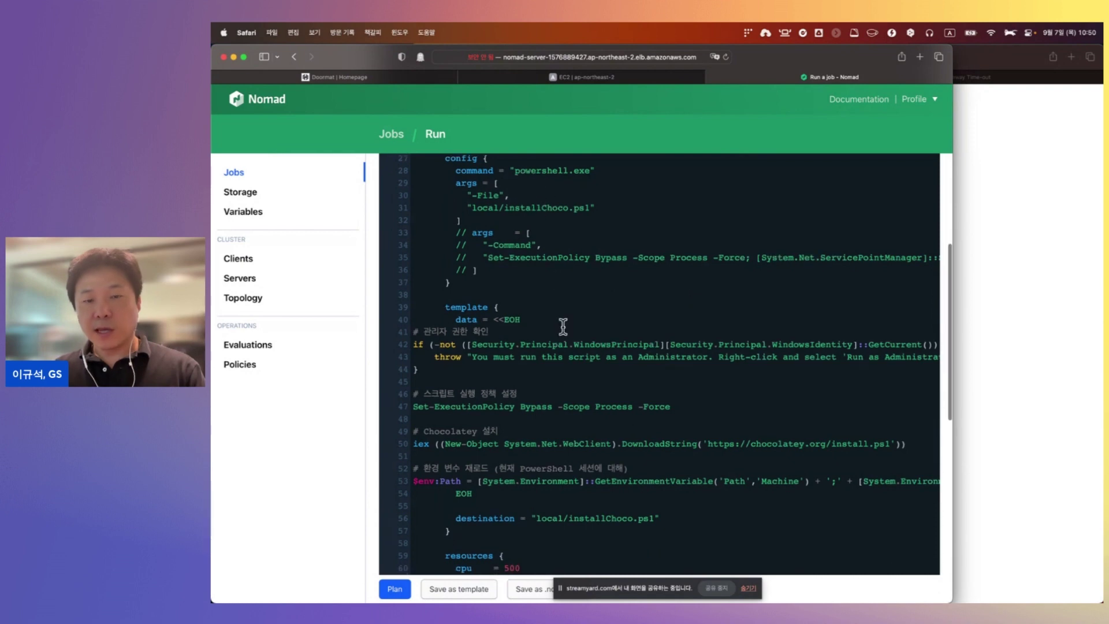
{"action": "scroll", "coordinate": [563, 326], "scroll_direction": "down", "scroll_amount": 6}
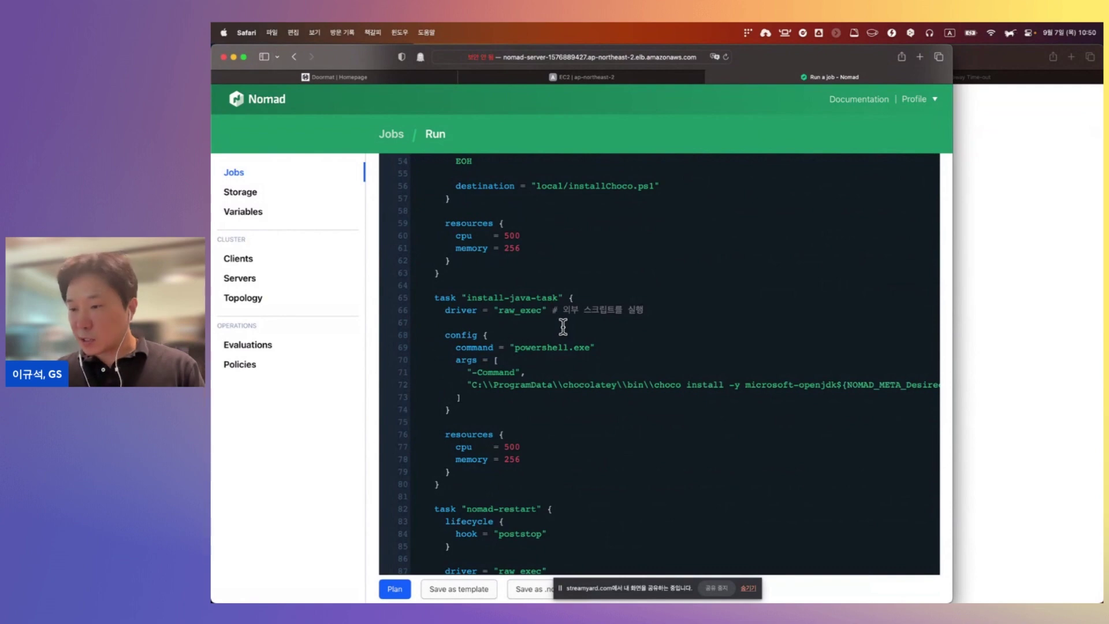
{"action": "left_click_drag", "start_coordinate": [650, 385], "coordinate": [853, 385]}
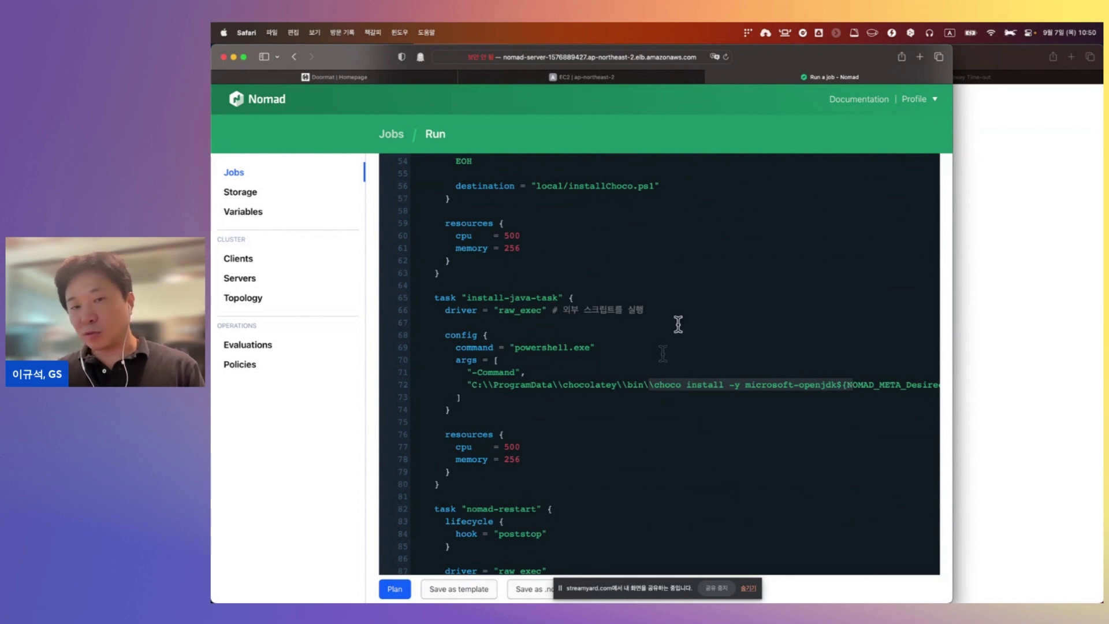
{"action": "left_click", "coordinate": [626, 372]}
{"action": "left_click", "coordinate": [693, 360]}
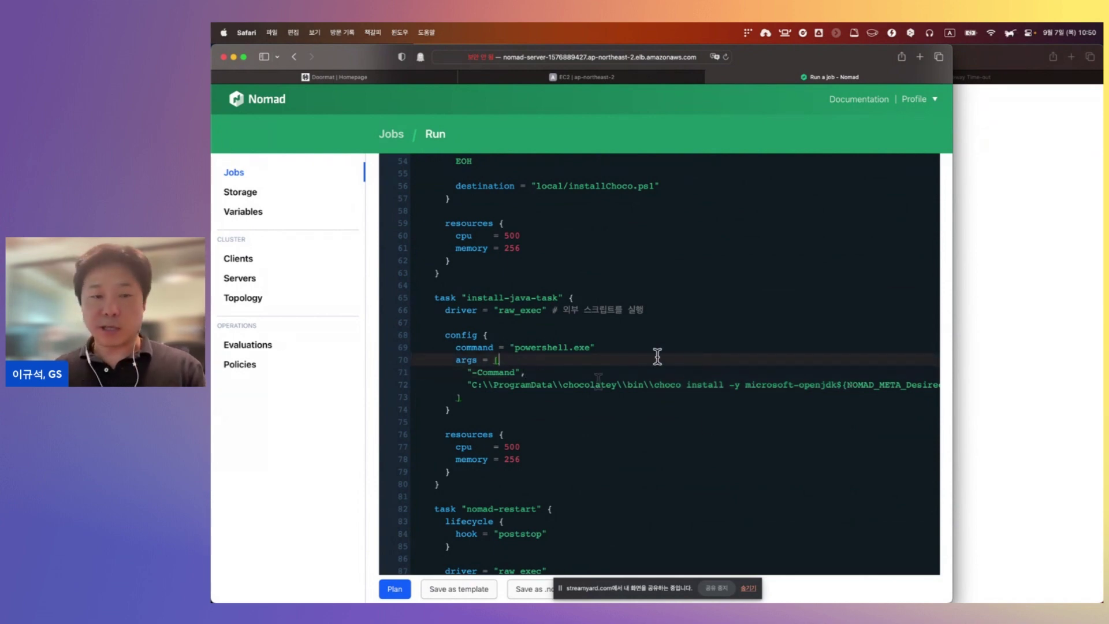
Plan and run the 01-install-choco-microsoft-openjdk job, and dispatch an instance of it with Desired Java Version 17
{"action": "left_click", "coordinate": [393, 589]}
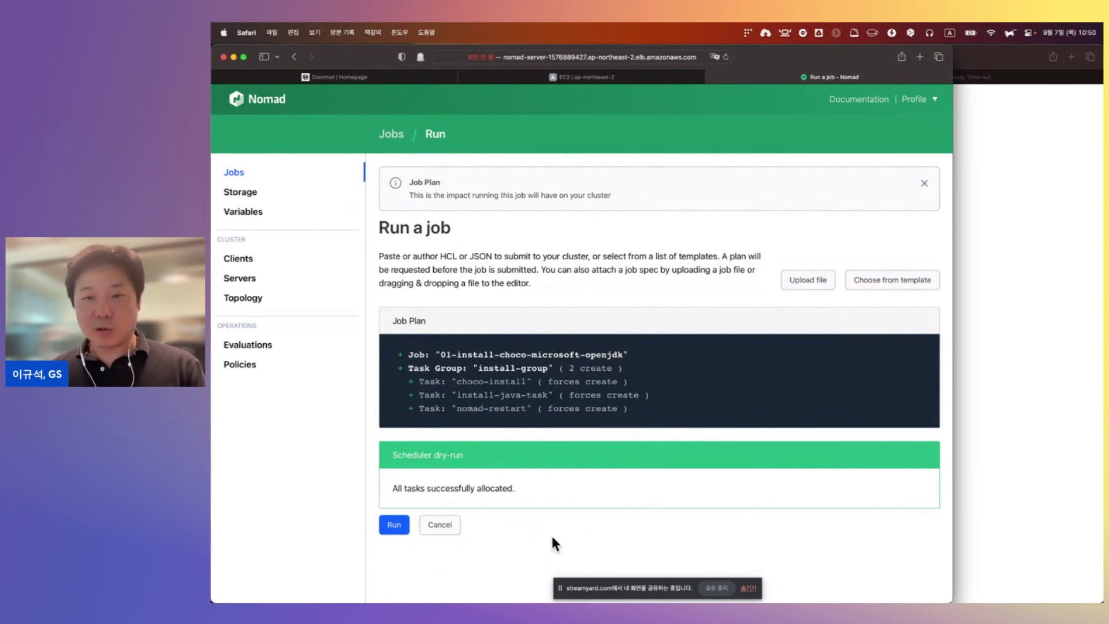
{"action": "left_click", "coordinate": [395, 527]}
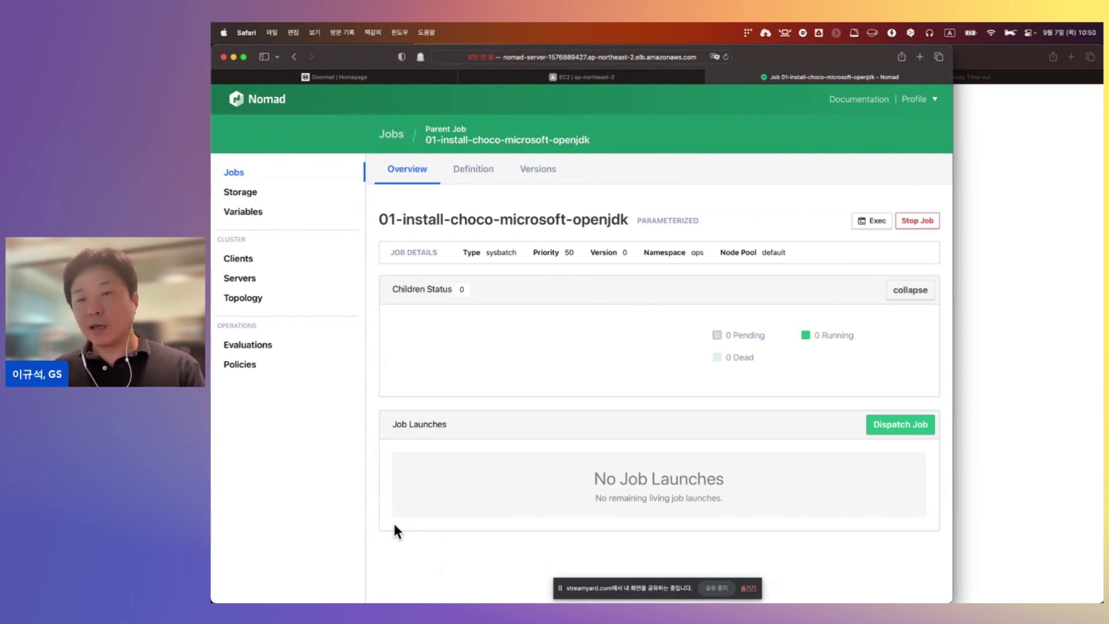
{"action": "left_click", "coordinate": [900, 424]}
{"action": "left_click", "coordinate": [449, 268]}
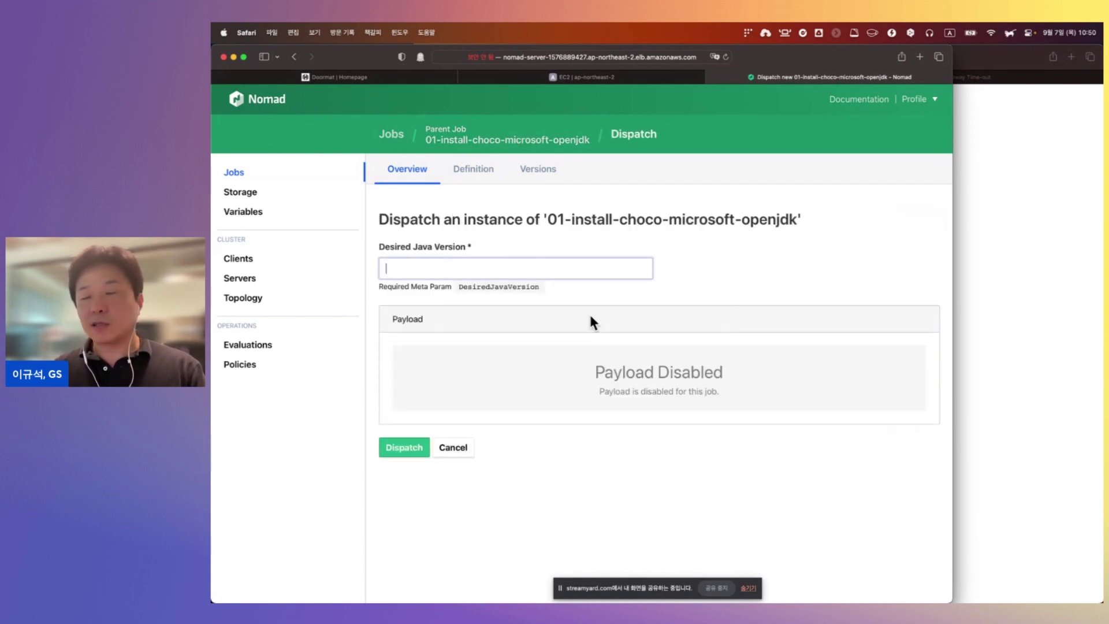
{"action": "type", "text": "17"}
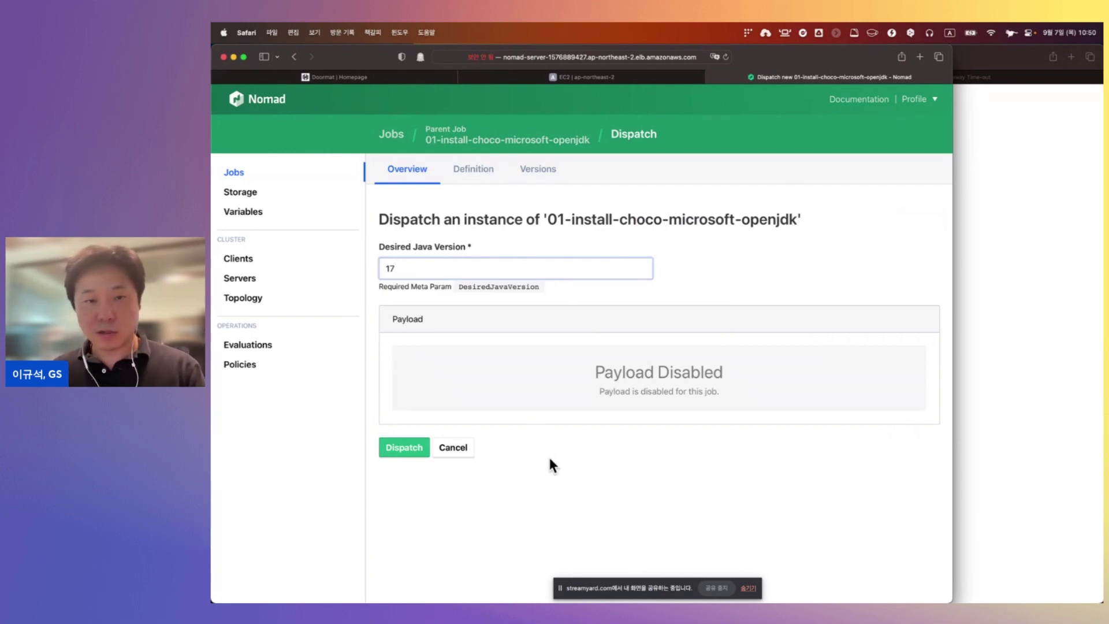
{"action": "left_click", "coordinate": [404, 451]}
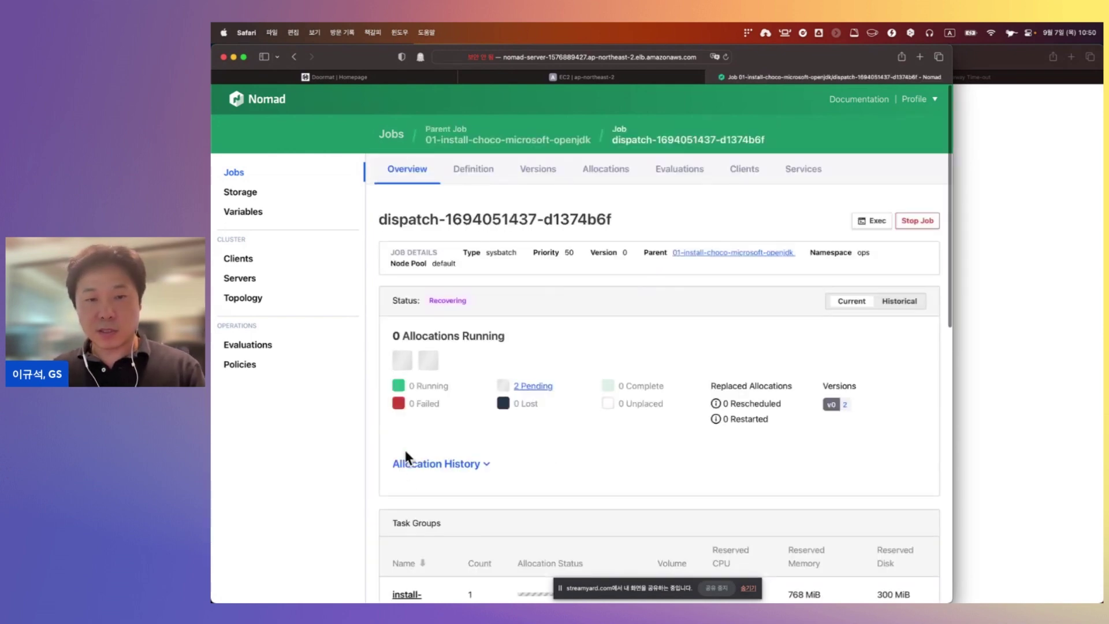
Check the dispatched job's recent allocations and view the choco-install task's logs in the first one
{"action": "scroll", "coordinate": [684, 435], "scroll_direction": "down", "scroll_amount": 3}
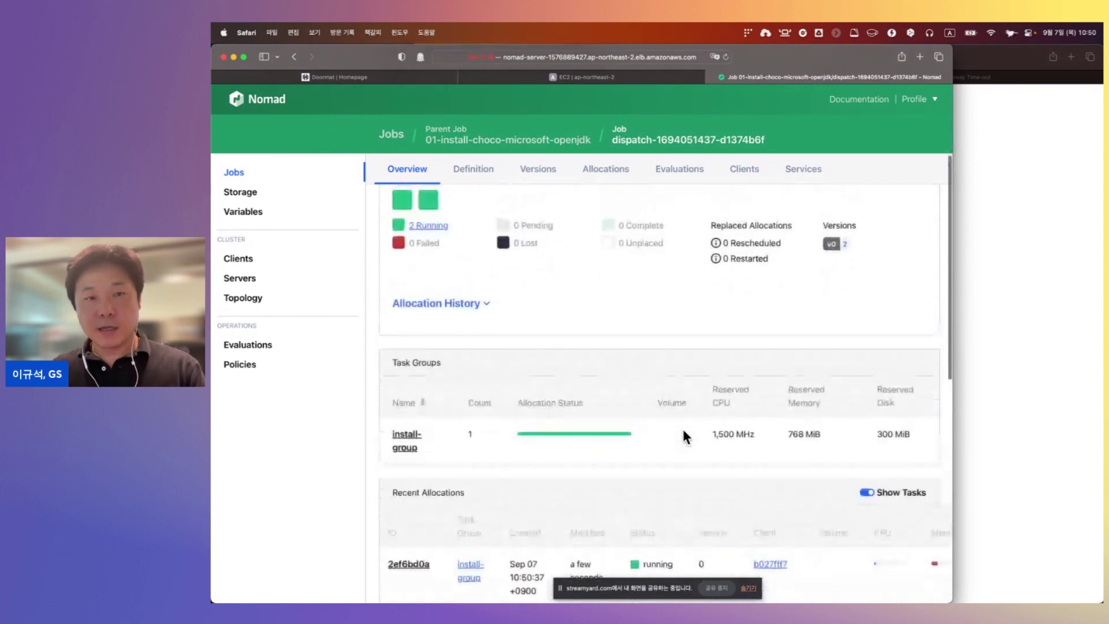
{"action": "scroll", "coordinate": [682, 427], "scroll_direction": "up", "scroll_amount": 2}
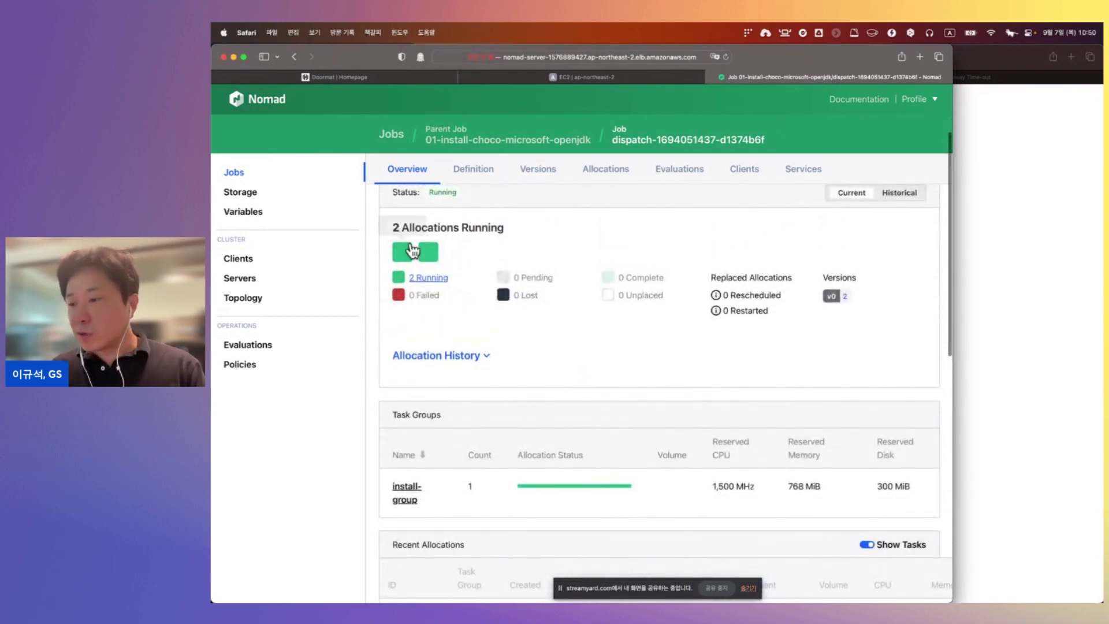
{"action": "scroll", "coordinate": [688, 302], "scroll_direction": "down", "scroll_amount": 5}
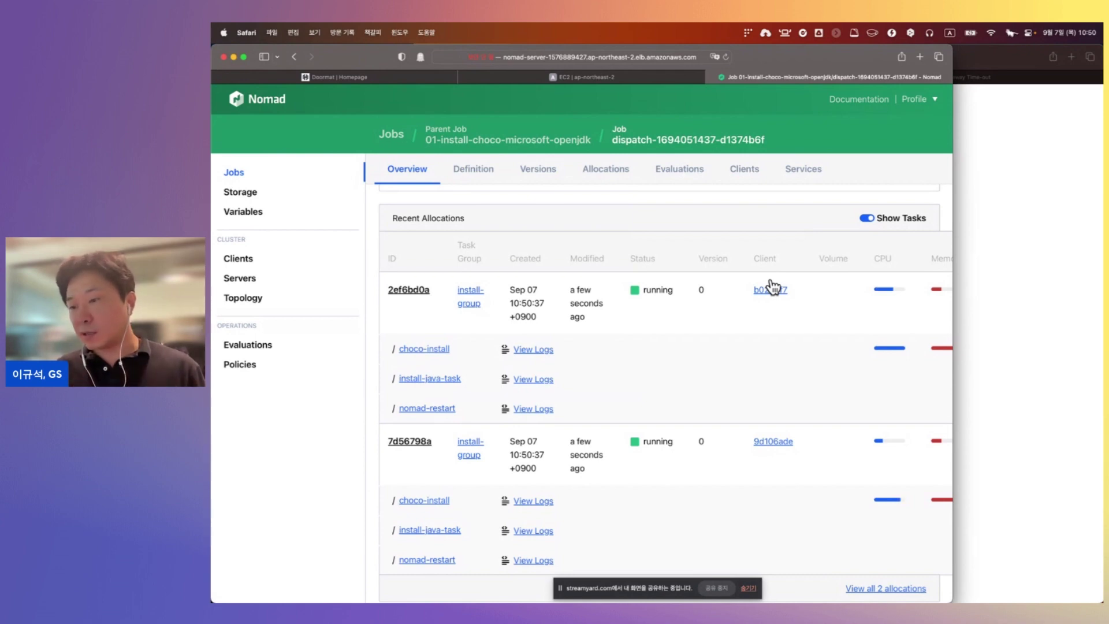
{"action": "left_click", "coordinate": [721, 308]}
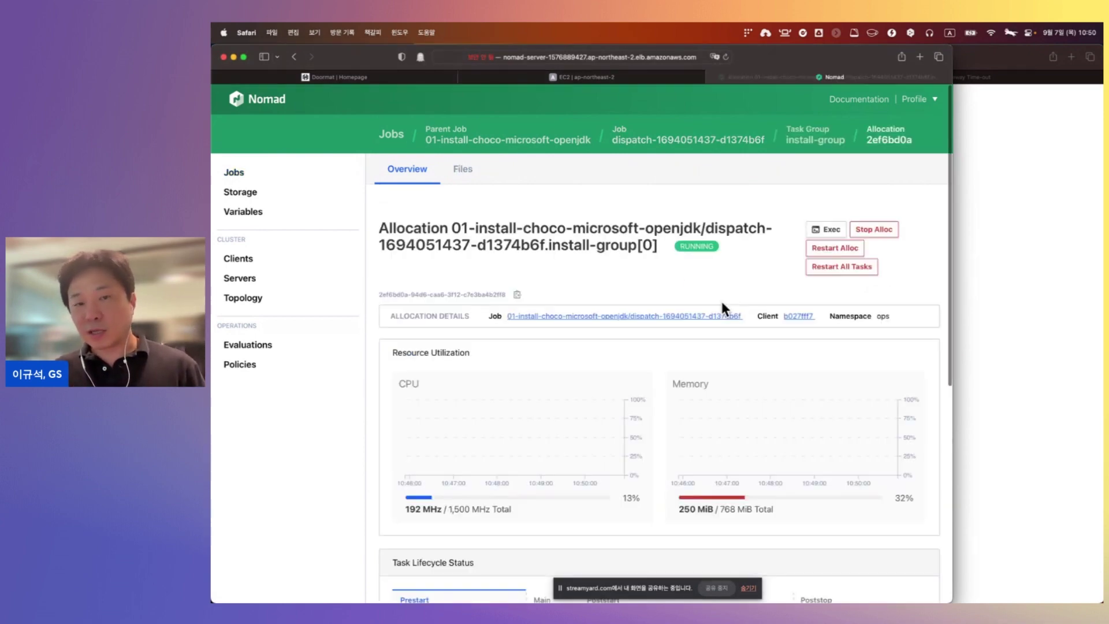
{"action": "scroll", "coordinate": [670, 346], "scroll_direction": "down", "scroll_amount": 5}
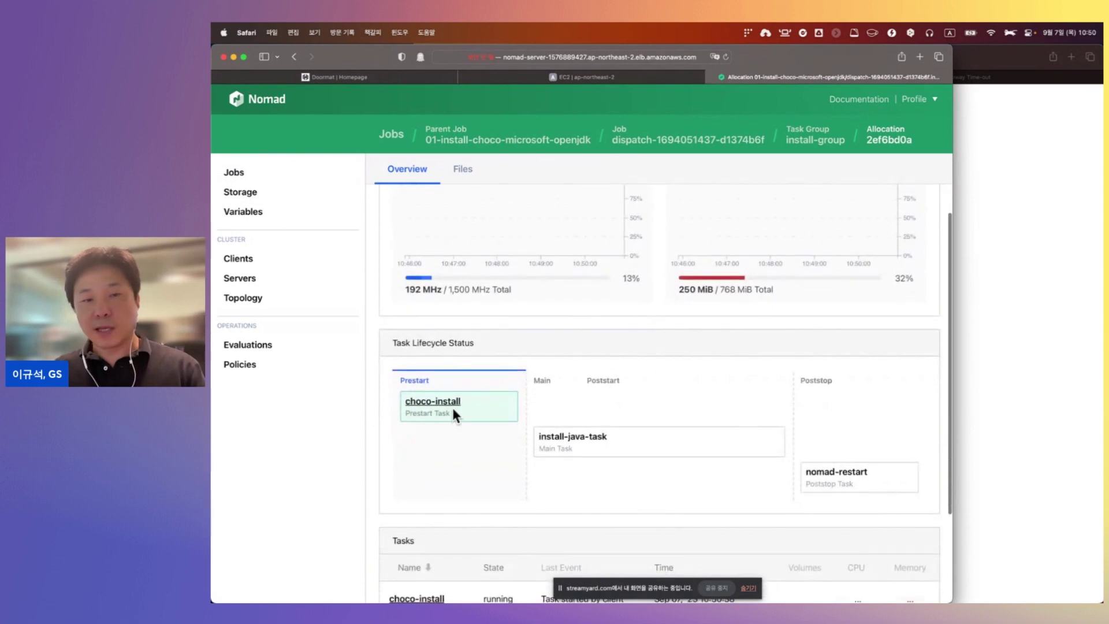
{"action": "left_click", "coordinate": [454, 410]}
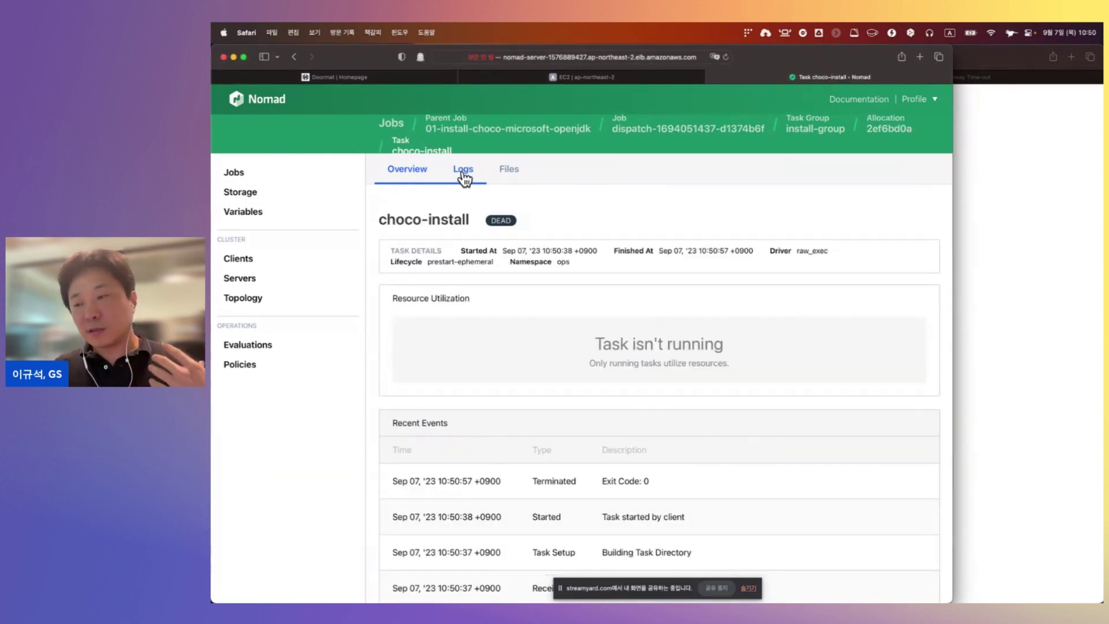
{"action": "left_click", "coordinate": [463, 170]}
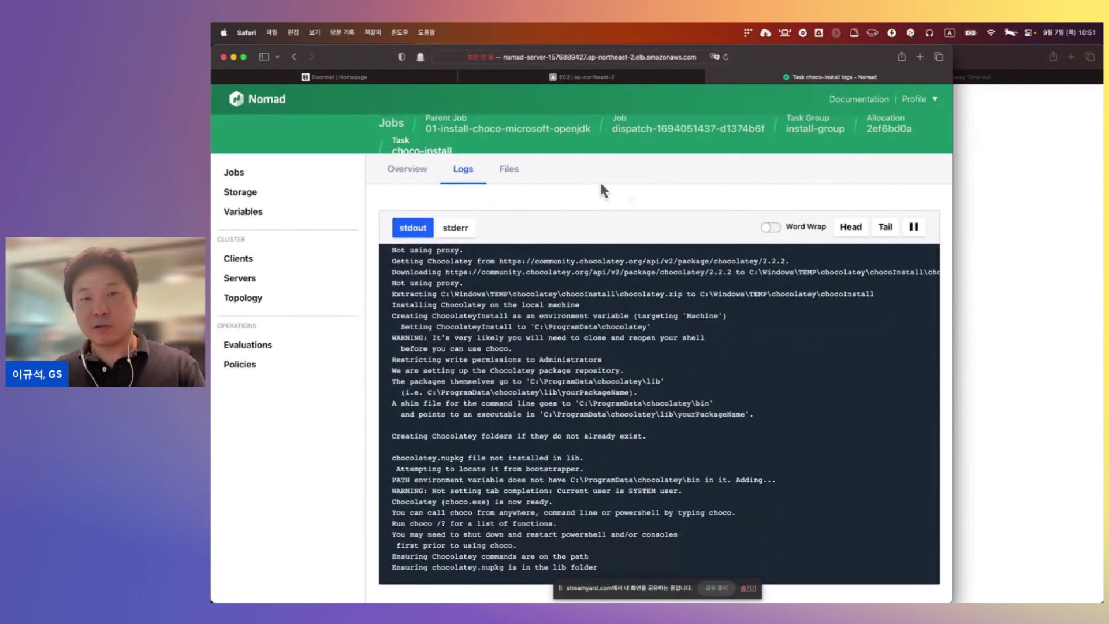
Return to the same allocation's task lifecycle and view the logs of its install-java-task
{"action": "left_click", "coordinate": [888, 129]}
{"action": "scroll", "coordinate": [727, 302], "scroll_direction": "down", "scroll_amount": 10}
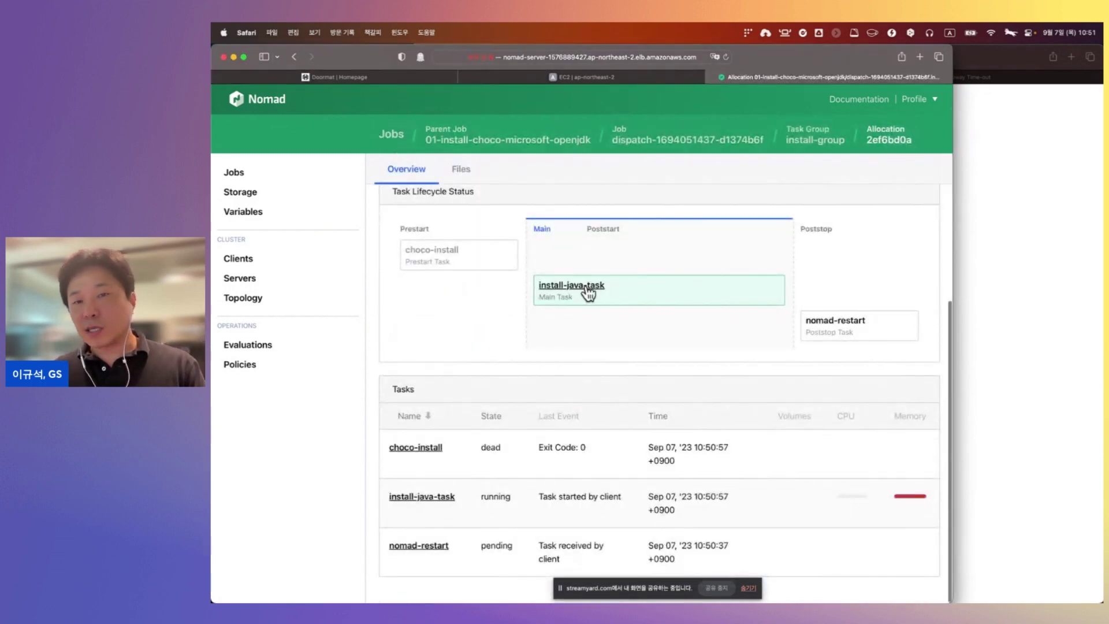
{"action": "left_click", "coordinate": [587, 287]}
{"action": "scroll", "coordinate": [584, 282], "scroll_direction": "down", "scroll_amount": 3}
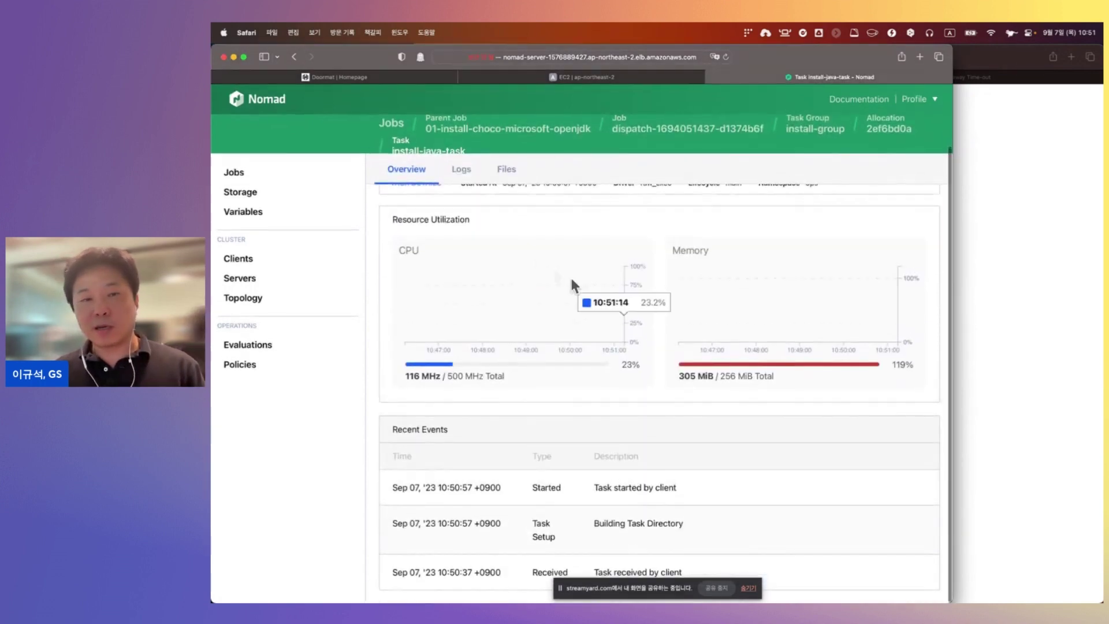
{"action": "scroll", "coordinate": [554, 272], "scroll_direction": "up", "scroll_amount": 1}
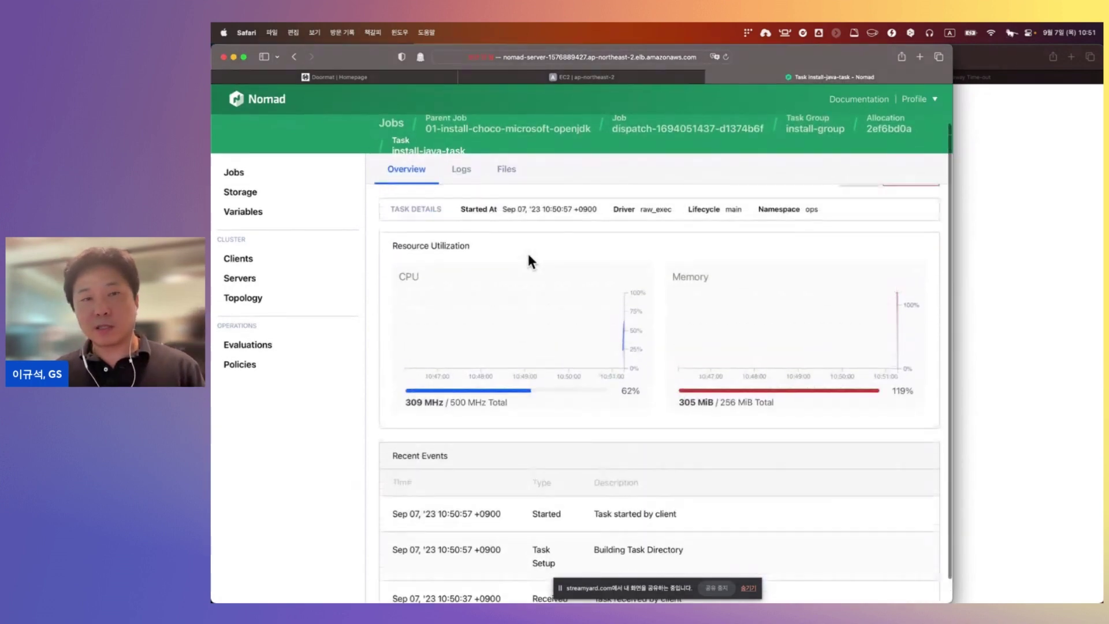
{"action": "left_click", "coordinate": [457, 190]}
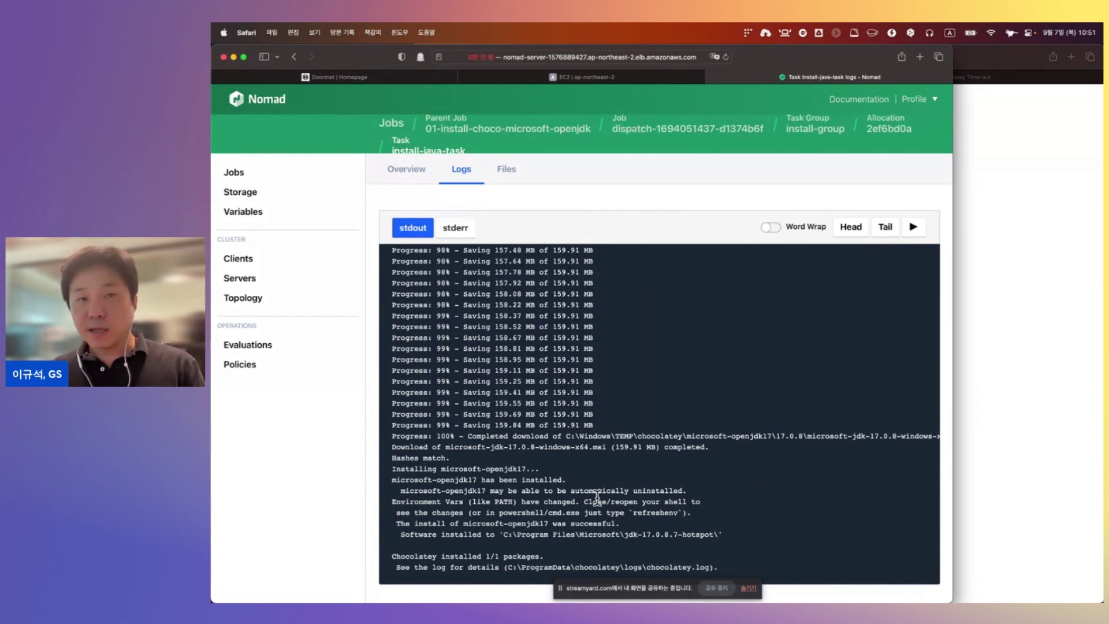
Start another new job from the jobs list, paste the 02-install-apt-openjdk definition and review its apt-get install script
{"action": "left_click", "coordinate": [395, 124]}
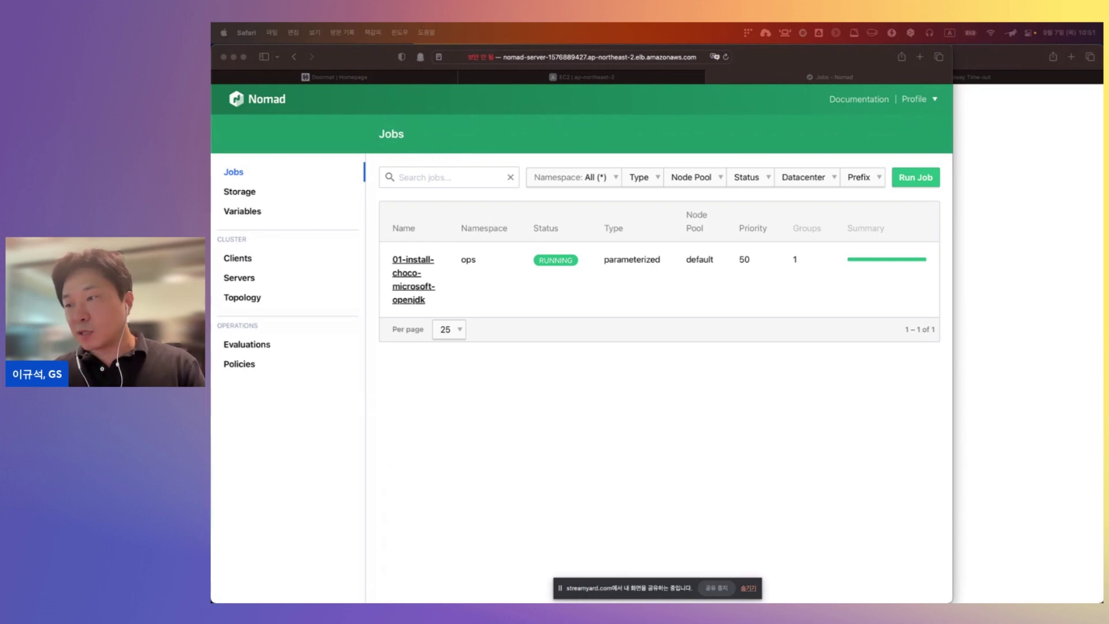
{"action": "left_click", "coordinate": [917, 177]}
{"action": "key", "text": "super+v"}
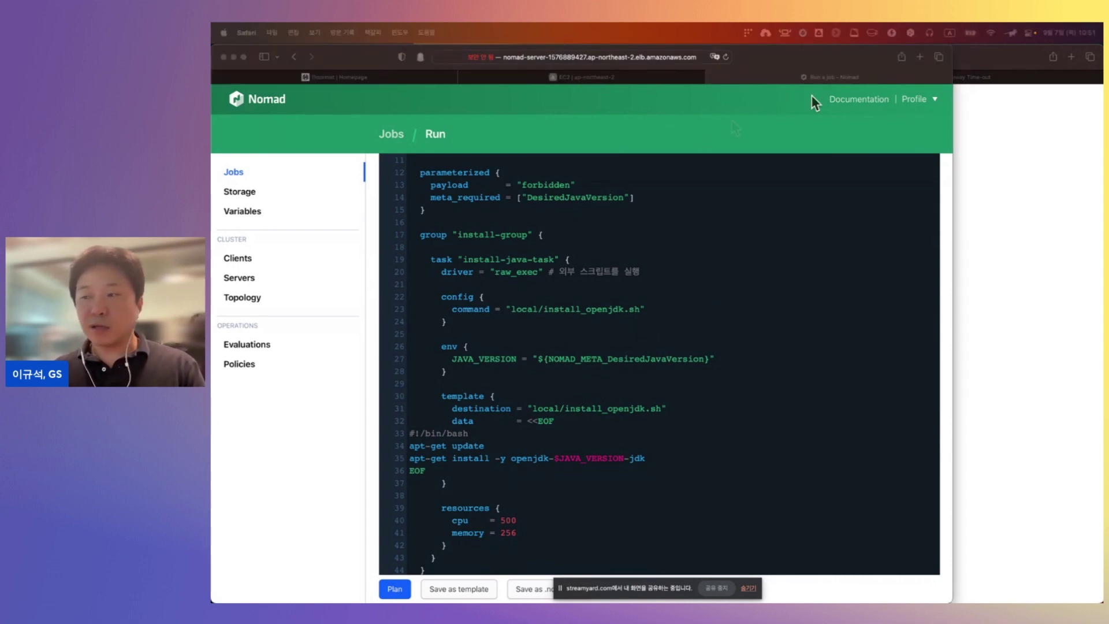
{"action": "left_click", "coordinate": [573, 258]}
{"action": "scroll", "coordinate": [574, 258], "scroll_direction": "down", "scroll_amount": 1}
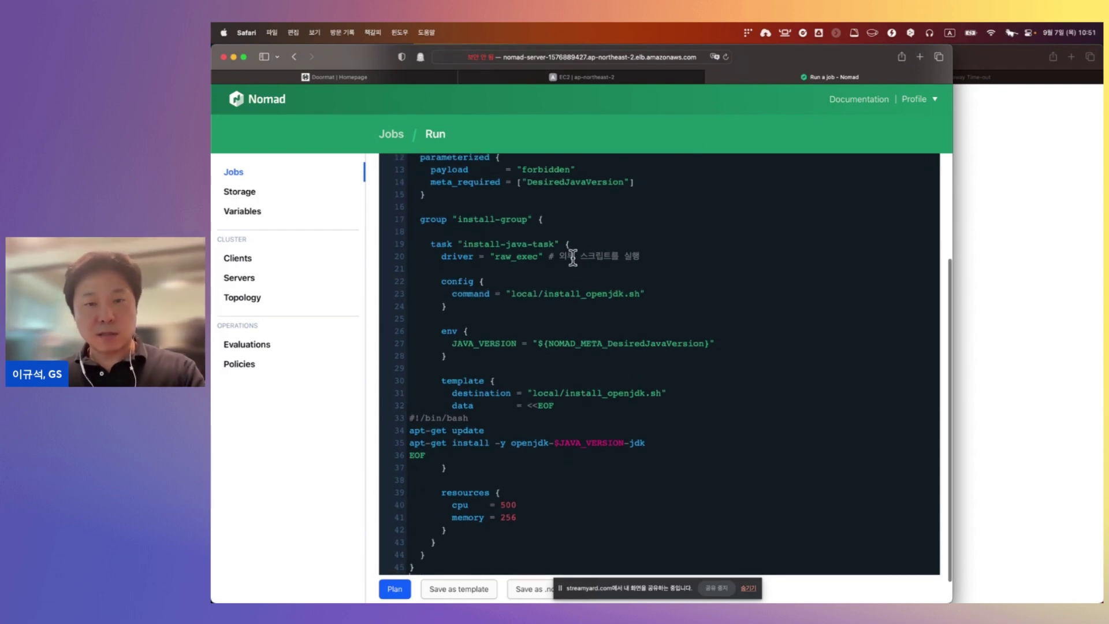
{"action": "scroll", "coordinate": [621, 430], "scroll_direction": "down", "scroll_amount": 2}
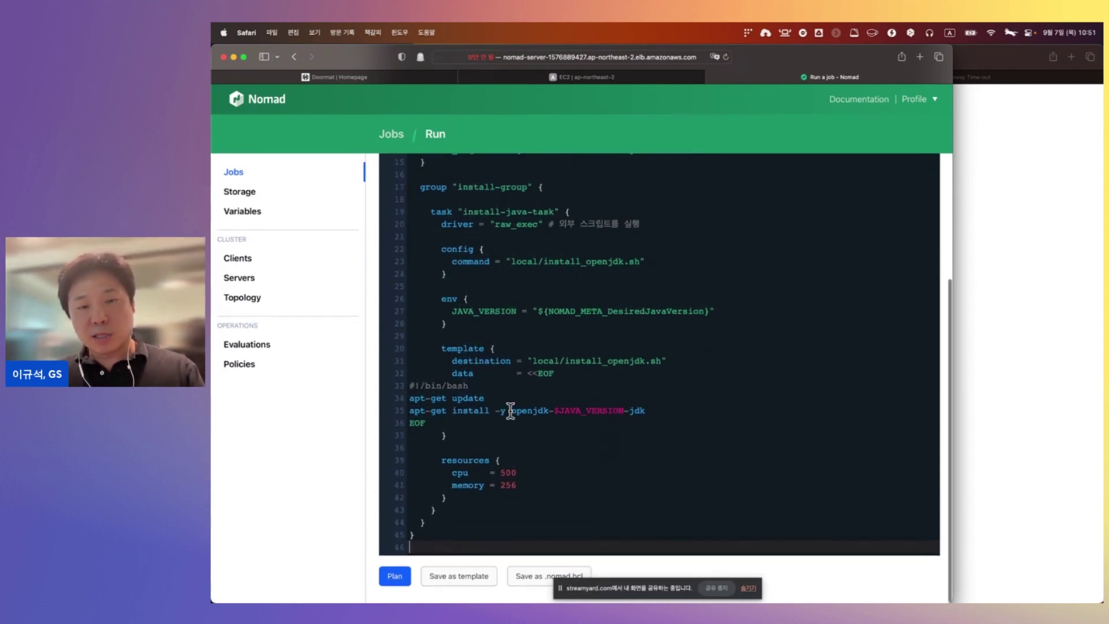
{"action": "left_click_drag", "start_coordinate": [555, 411], "coordinate": [625, 410]}
{"action": "left_click", "coordinate": [744, 421]}
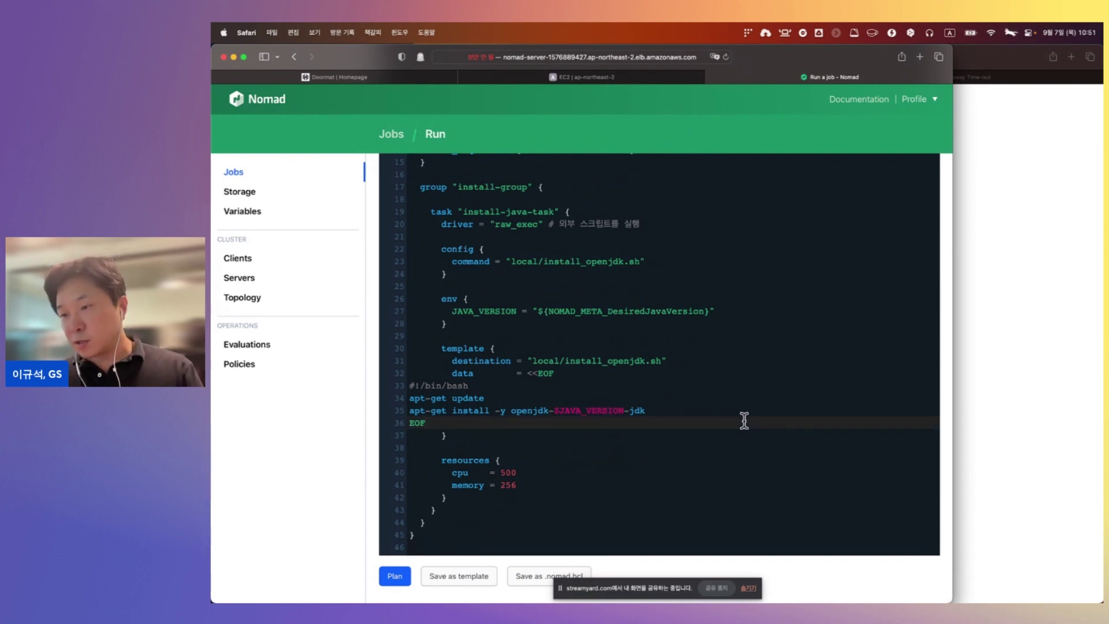
Plan and run the 02-install-apt-openjdk job, and dispatch an instance of it with Desired Java Version 17
{"action": "left_click", "coordinate": [395, 578]}
{"action": "left_click", "coordinate": [392, 497]}
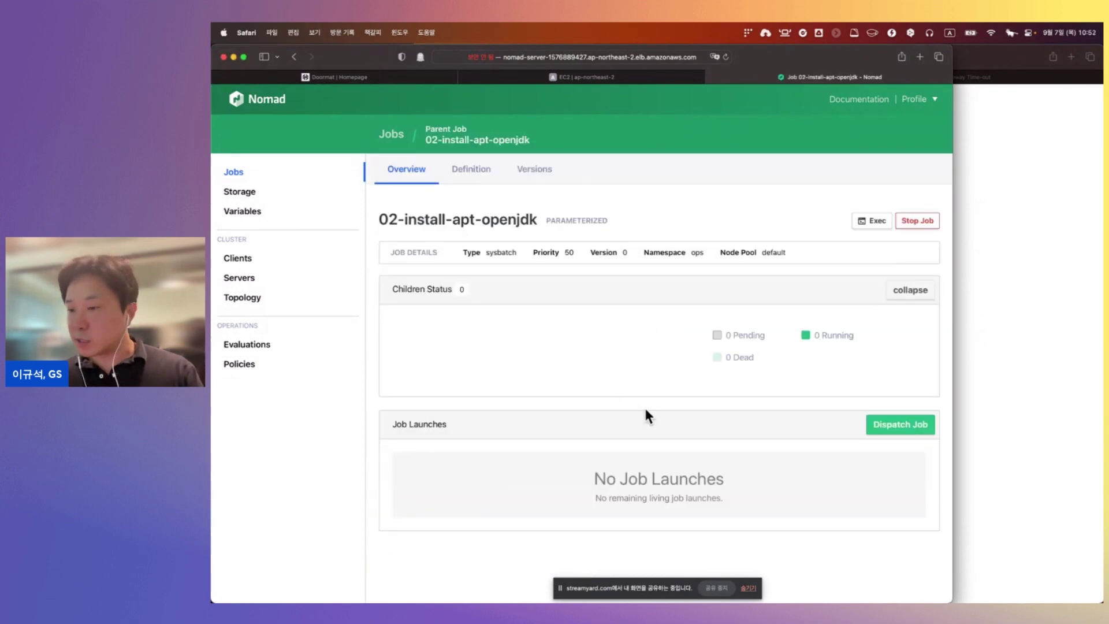
{"action": "left_click", "coordinate": [908, 428]}
{"action": "left_click", "coordinate": [488, 267]}
{"action": "type", "text": "17"}
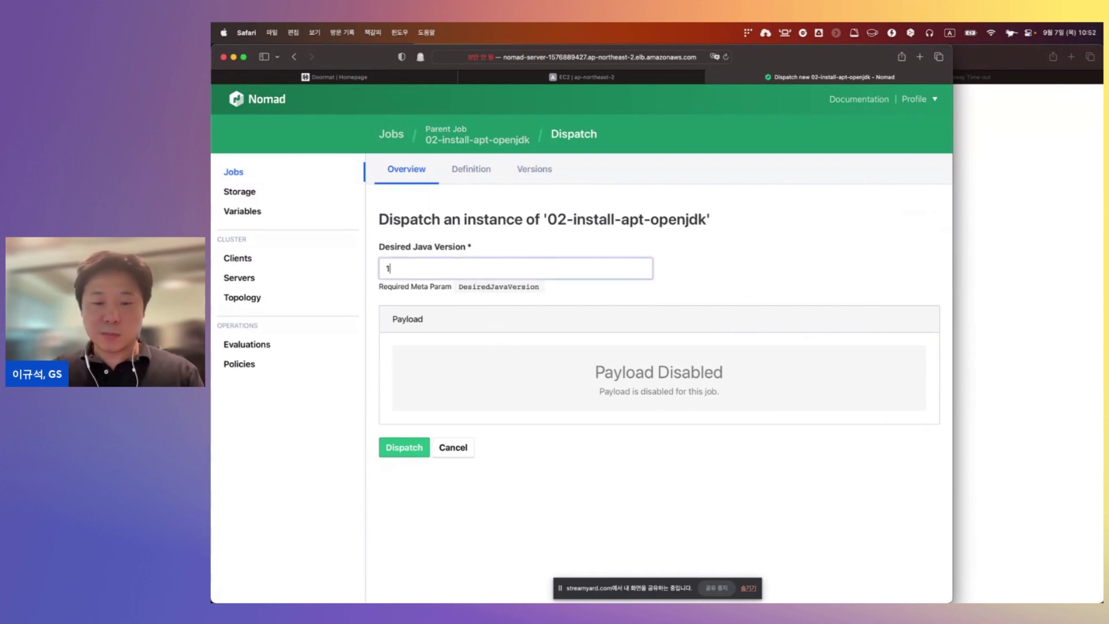
{"action": "left_click", "coordinate": [408, 445]}
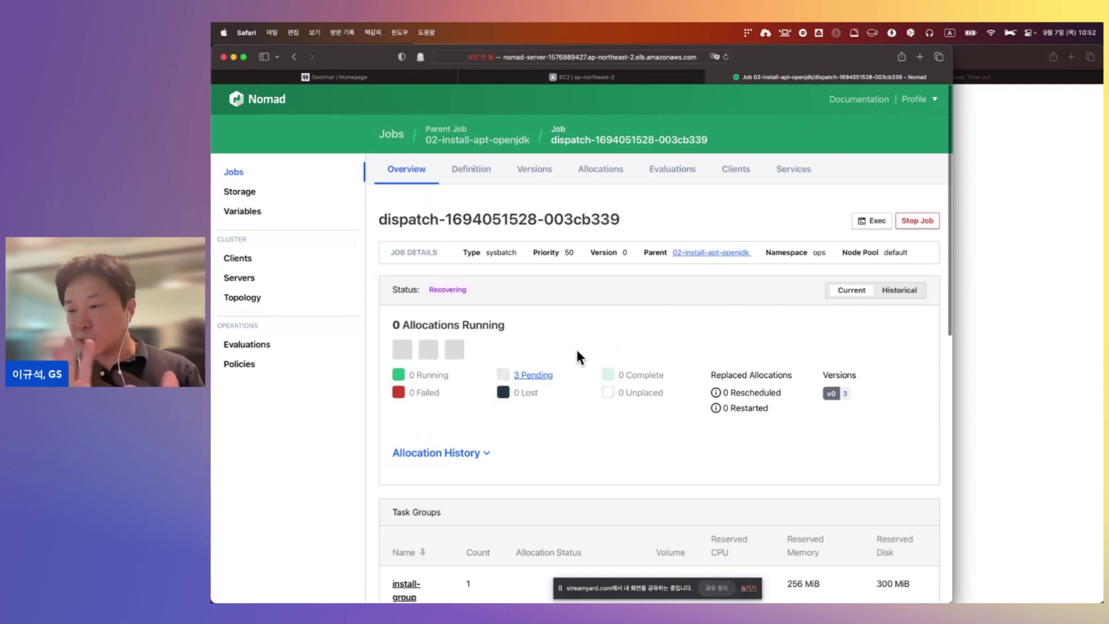
Open the first recent allocation of the dispatched 02-install-apt-openjdk job and view its install-java-task logs
{"action": "scroll", "coordinate": [575, 352], "scroll_direction": "down", "scroll_amount": 3}
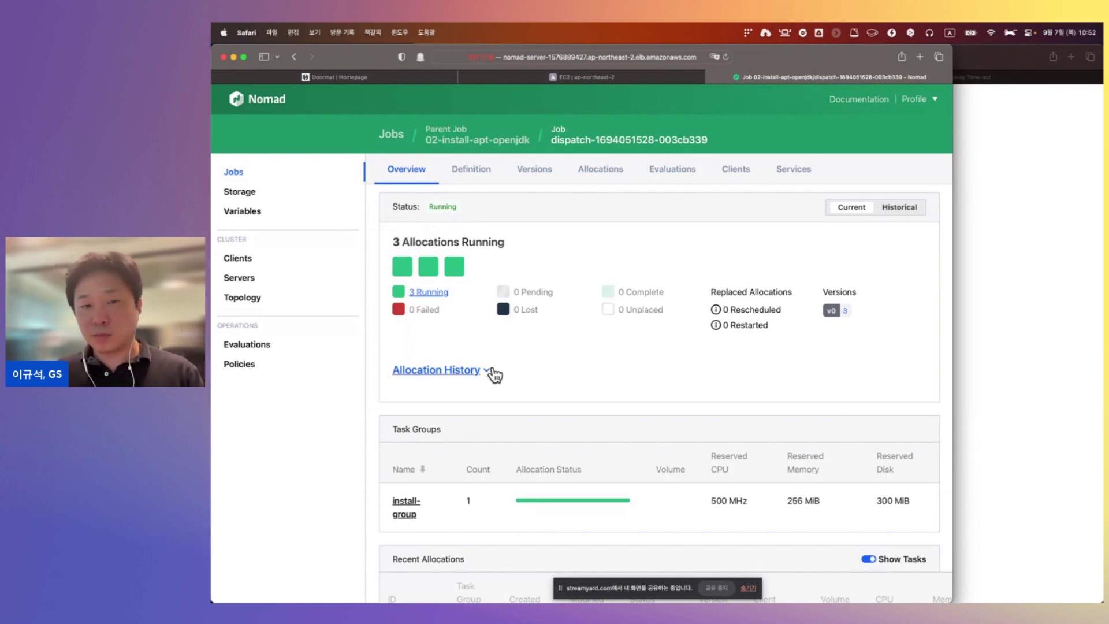
{"action": "scroll", "coordinate": [706, 392], "scroll_direction": "down", "scroll_amount": 3}
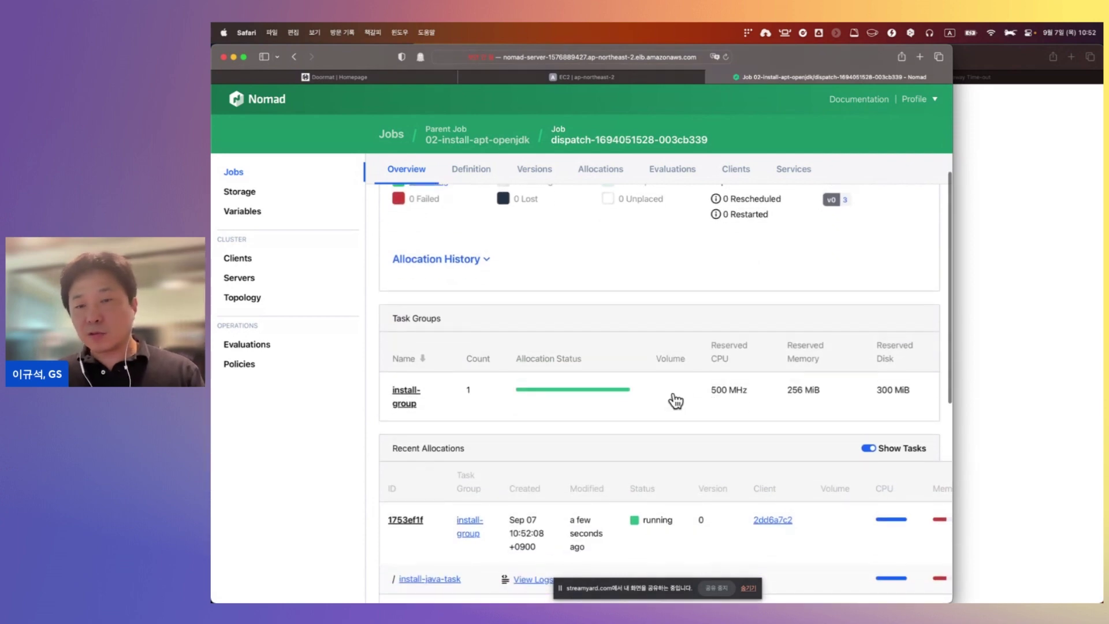
{"action": "scroll", "coordinate": [676, 401], "scroll_direction": "down", "scroll_amount": 4}
{"action": "left_click", "coordinate": [694, 409]}
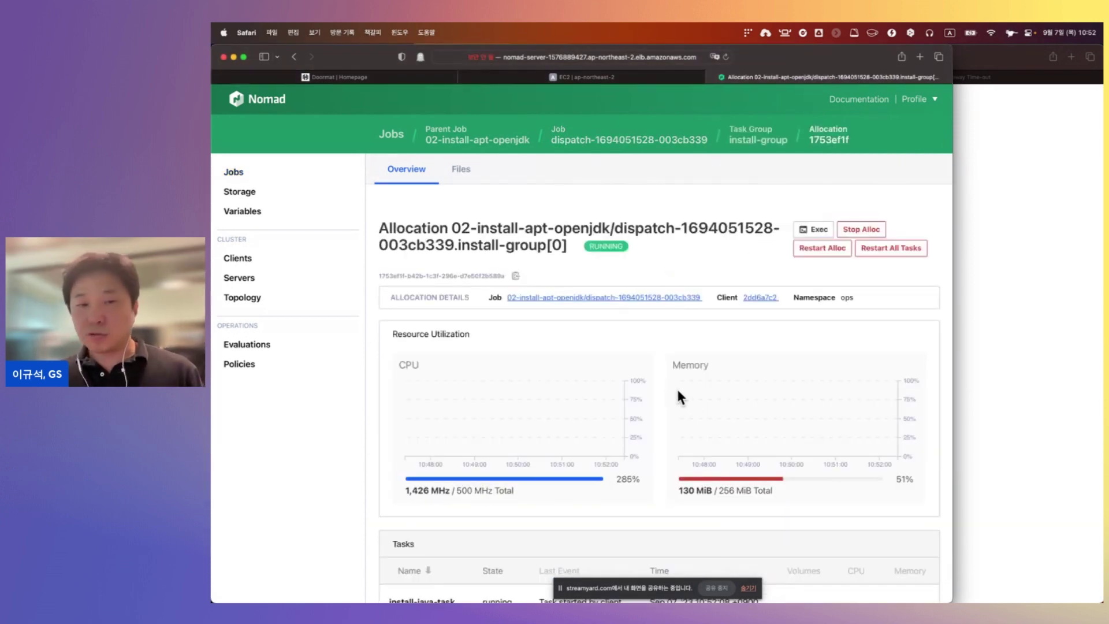
{"action": "scroll", "coordinate": [677, 387], "scroll_direction": "down", "scroll_amount": 2}
{"action": "left_click", "coordinate": [527, 563]}
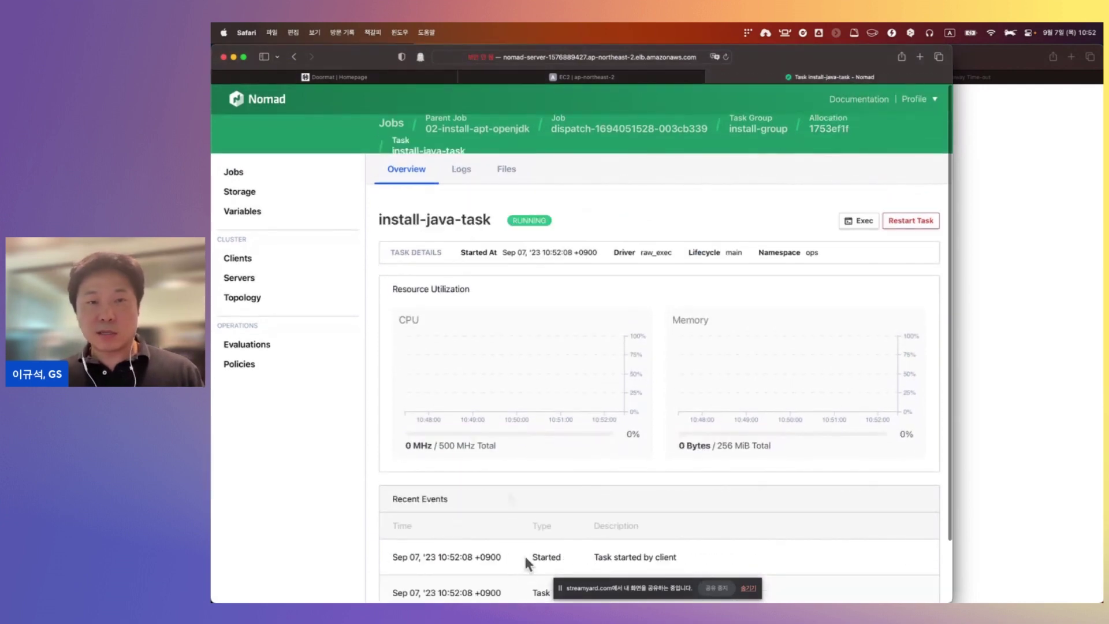
{"action": "left_click", "coordinate": [463, 169]}
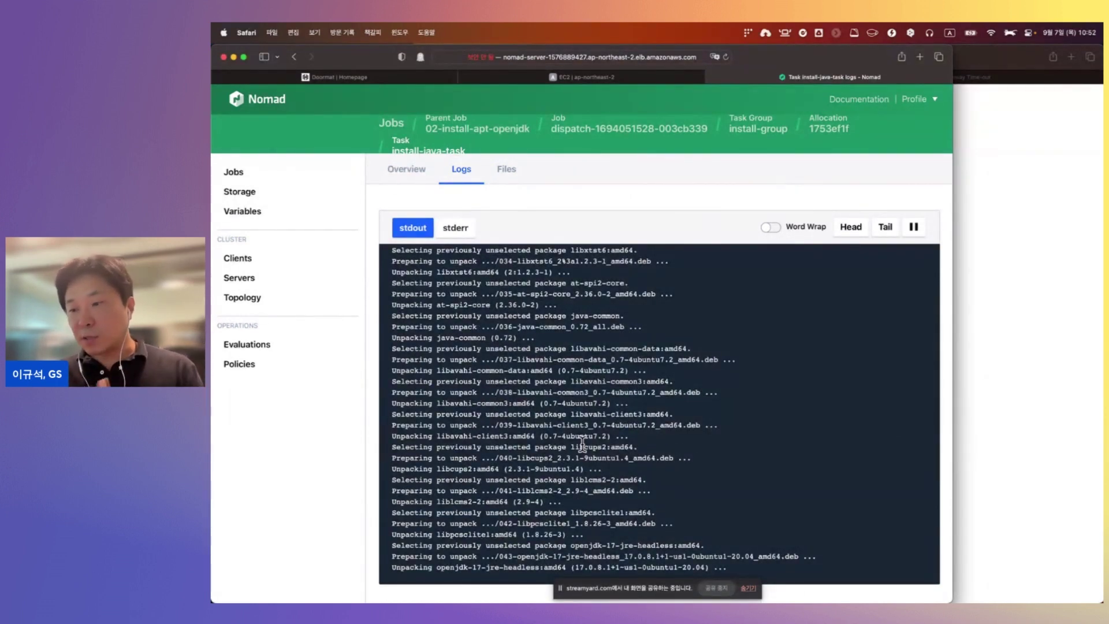
Open the Windows client 9d106ade from the clients list and check its driver status
{"action": "left_click", "coordinate": [238, 260]}
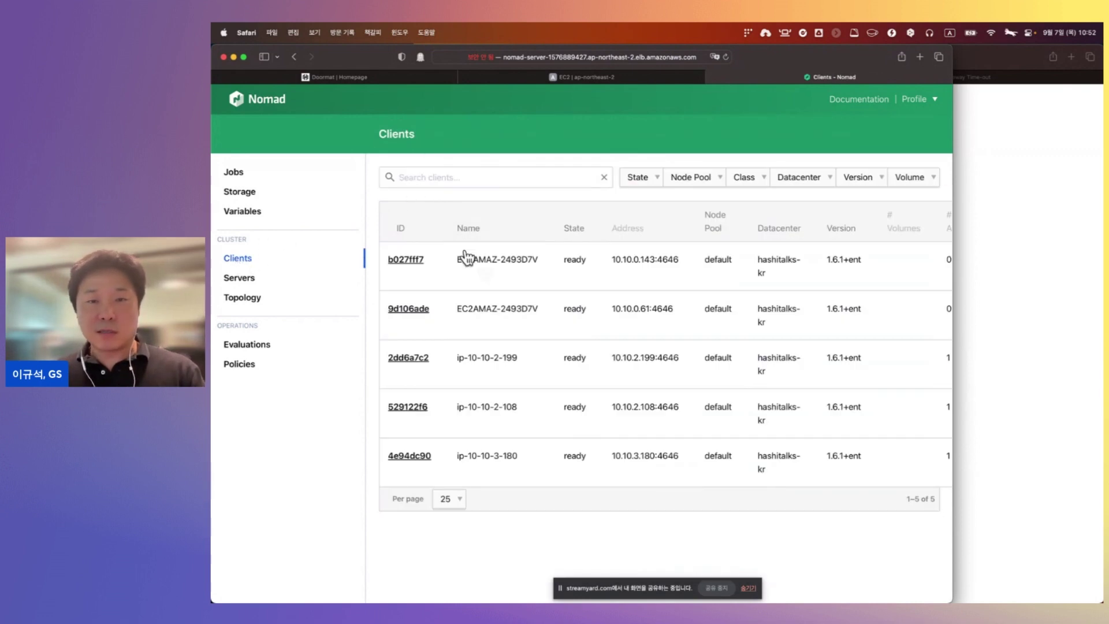
{"action": "left_click", "coordinate": [564, 321]}
{"action": "scroll", "coordinate": [502, 375], "scroll_direction": "down", "scroll_amount": 10}
{"action": "scroll", "coordinate": [503, 377], "scroll_direction": "down", "scroll_amount": 2}
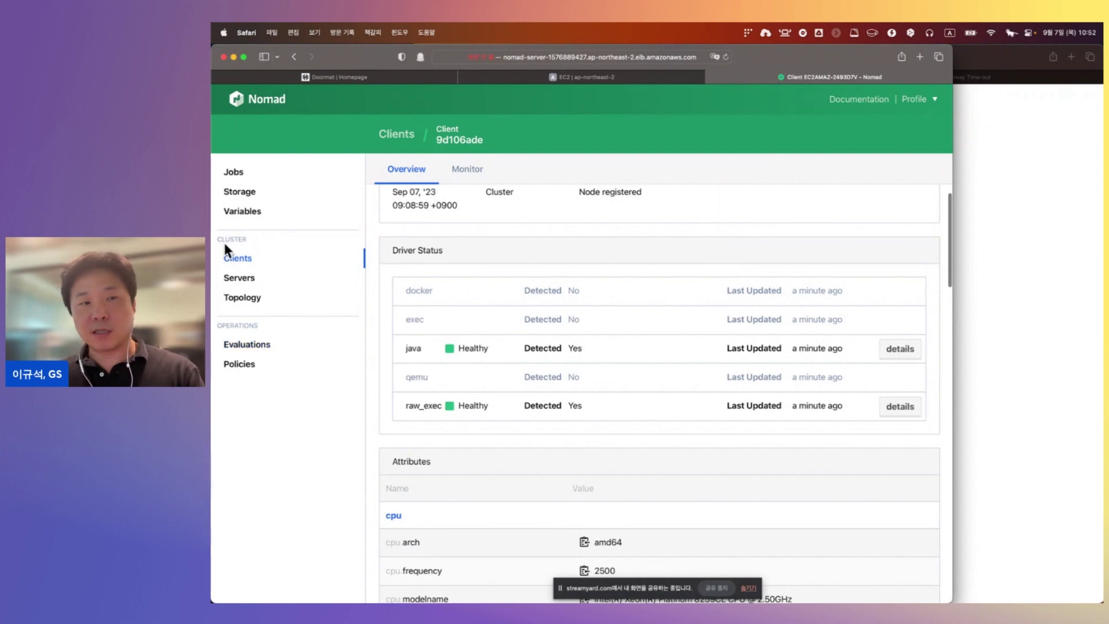
Open the Ubuntu client ip-10-10-2-199 and check the java entry in its driver status
{"action": "left_click", "coordinate": [239, 258]}
{"action": "left_click", "coordinate": [538, 370]}
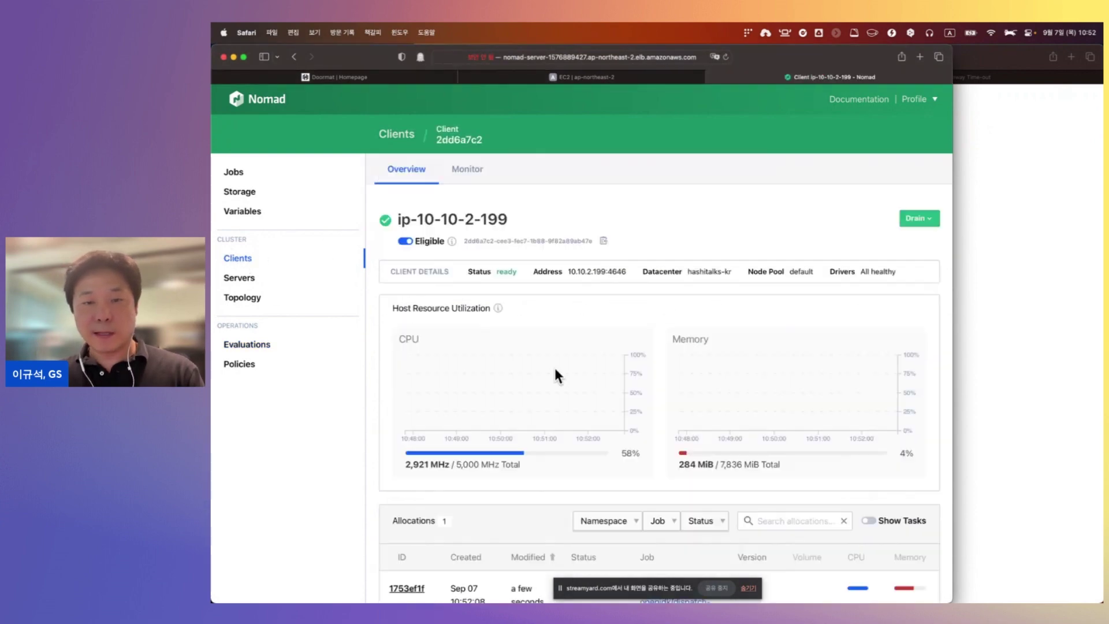
{"action": "scroll", "coordinate": [522, 430], "scroll_direction": "down", "scroll_amount": 10}
{"action": "scroll", "coordinate": [520, 432], "scroll_direction": "down", "scroll_amount": 5}
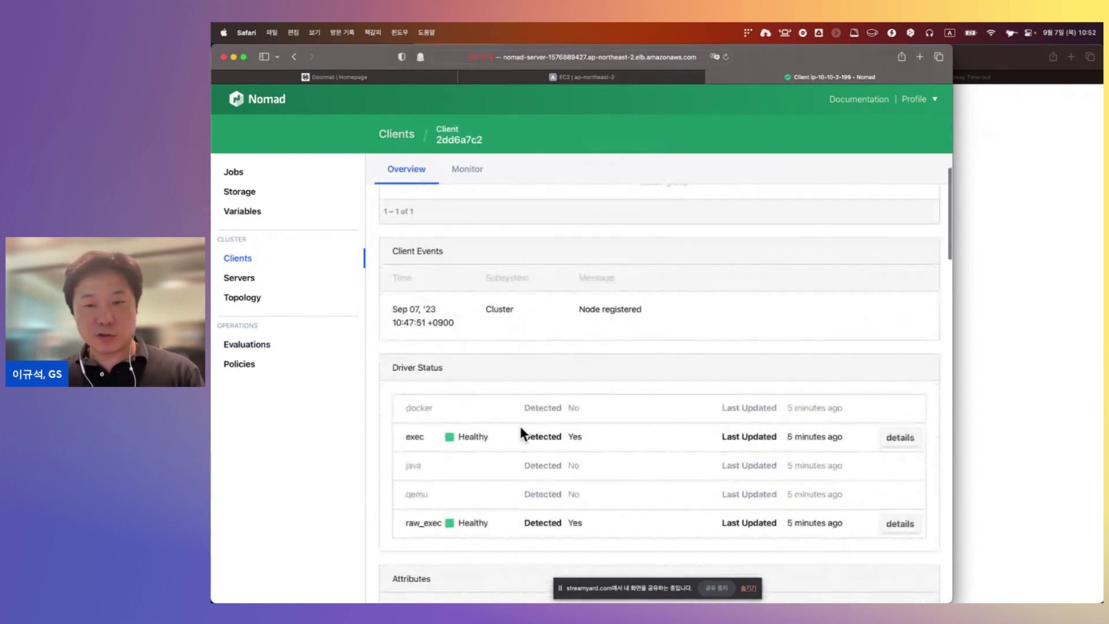
{"action": "double_click", "coordinate": [411, 376]}
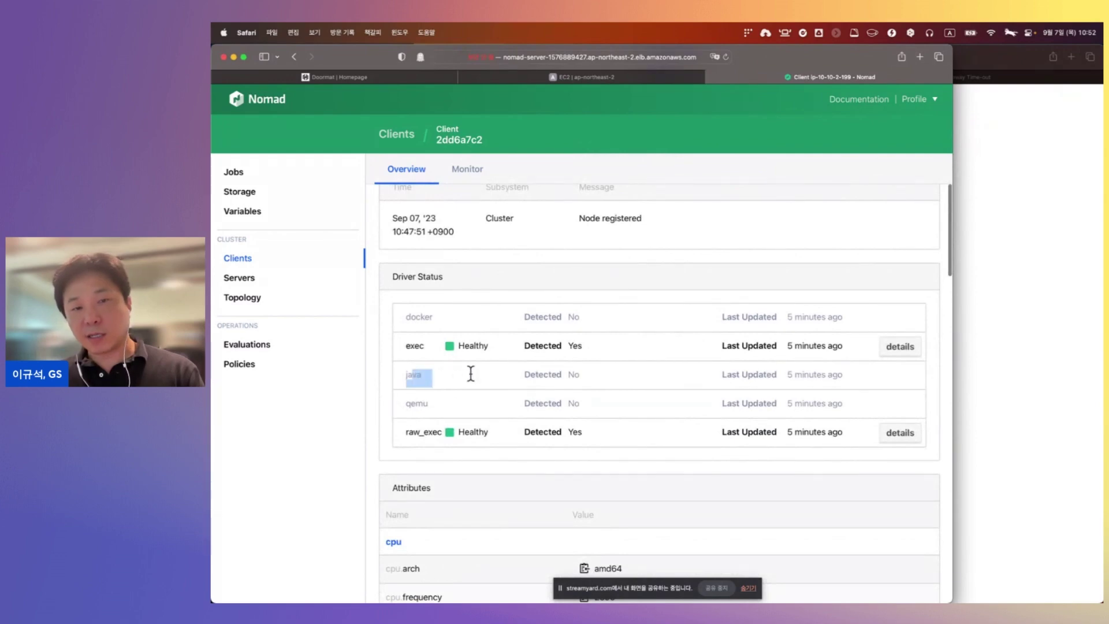
{"action": "left_click", "coordinate": [486, 379]}
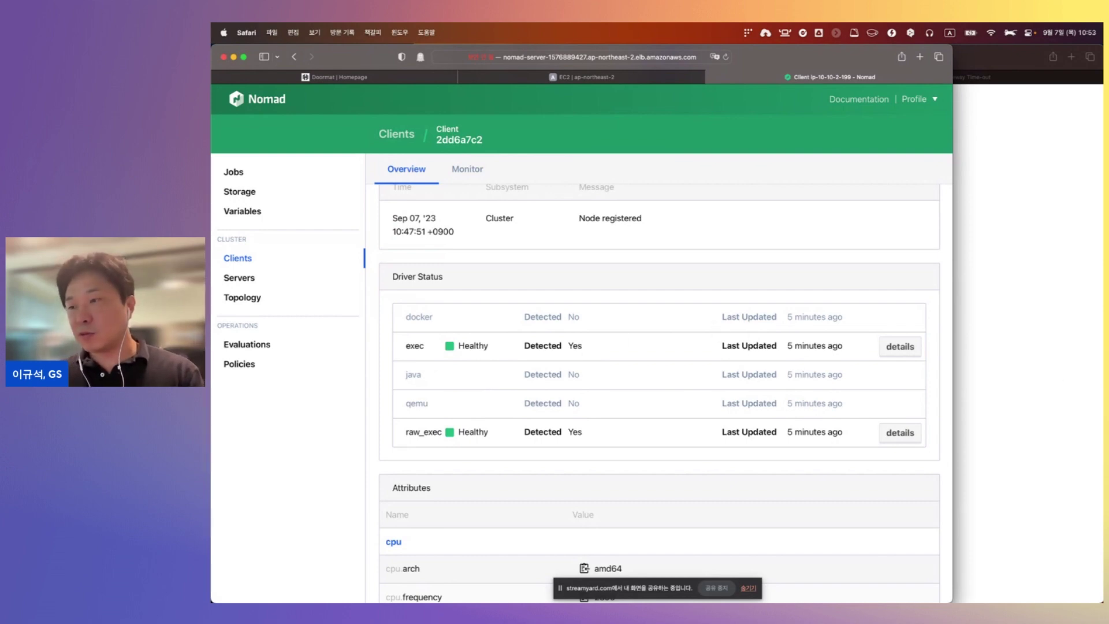
Start another new job from the jobs list and paste in the 03-install-ansible-docker definition
{"action": "key", "text": "super+Tab"}
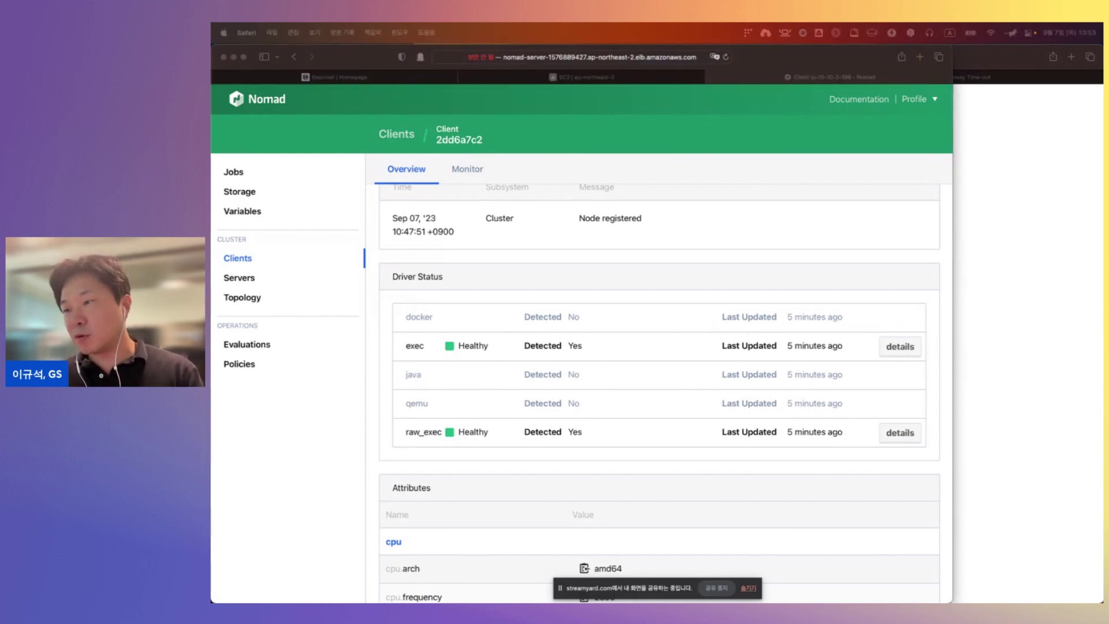
{"action": "left_click", "coordinate": [235, 412]}
{"action": "left_click", "coordinate": [234, 174]}
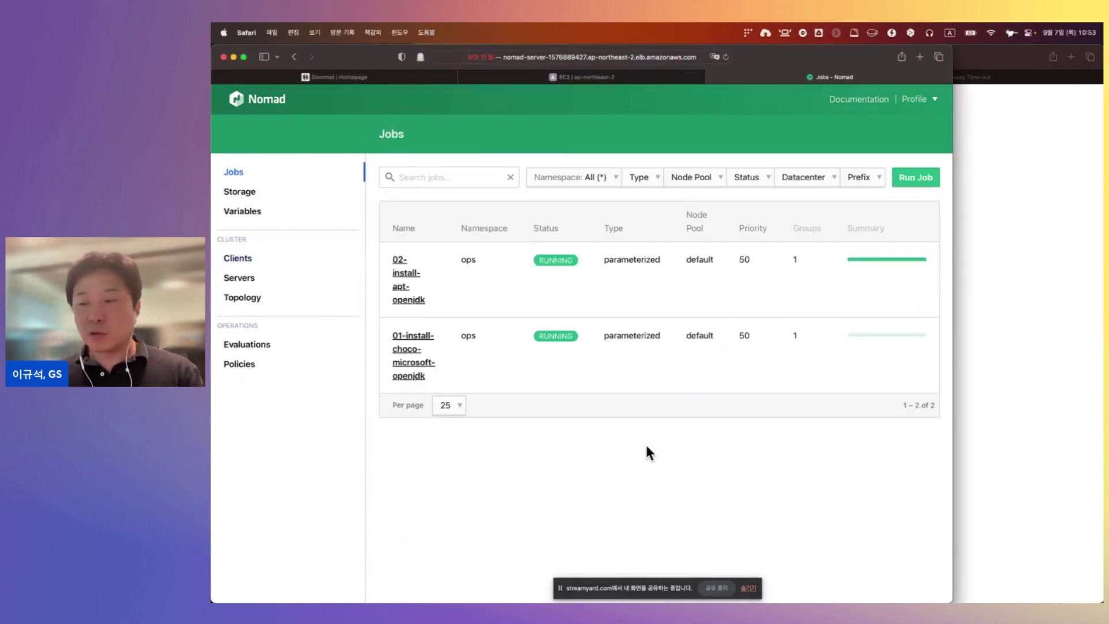
{"action": "left_click", "coordinate": [917, 178]}
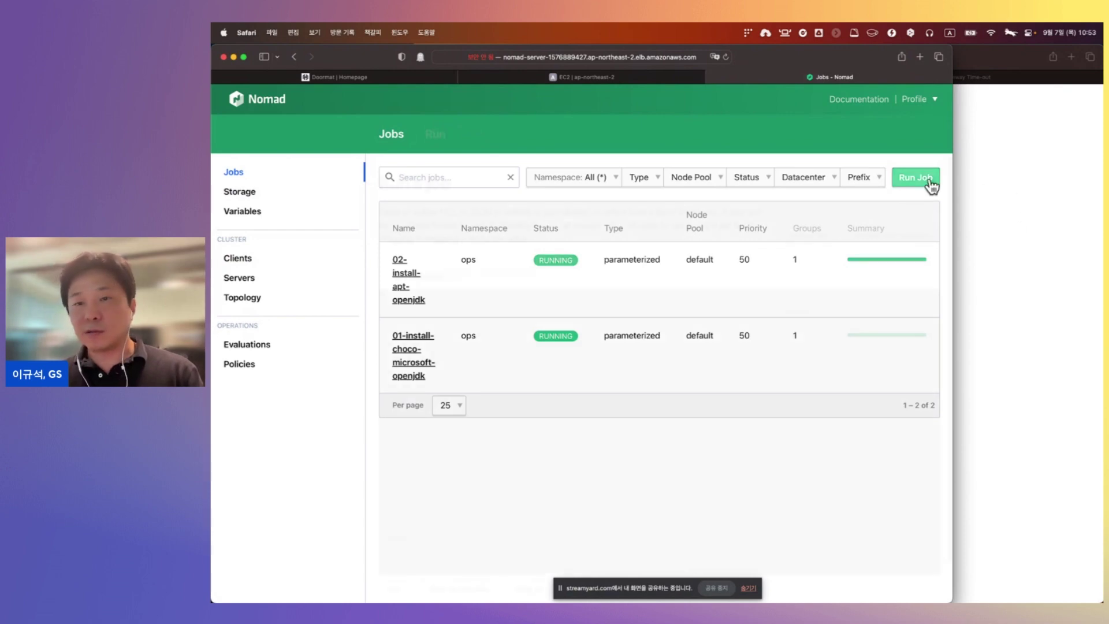
{"action": "key", "text": "super+v"}
Review the pasted definition's ubuntu constraint, Ansible prestart task, and playbook tasks for installing Docker
{"action": "scroll", "coordinate": [639, 281], "scroll_direction": "up", "scroll_amount": 15}
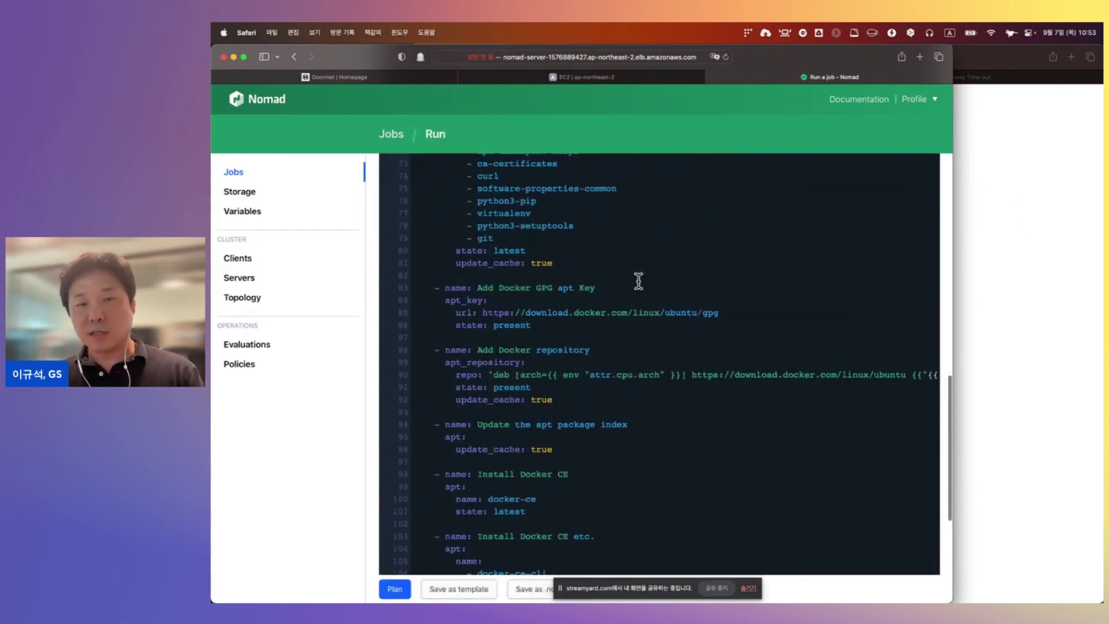
{"action": "scroll", "coordinate": [639, 281], "scroll_direction": "up", "scroll_amount": 4}
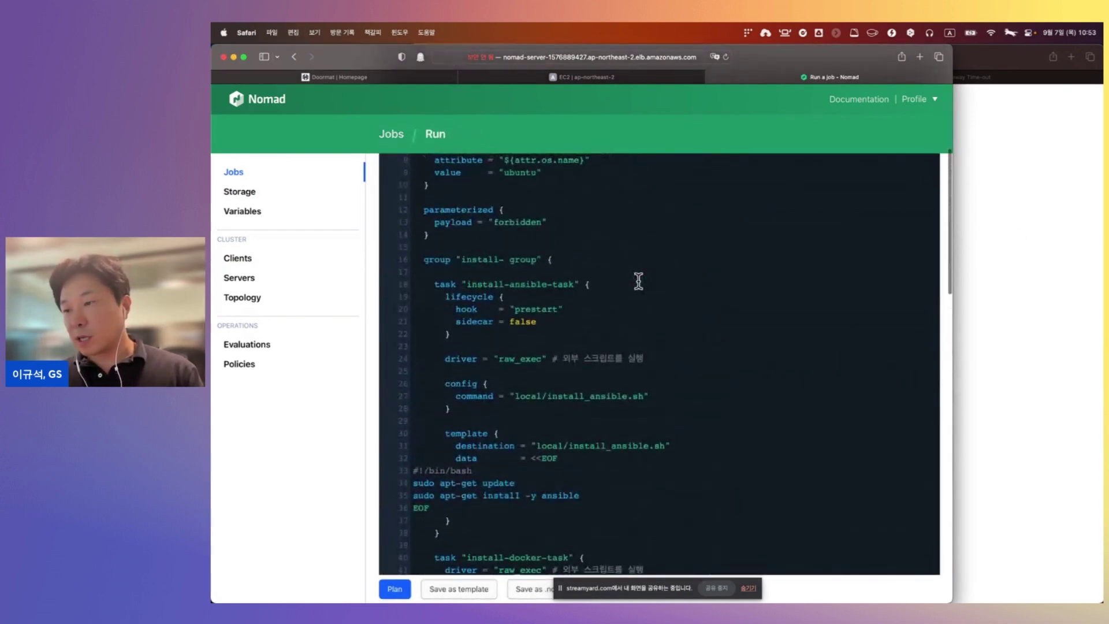
{"action": "scroll", "coordinate": [586, 340], "scroll_direction": "down", "scroll_amount": 2}
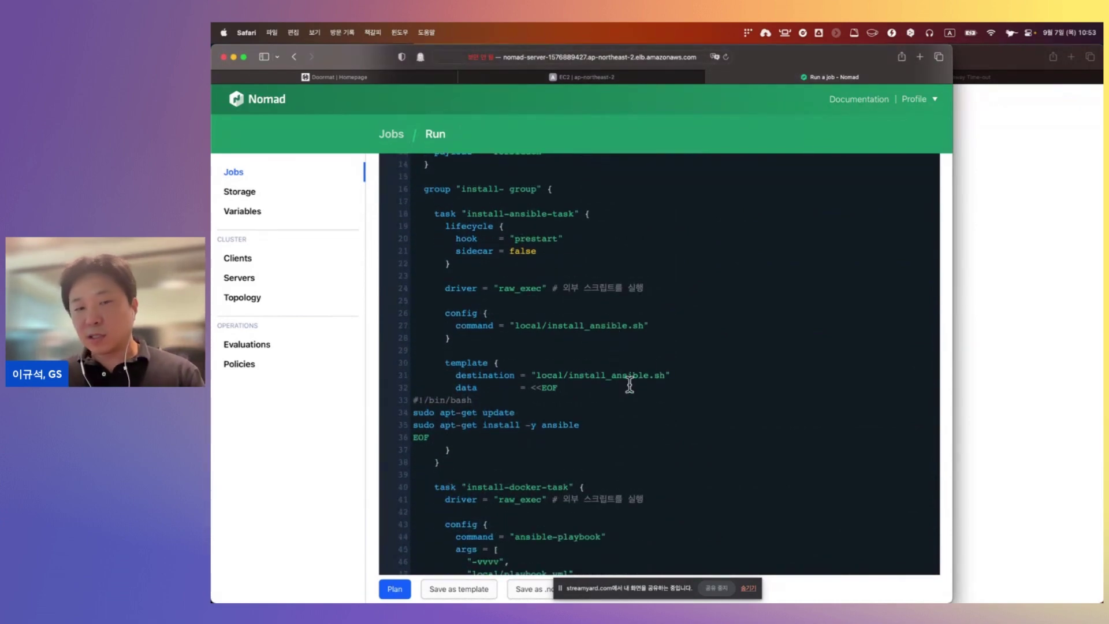
{"action": "scroll", "coordinate": [629, 385], "scroll_direction": "down", "scroll_amount": 3}
{"action": "scroll", "coordinate": [629, 384], "scroll_direction": "down", "scroll_amount": 10}
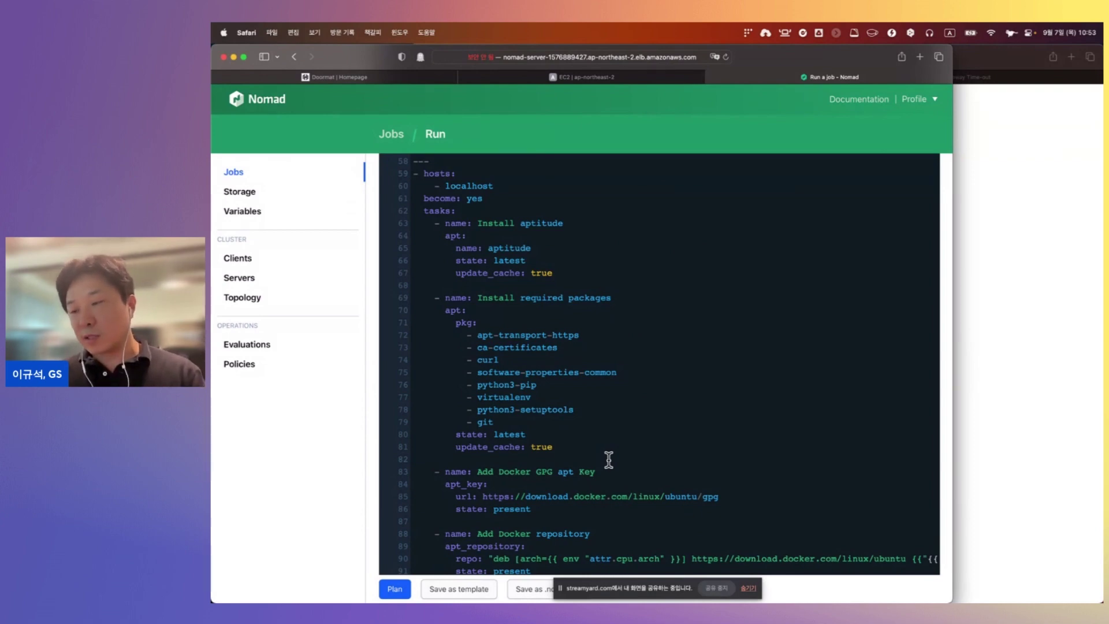
{"action": "scroll", "coordinate": [609, 459], "scroll_direction": "down", "scroll_amount": 3}
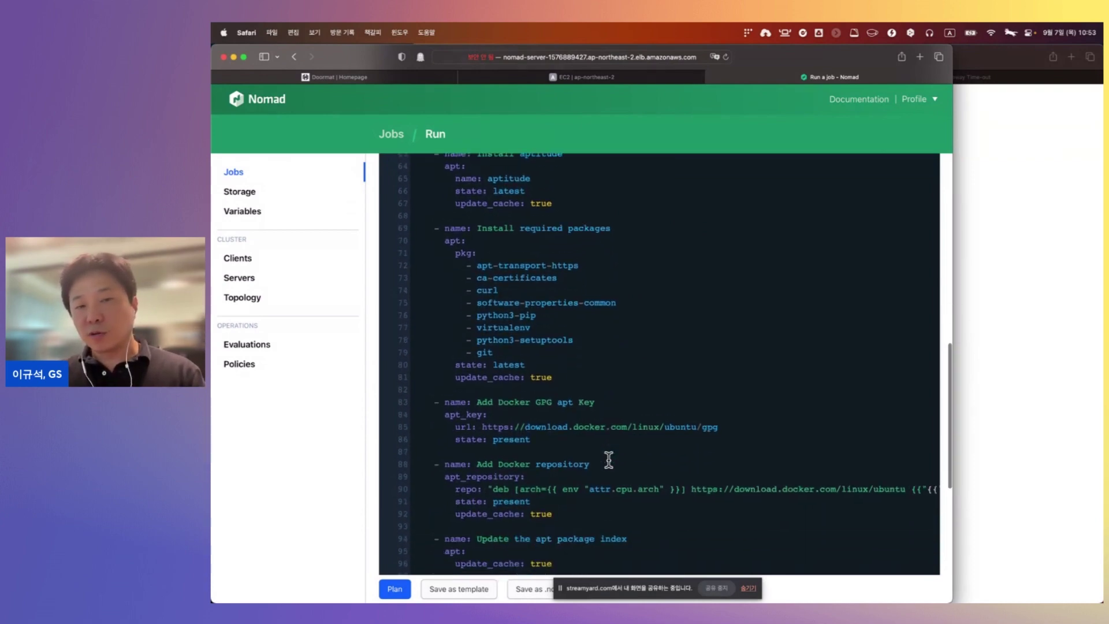
{"action": "scroll", "coordinate": [609, 459], "scroll_direction": "down", "scroll_amount": 8}
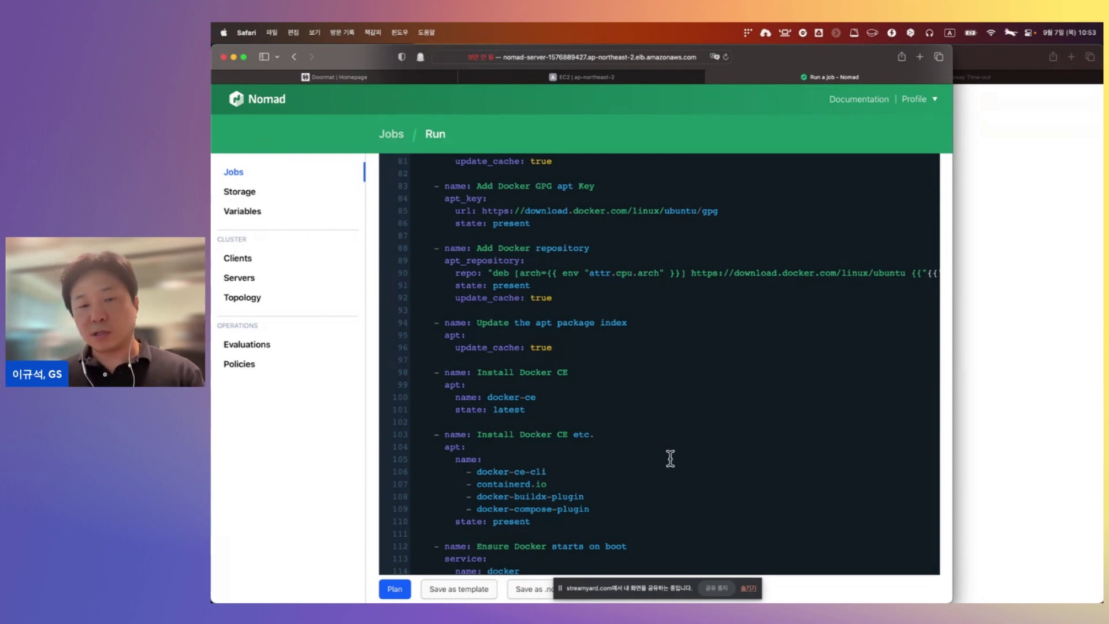
{"action": "scroll", "coordinate": [669, 456], "scroll_direction": "down", "scroll_amount": 5}
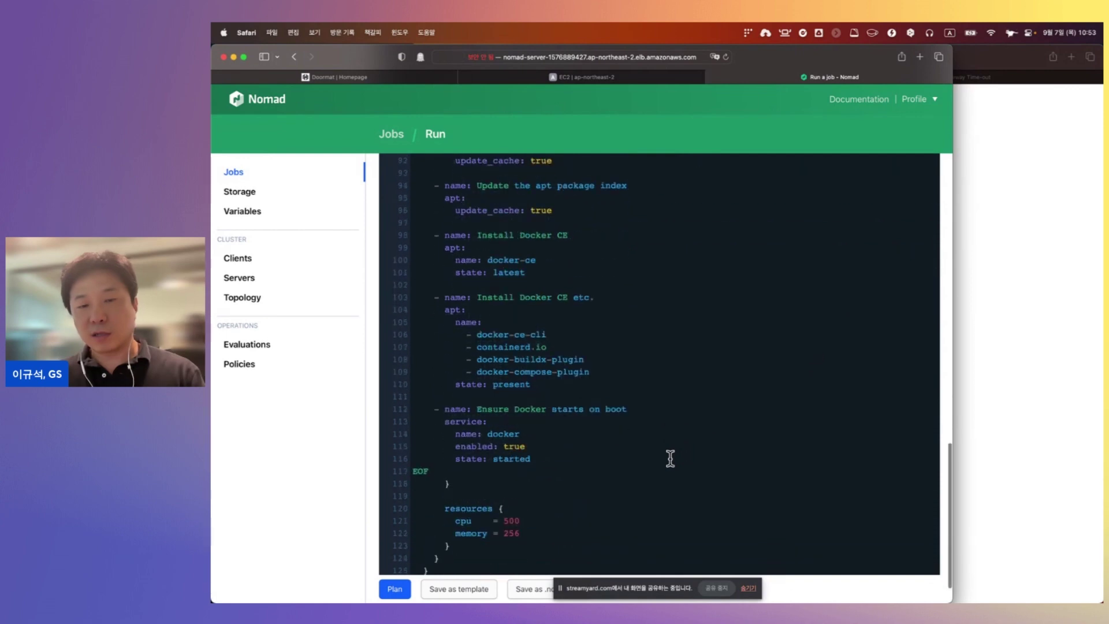
Plan and run the 03-install-ansible-docker job, and dispatch an instance of it
{"action": "left_click", "coordinate": [394, 590]}
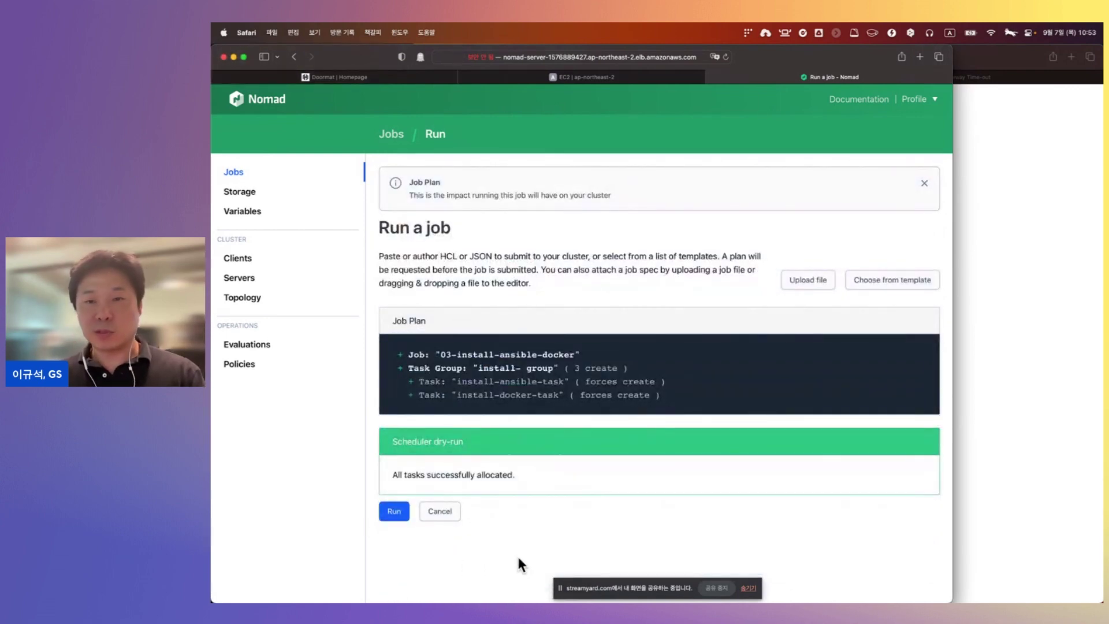
{"action": "left_click", "coordinate": [395, 512]}
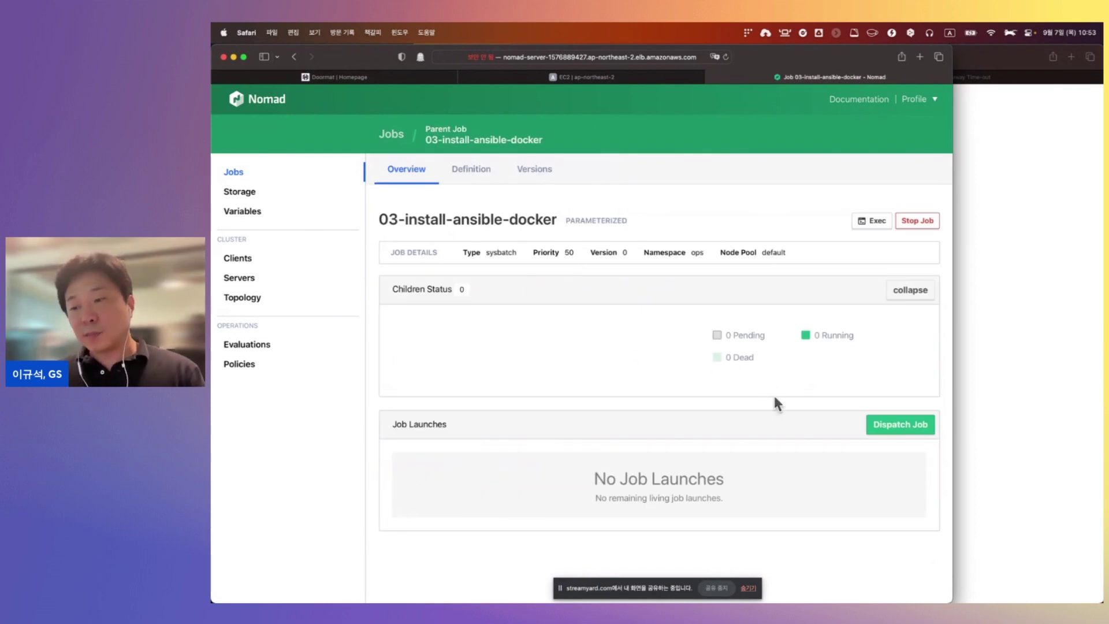
{"action": "left_click", "coordinate": [899, 426]}
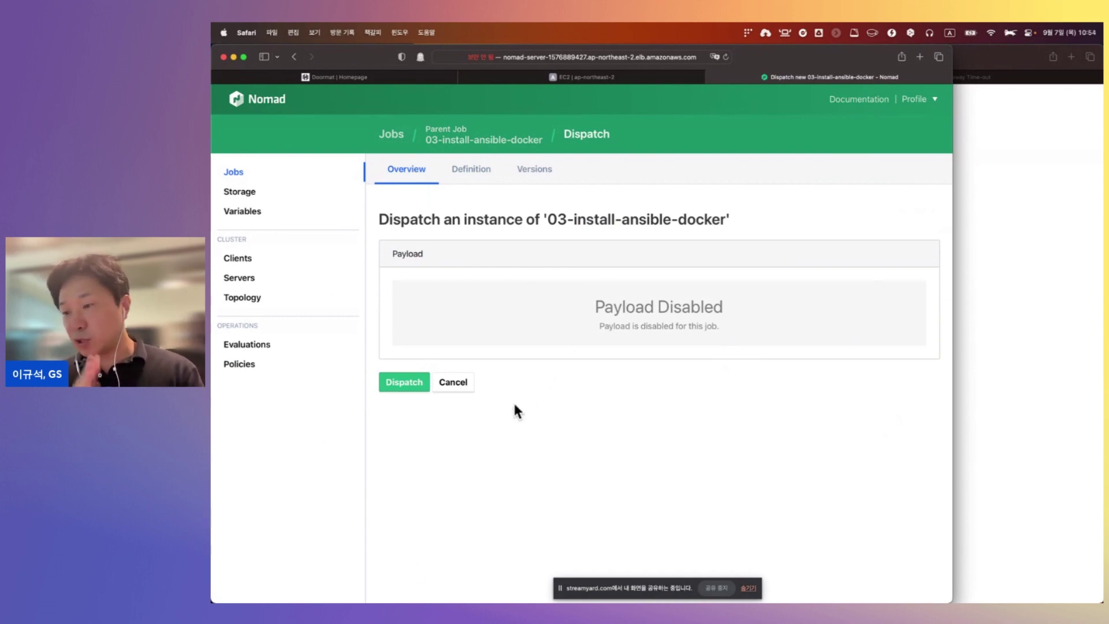
{"action": "left_click", "coordinate": [405, 384]}
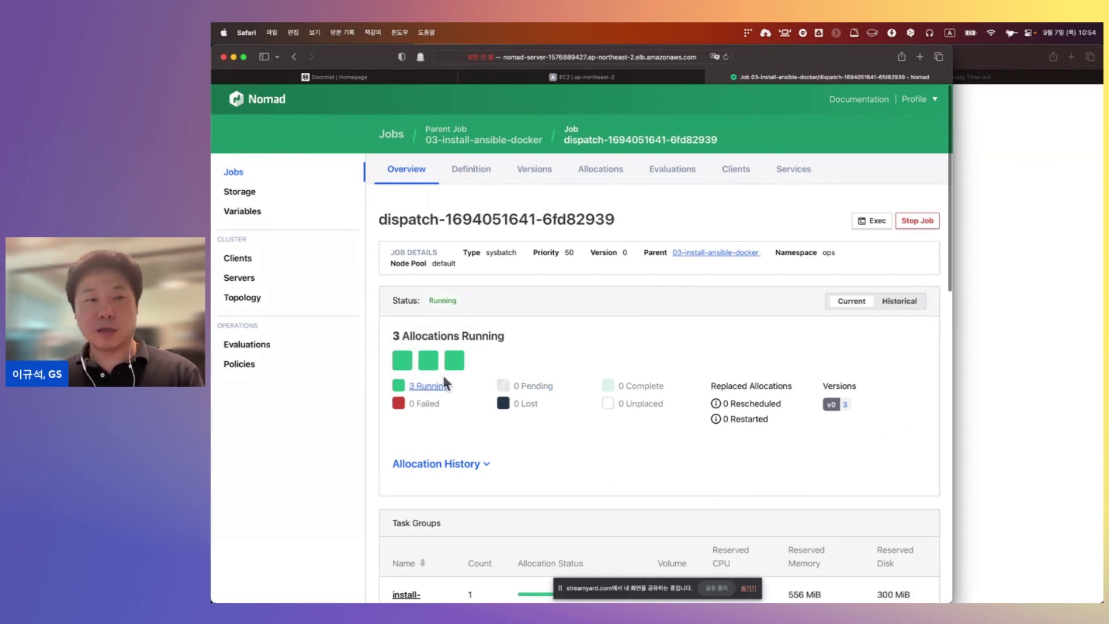
Open the client ip-10-10-3-180 and expand the java driver's details in its driver status to examine the Java attributes
{"action": "left_click", "coordinate": [248, 258]}
{"action": "left_click", "coordinate": [523, 281]}
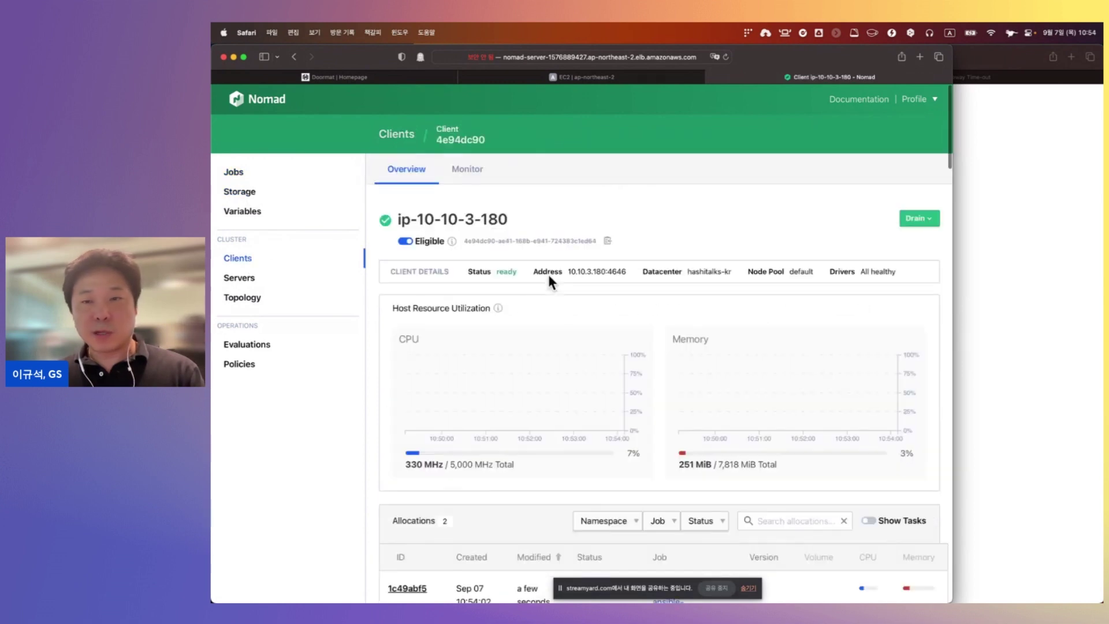
{"action": "scroll", "coordinate": [523, 349], "scroll_direction": "down", "scroll_amount": 15}
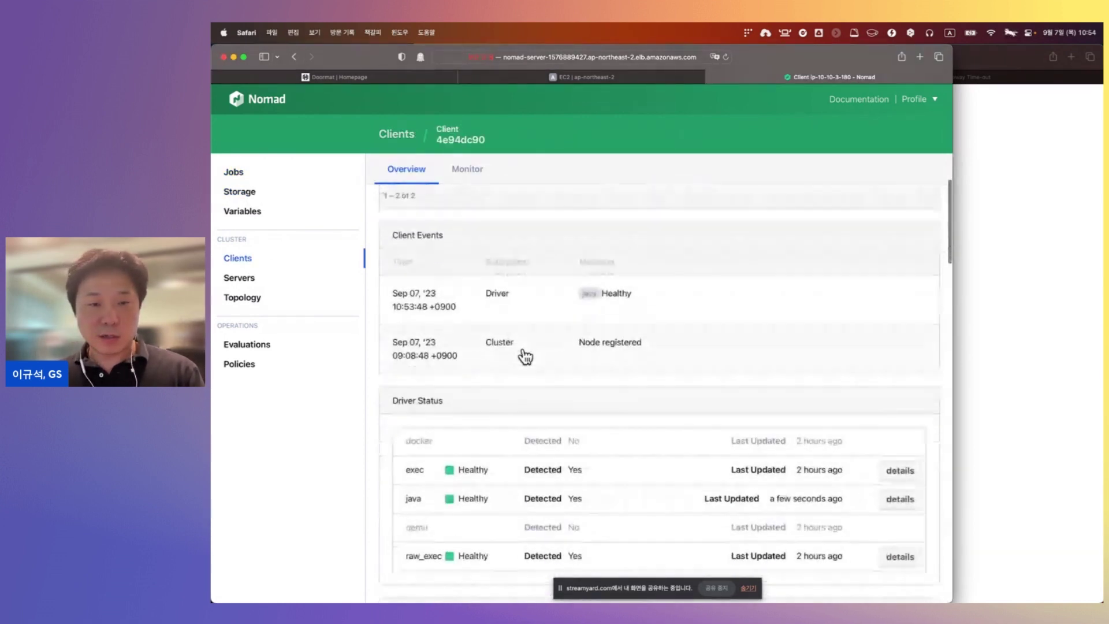
{"action": "left_click_drag", "start_coordinate": [404, 321], "coordinate": [430, 325]}
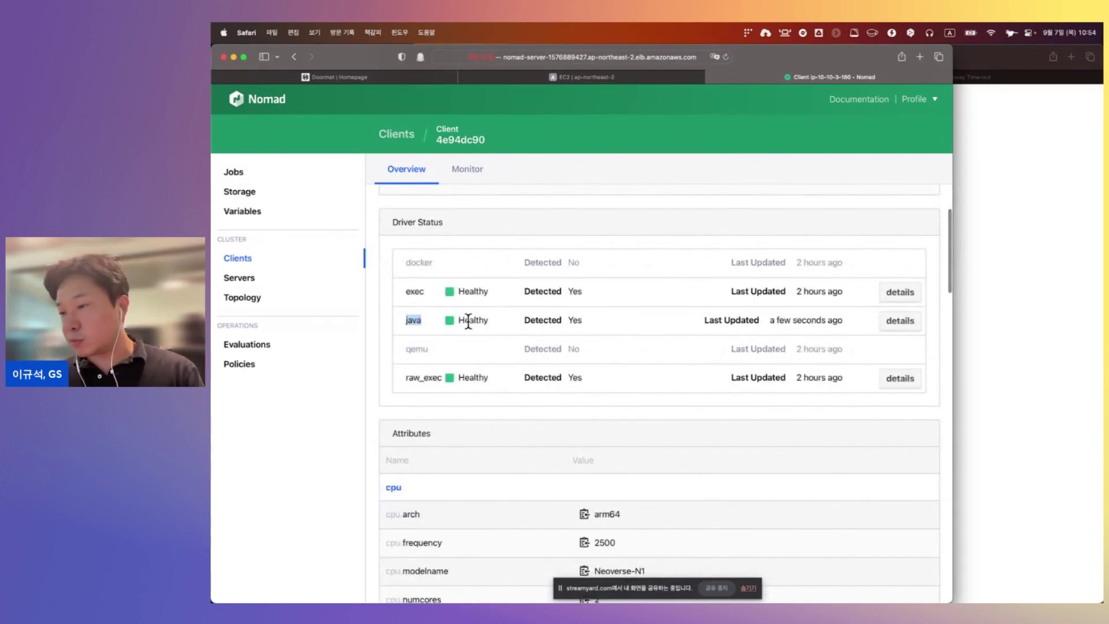
{"action": "left_click", "coordinate": [897, 324]}
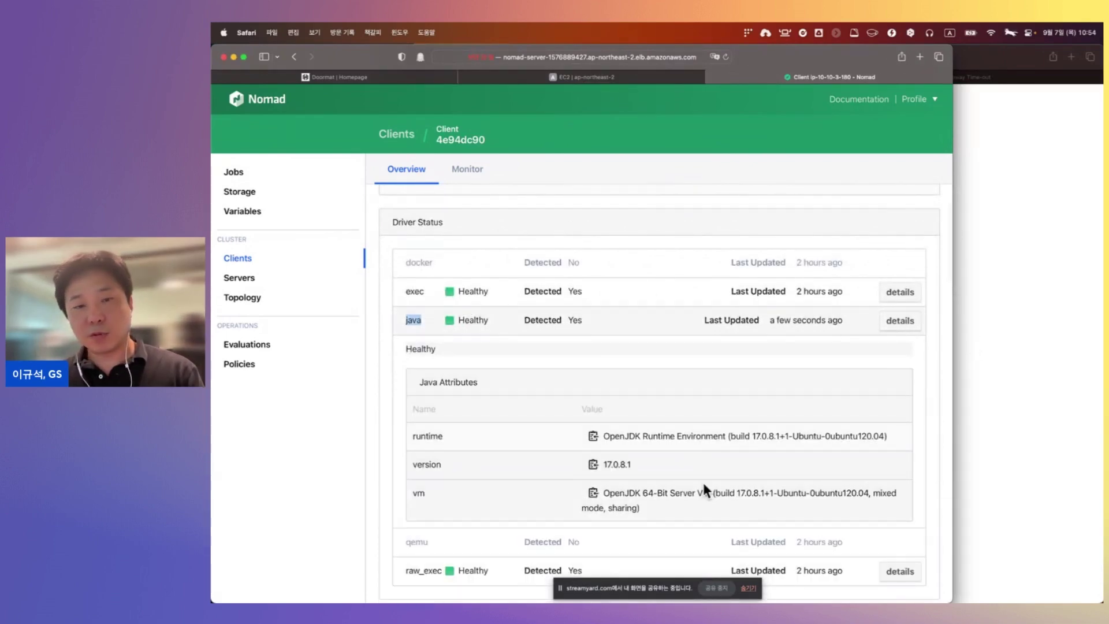
{"action": "scroll", "coordinate": [702, 483], "scroll_direction": "down", "scroll_amount": 3}
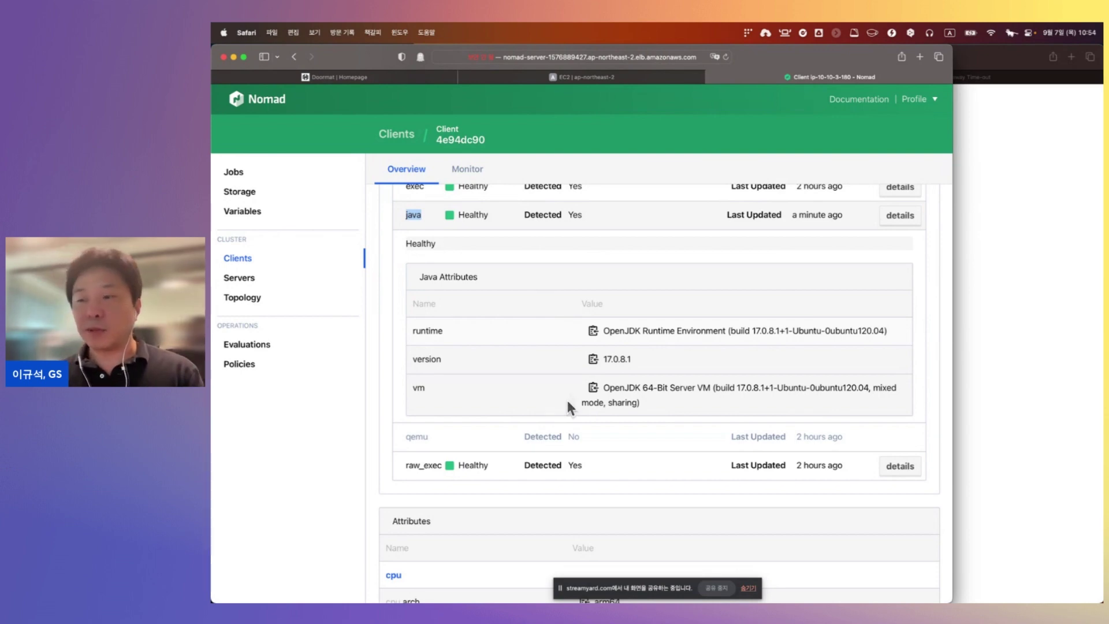
{"action": "key", "text": "ctrl+Right"}
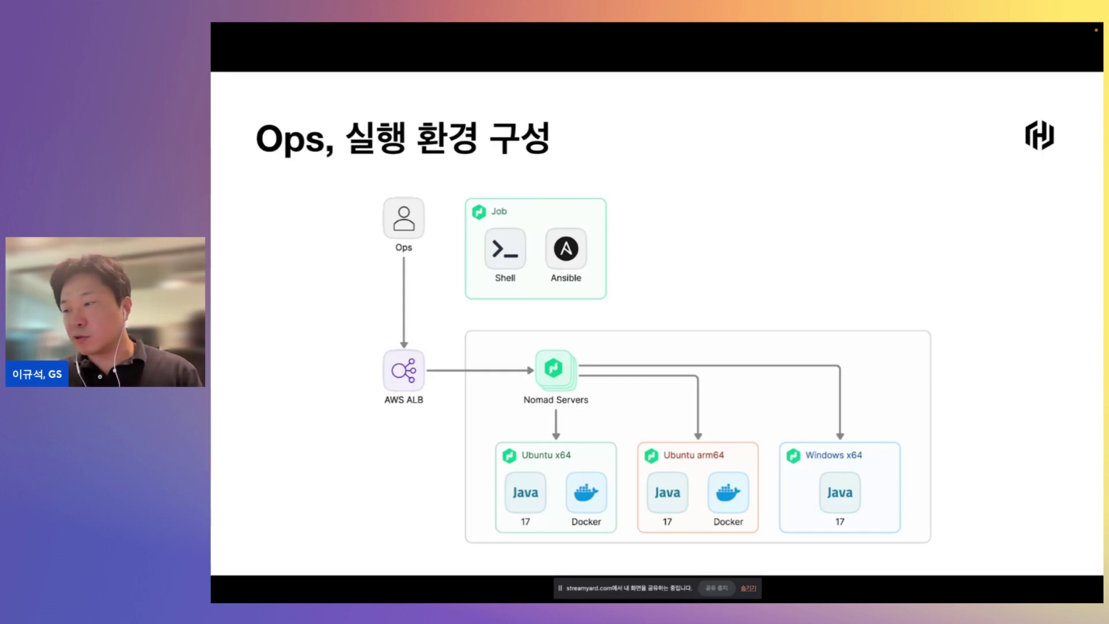
{"action": "left_click", "coordinate": [952, 277]}
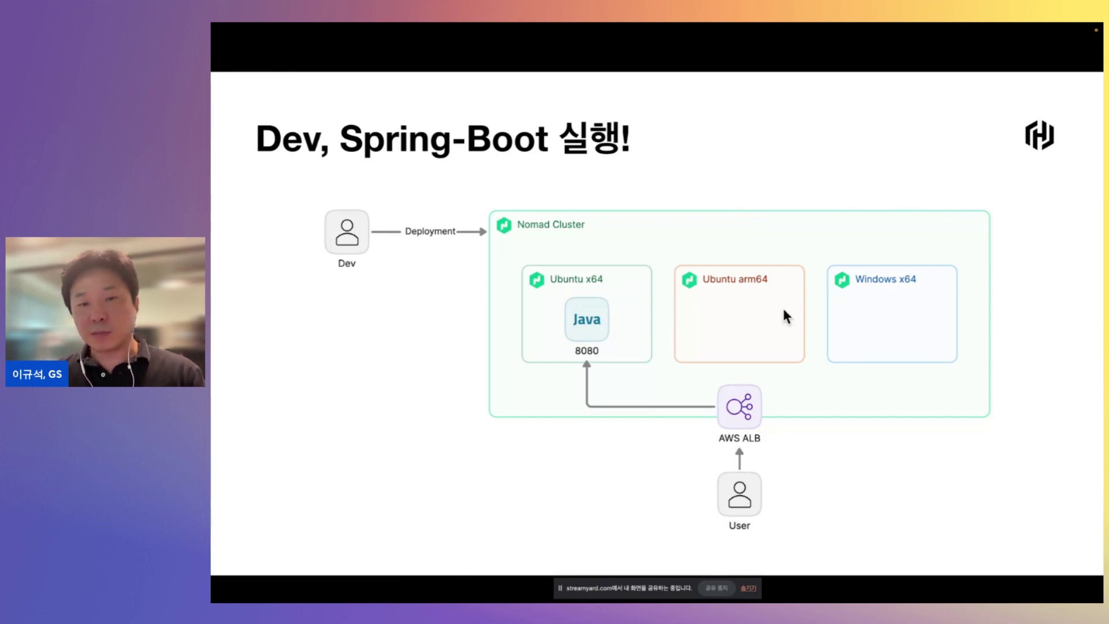
{"action": "key", "text": "ctrl+Right"}
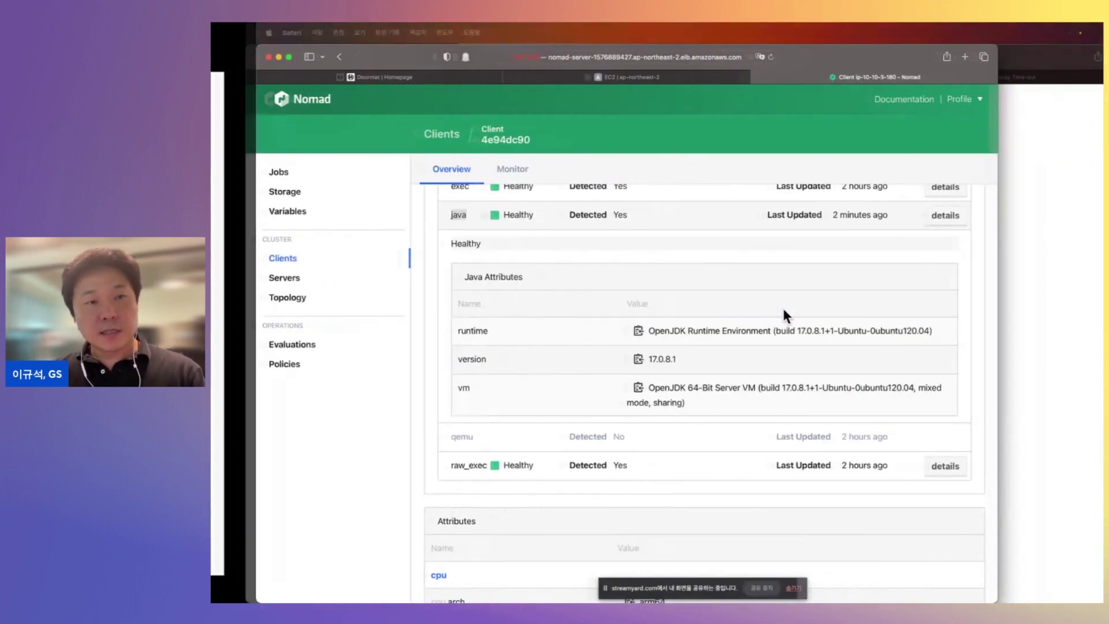
Start a new job from the jobs list, paste the spring-boot-hello definition and review its Java constraint and port settings
{"action": "left_click", "coordinate": [245, 172]}
{"action": "left_click", "coordinate": [916, 177]}
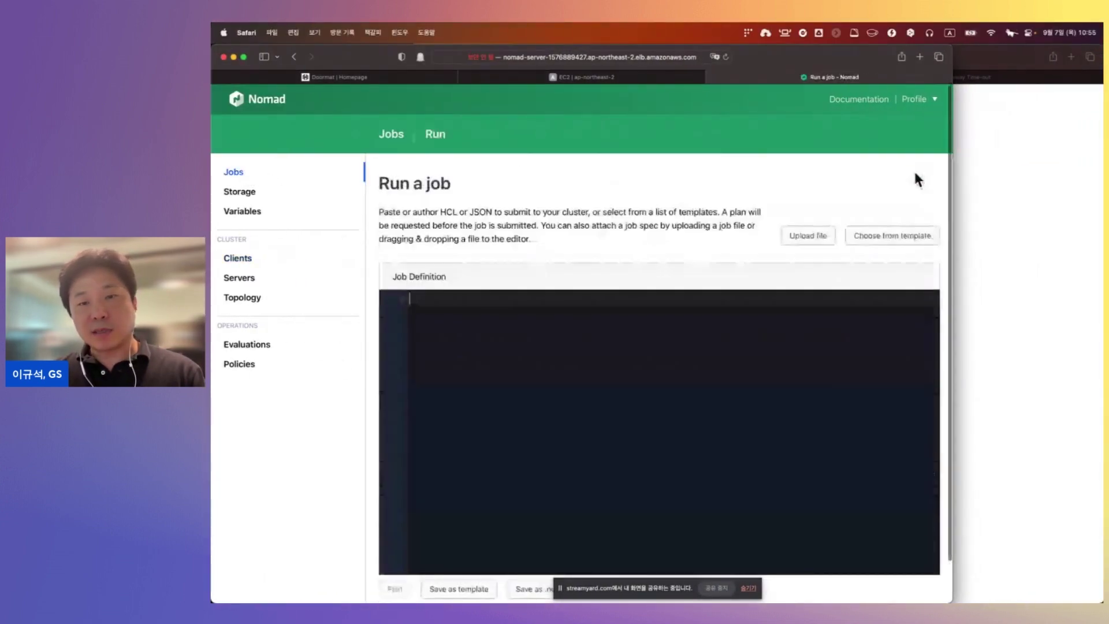
{"action": "left_click", "coordinate": [720, 408]}
{"action": "key", "text": "super+v"}
{"action": "scroll", "coordinate": [718, 404], "scroll_direction": "down", "scroll_amount": 4}
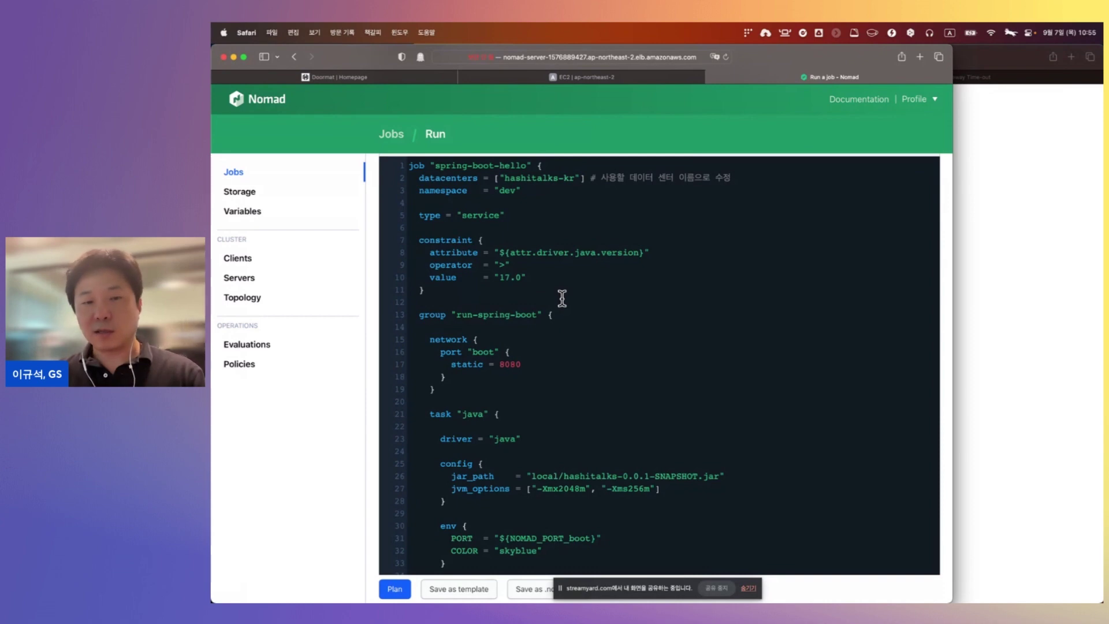
Review the definition's java driver, JVM config, environment variables, artifact source, resources and service health check settings
{"action": "scroll", "coordinate": [563, 298], "scroll_direction": "down", "scroll_amount": 5}
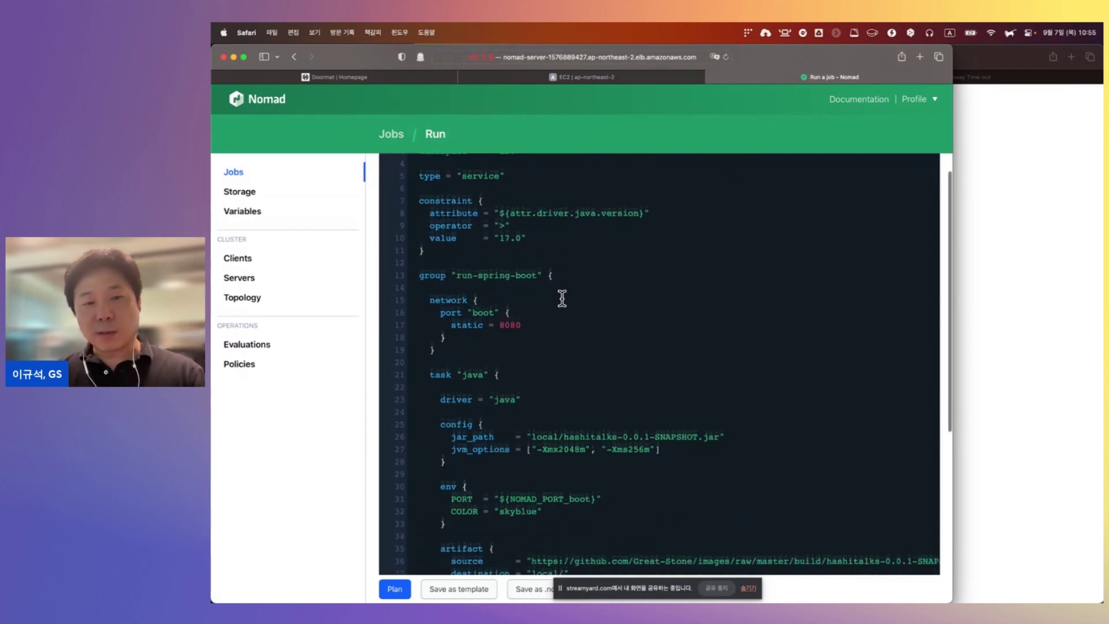
{"action": "left_click_drag", "start_coordinate": [441, 279], "coordinate": [592, 279]}
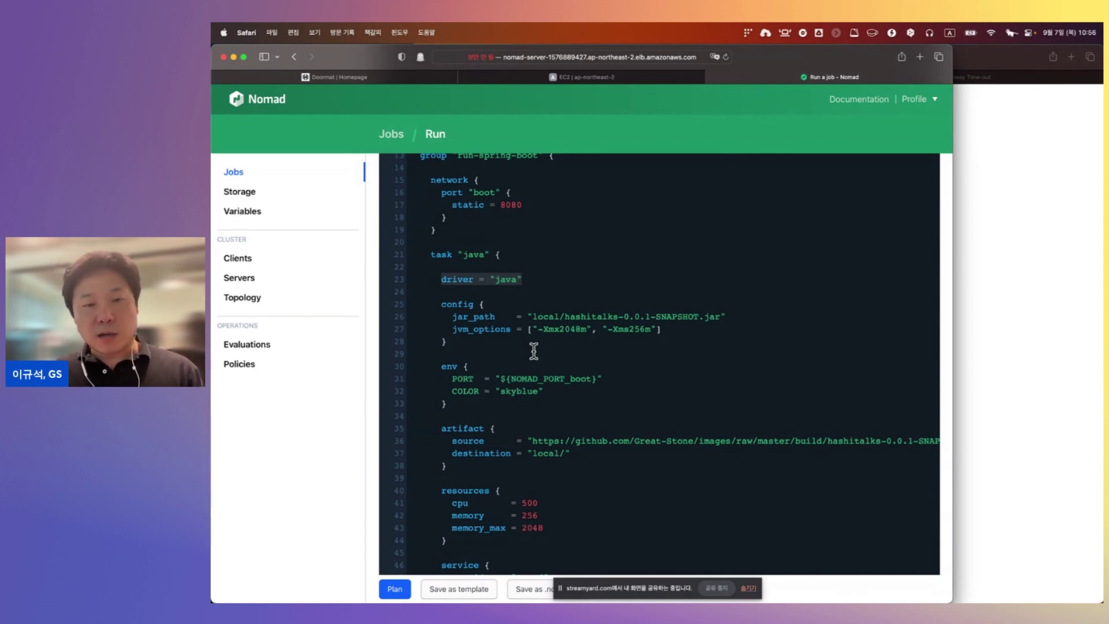
{"action": "scroll", "coordinate": [534, 351], "scroll_direction": "down", "scroll_amount": 3}
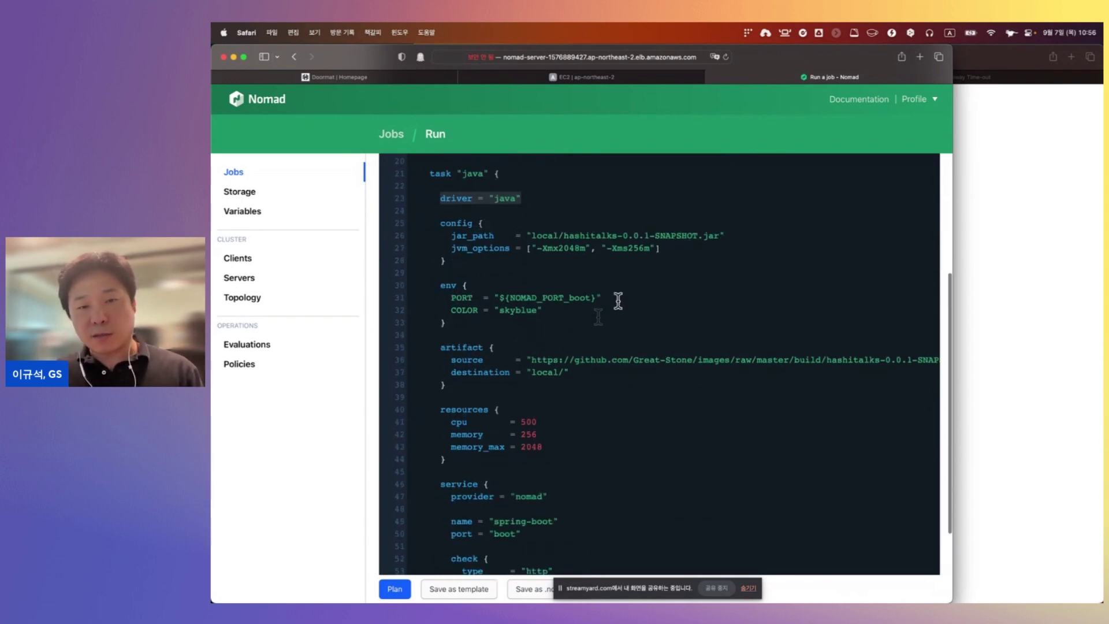
{"action": "left_click_drag", "start_coordinate": [448, 386], "coordinate": [429, 361]}
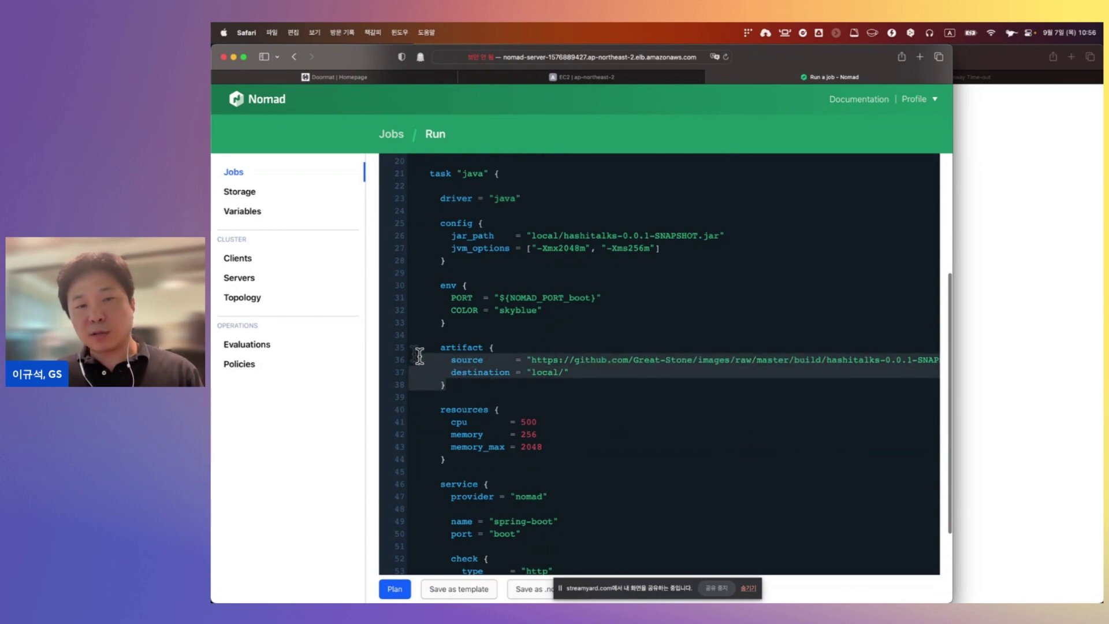
{"action": "scroll", "coordinate": [651, 372], "scroll_direction": "right", "scroll_amount": 2}
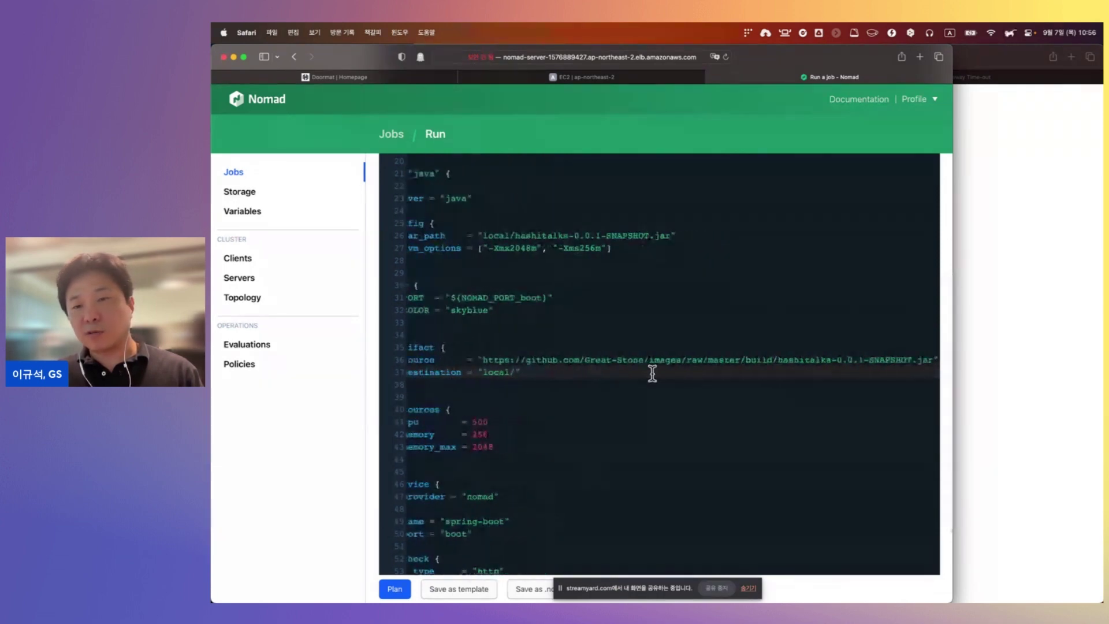
{"action": "scroll", "coordinate": [571, 388], "scroll_direction": "left", "scroll_amount": 2}
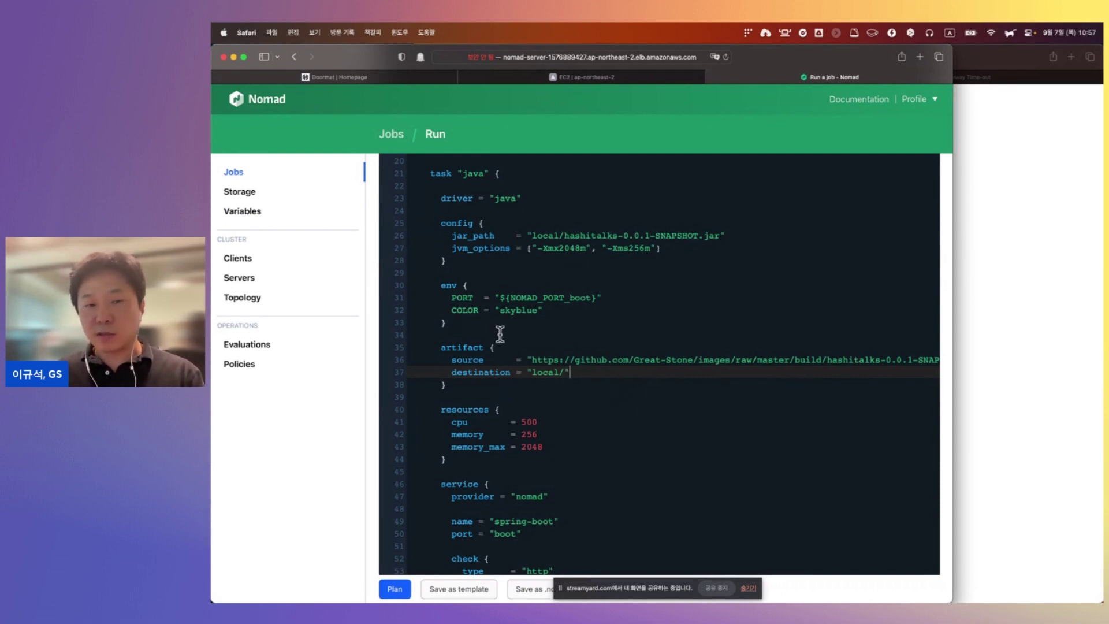
{"action": "scroll", "coordinate": [508, 254], "scroll_direction": "down", "scroll_amount": 5}
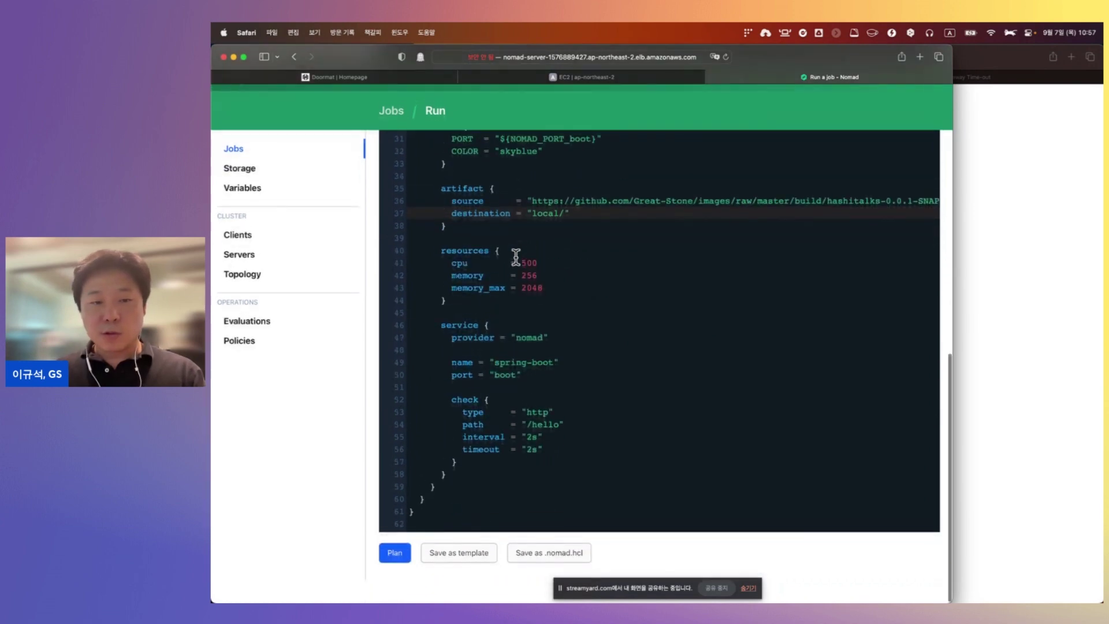
Plan and run the spring-boot-hello job, and check its recent allocations
{"action": "left_click", "coordinate": [394, 572]}
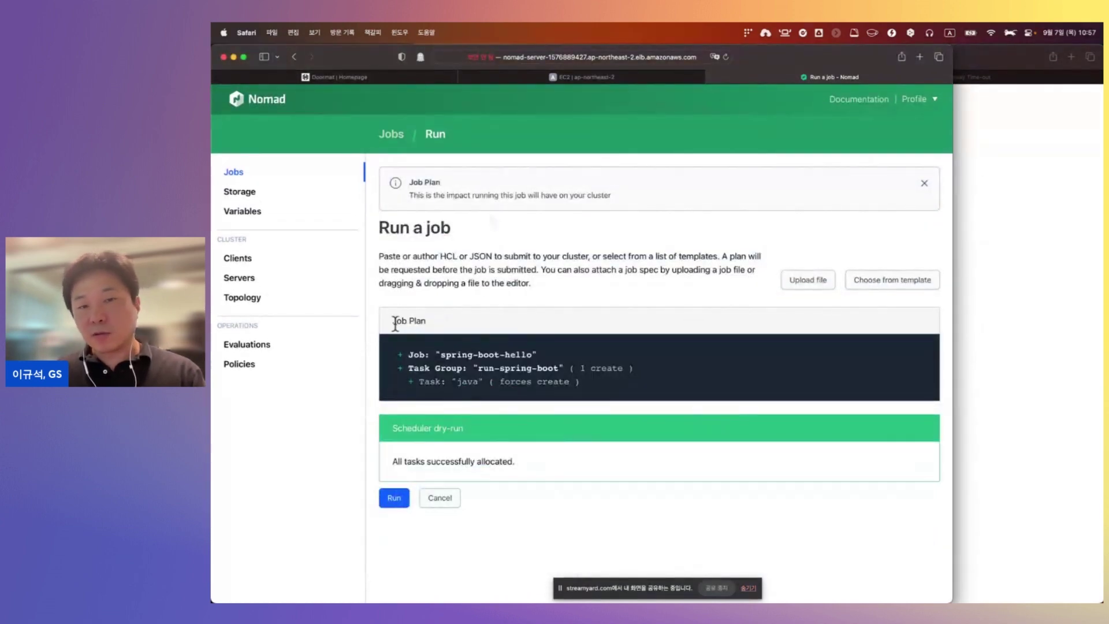
{"action": "left_click", "coordinate": [394, 498]}
{"action": "scroll", "coordinate": [570, 457], "scroll_direction": "down", "scroll_amount": 2}
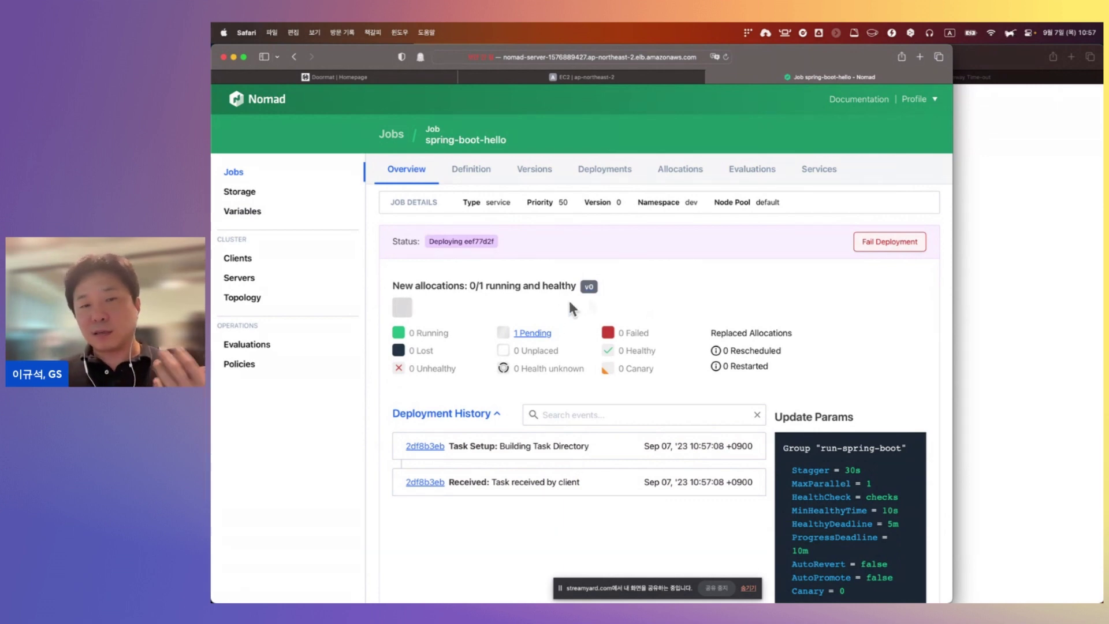
{"action": "scroll", "coordinate": [619, 305], "scroll_direction": "down", "scroll_amount": 5}
{"action": "scroll", "coordinate": [619, 299], "scroll_direction": "down", "scroll_amount": 3}
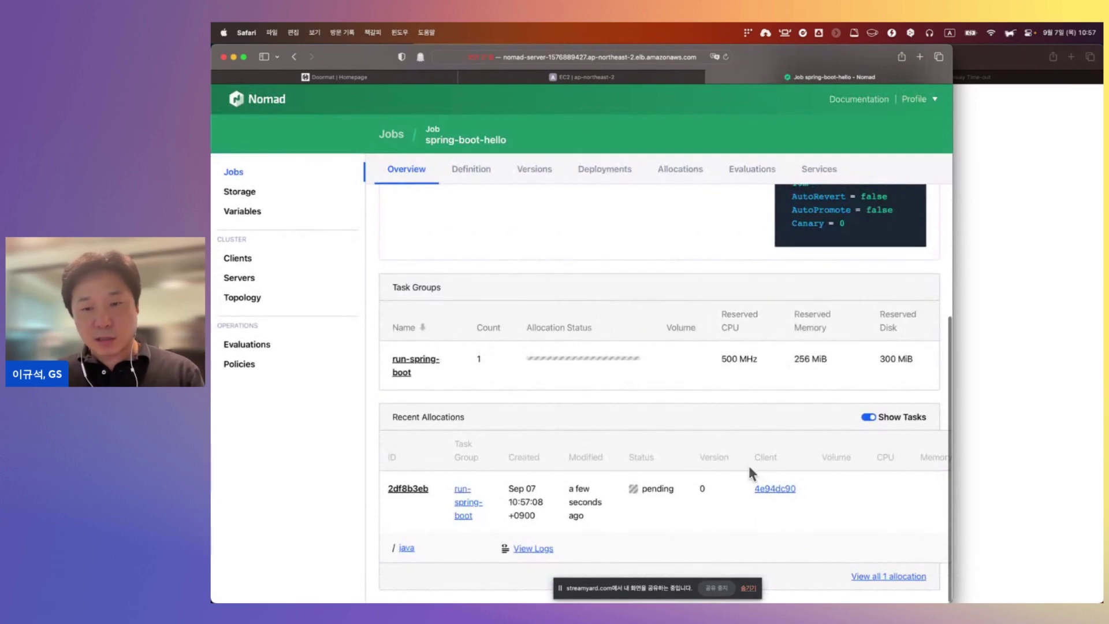
Open the client that hosts the spring-boot-hello allocation and examine its CPU architecture attribute
{"action": "left_click", "coordinate": [777, 490]}
{"action": "scroll", "coordinate": [635, 383], "scroll_direction": "down", "scroll_amount": 5}
{"action": "scroll", "coordinate": [637, 387], "scroll_direction": "up", "scroll_amount": 5}
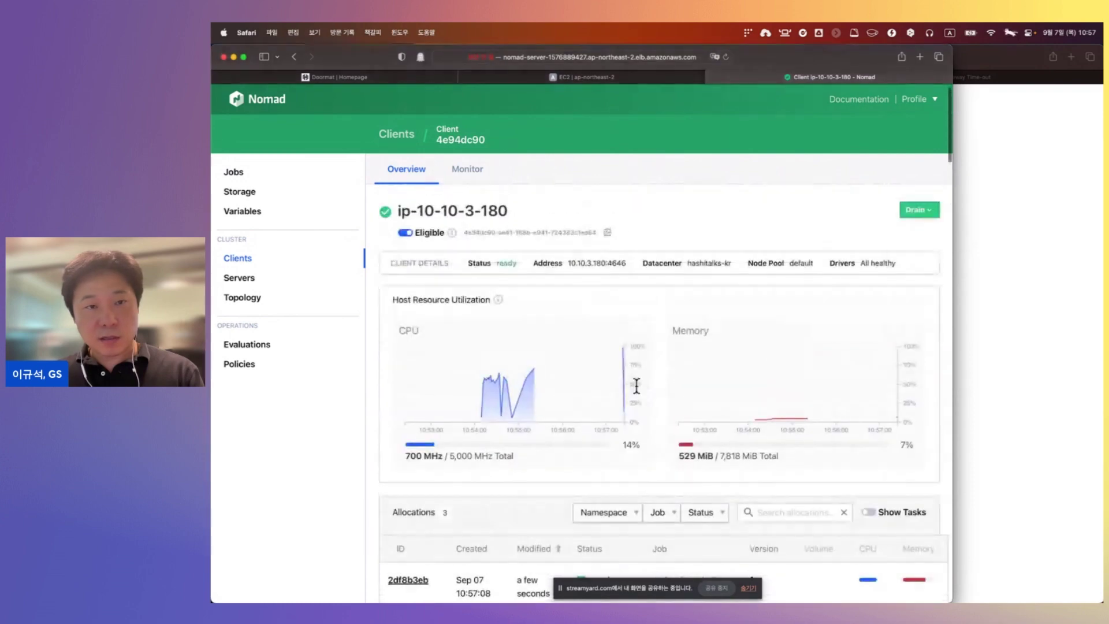
{"action": "scroll", "coordinate": [502, 262], "scroll_direction": "down", "scroll_amount": 15}
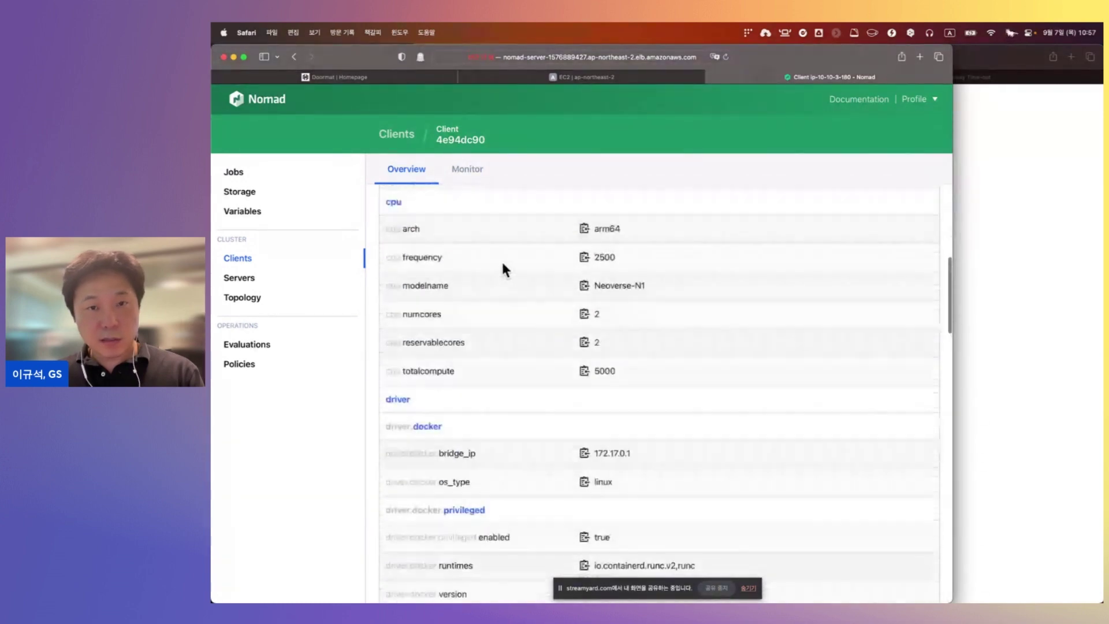
{"action": "left_click_drag", "start_coordinate": [594, 228], "coordinate": [620, 228]}
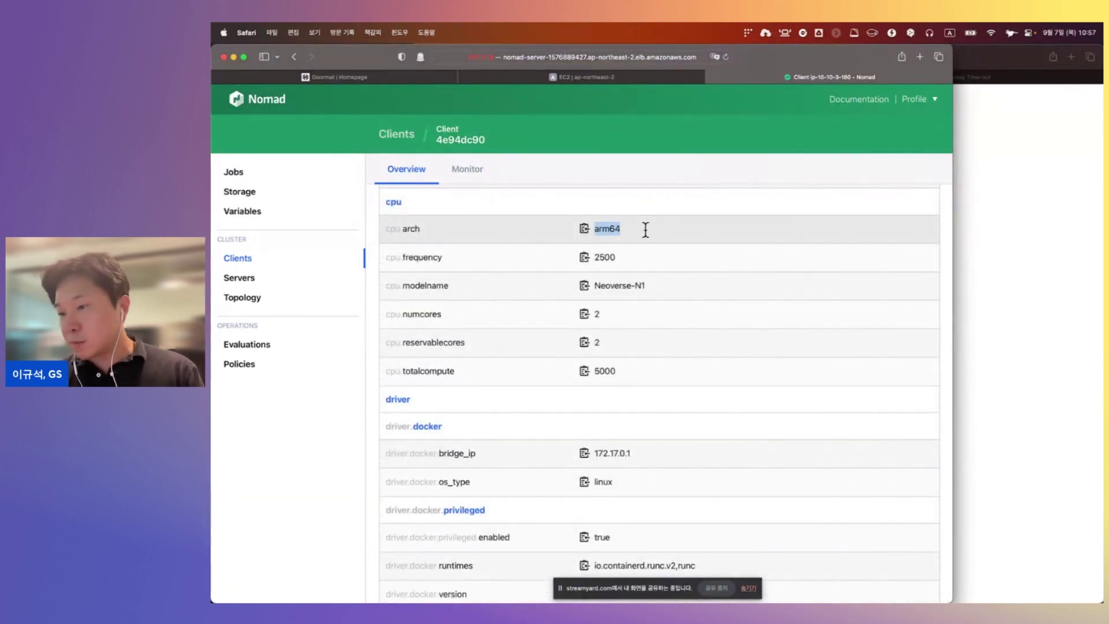
{"action": "scroll", "coordinate": [701, 291], "scroll_direction": "up", "scroll_amount": 15}
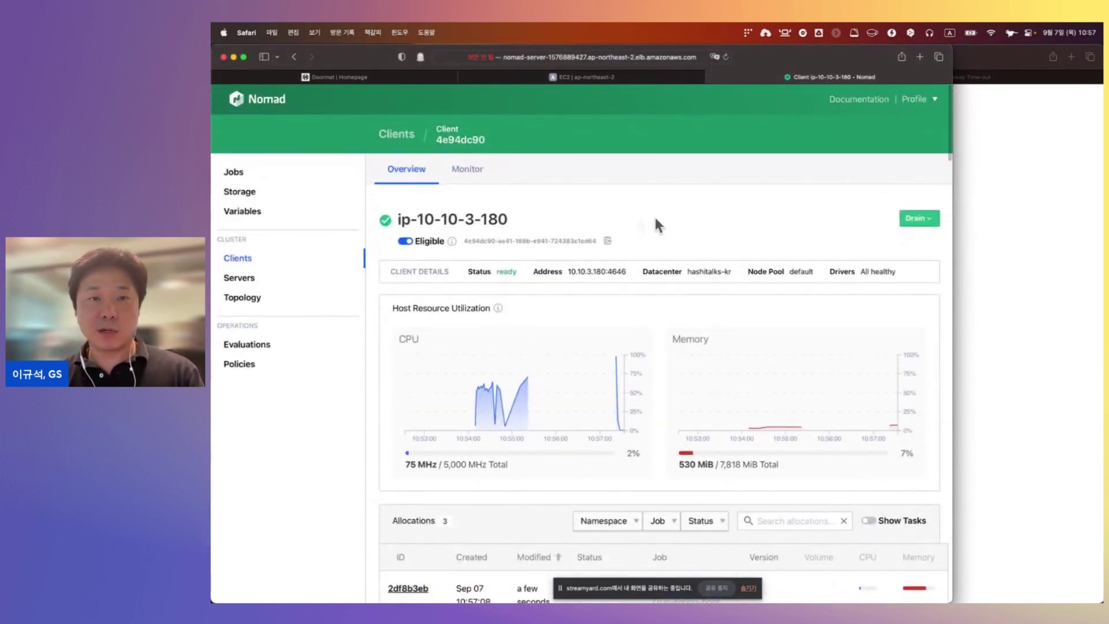
Reload the service's page on port 8080 in the other browser window, and open its /hello path to examine the OS version and architecture
{"action": "left_click", "coordinate": [1020, 202]}
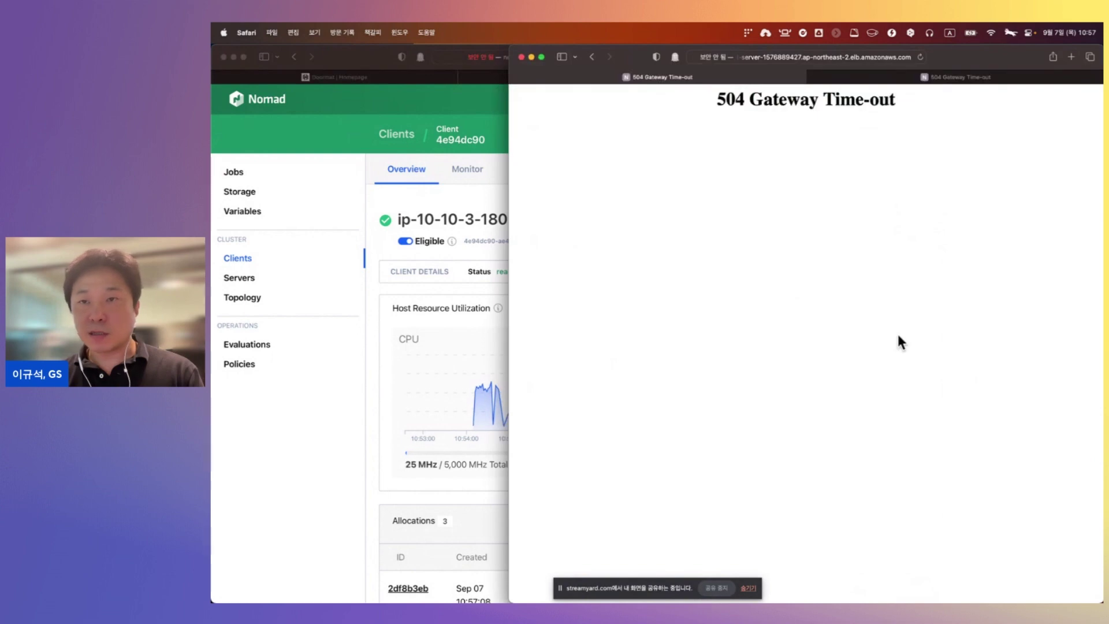
{"action": "key", "text": "cmd+r"}
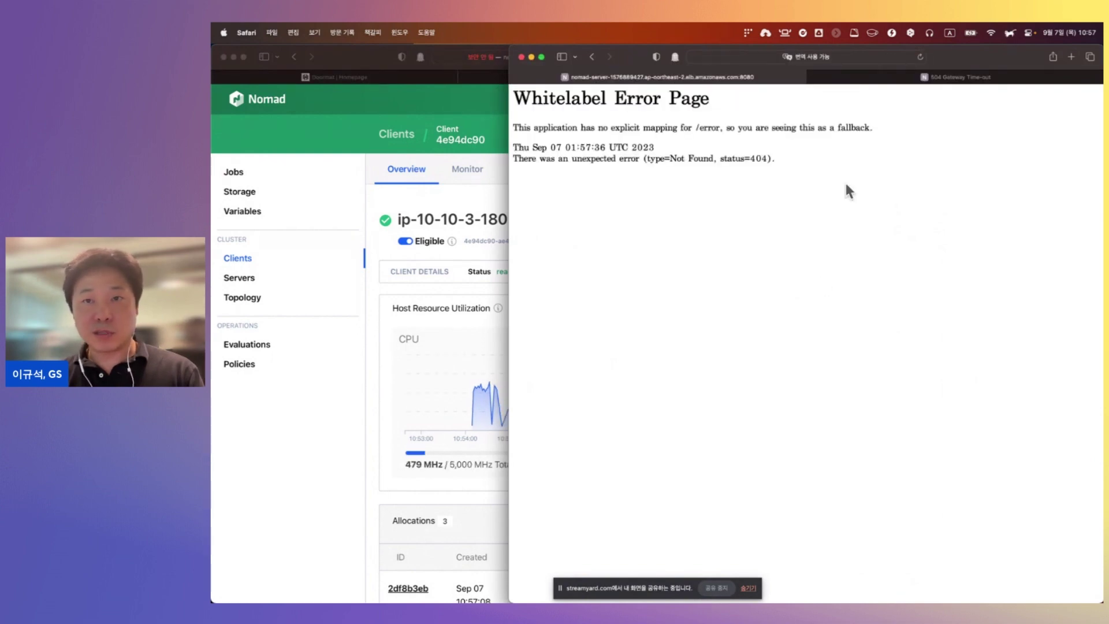
{"action": "left_click", "coordinate": [861, 58]}
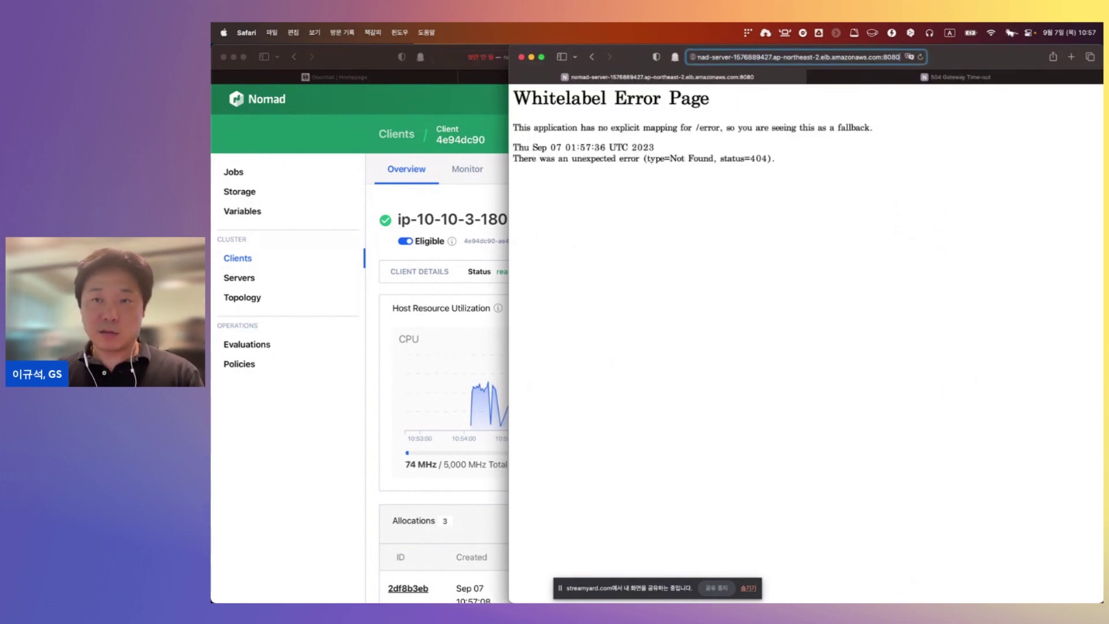
{"action": "type", "text": "/"}
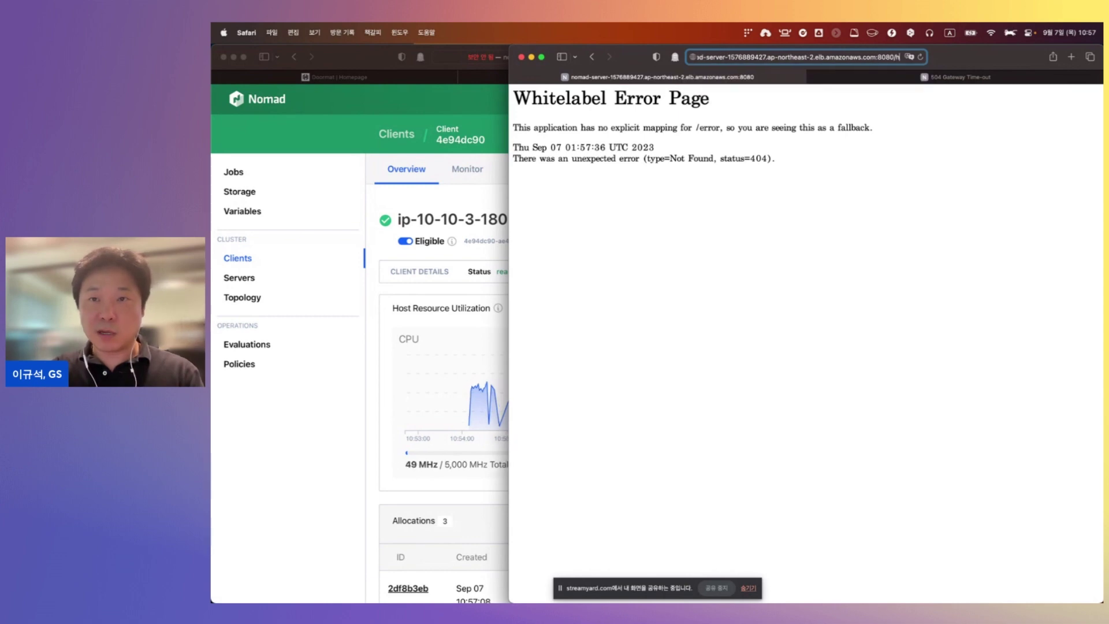
{"action": "type", "text": "hello"}
{"action": "key", "text": "Return"}
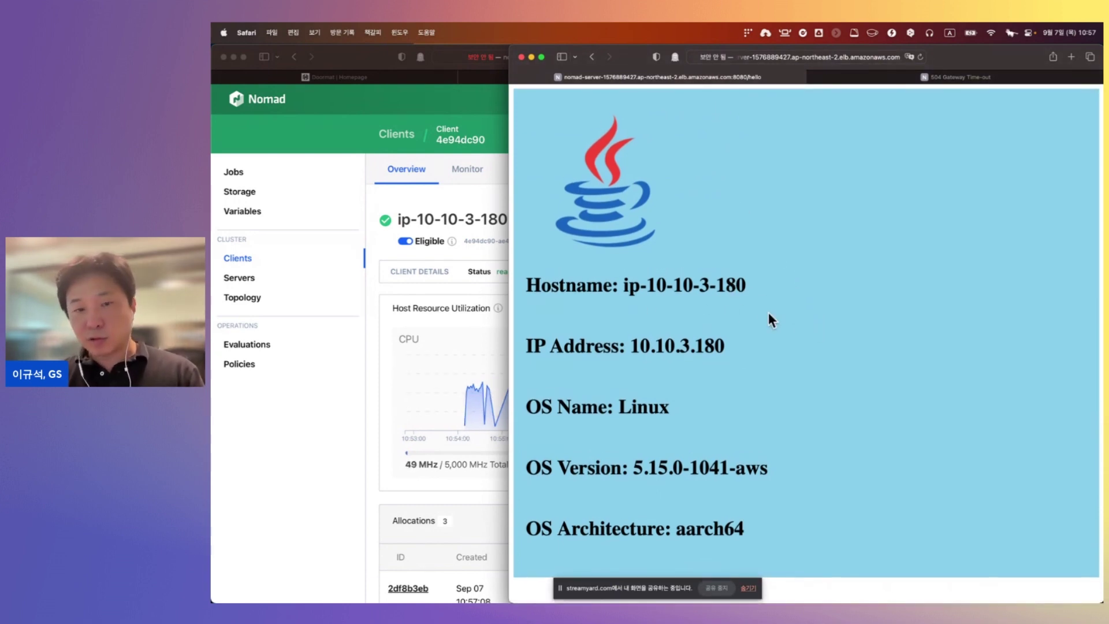
{"action": "left_click_drag", "start_coordinate": [634, 468], "coordinate": [783, 467]}
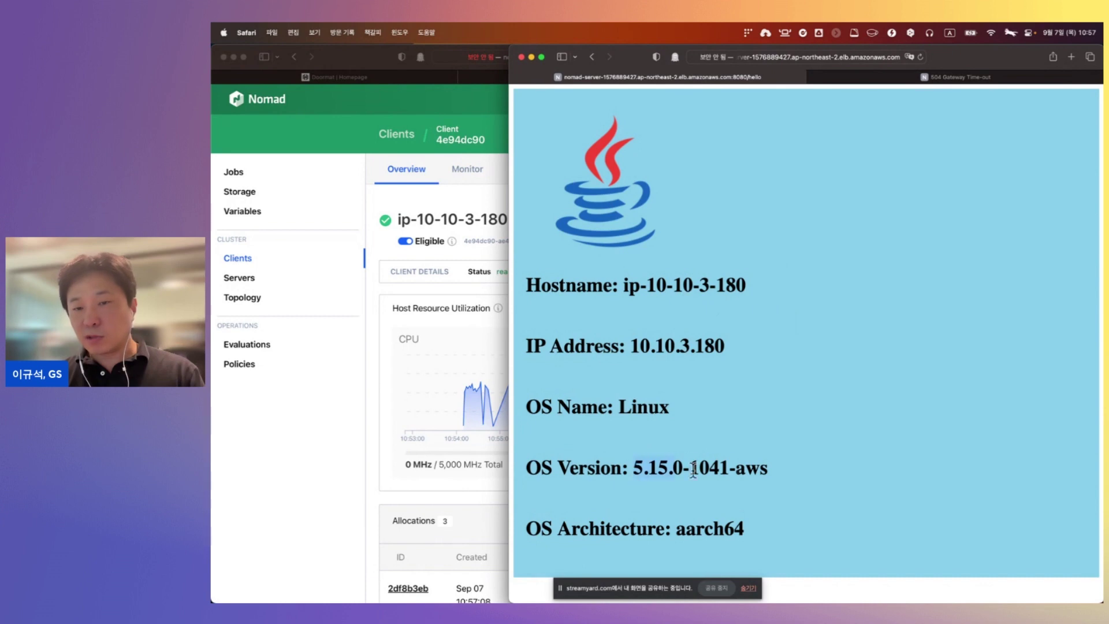
{"action": "left_click_drag", "start_coordinate": [676, 528], "coordinate": [761, 527]}
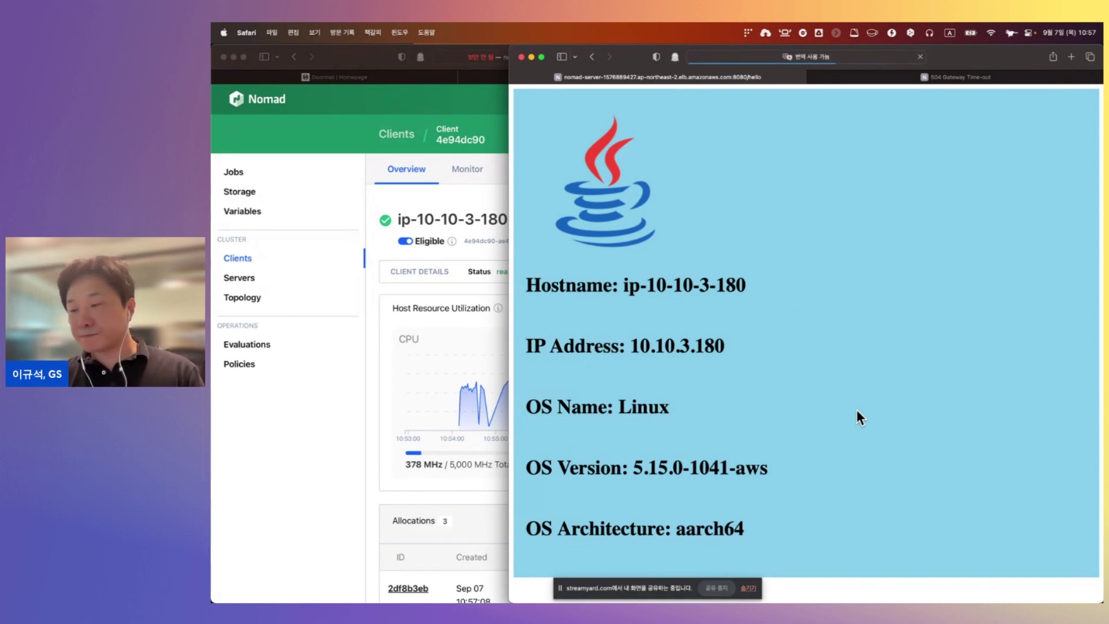
Switch to the presentation and advance from the Spring-Boot deployment diagram to the scale-out slide
{"action": "left_click", "coordinate": [300, 524]}
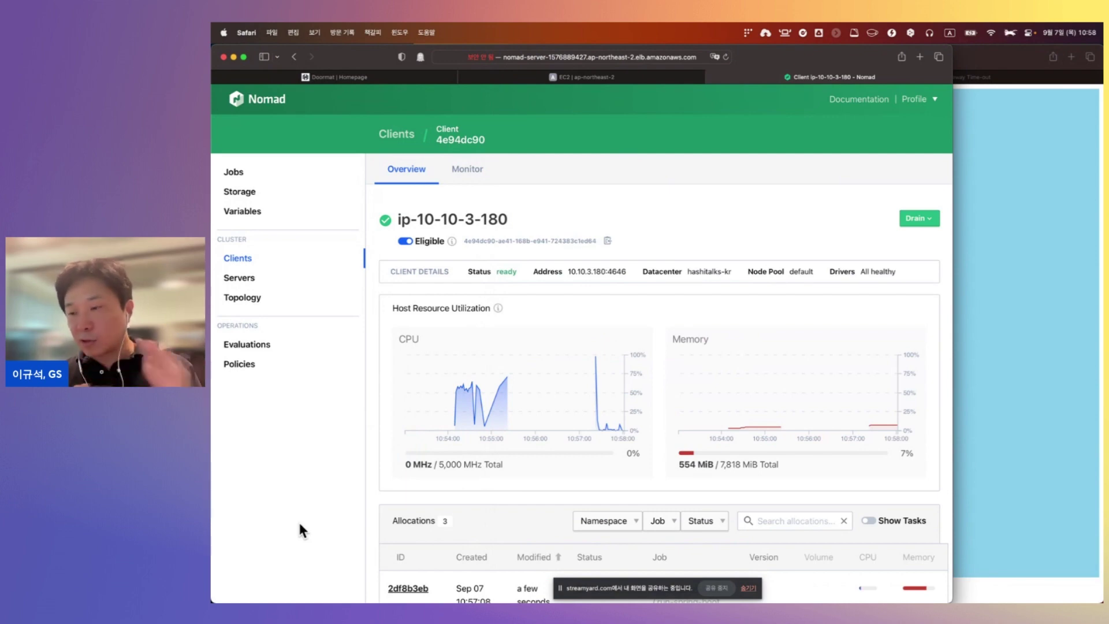
{"action": "key", "text": "ctrl+Left"}
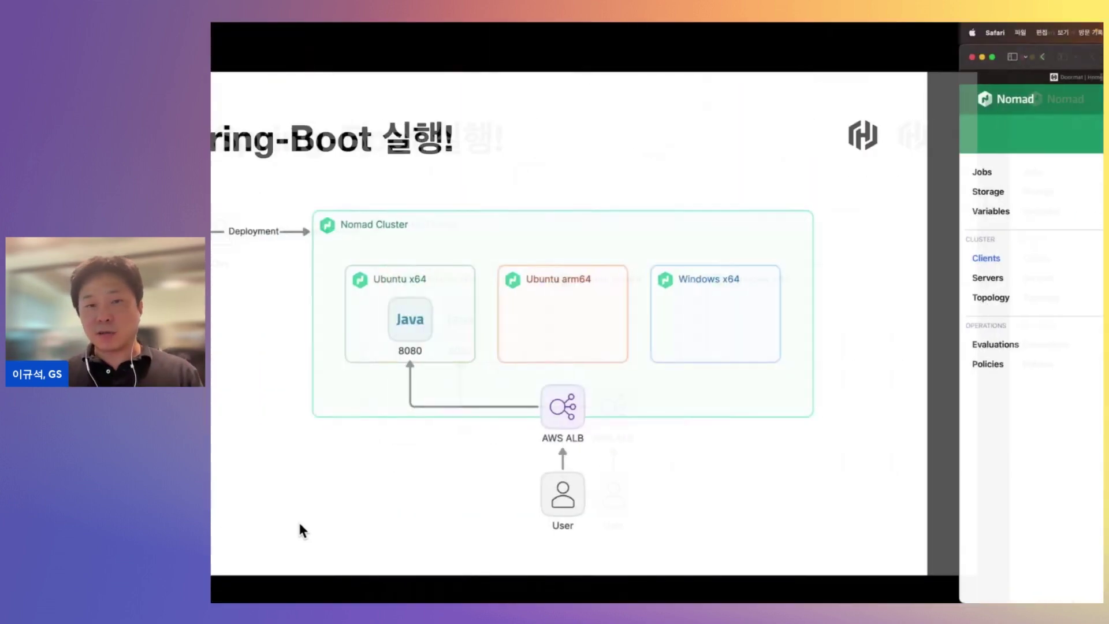
{"action": "key", "text": "Right"}
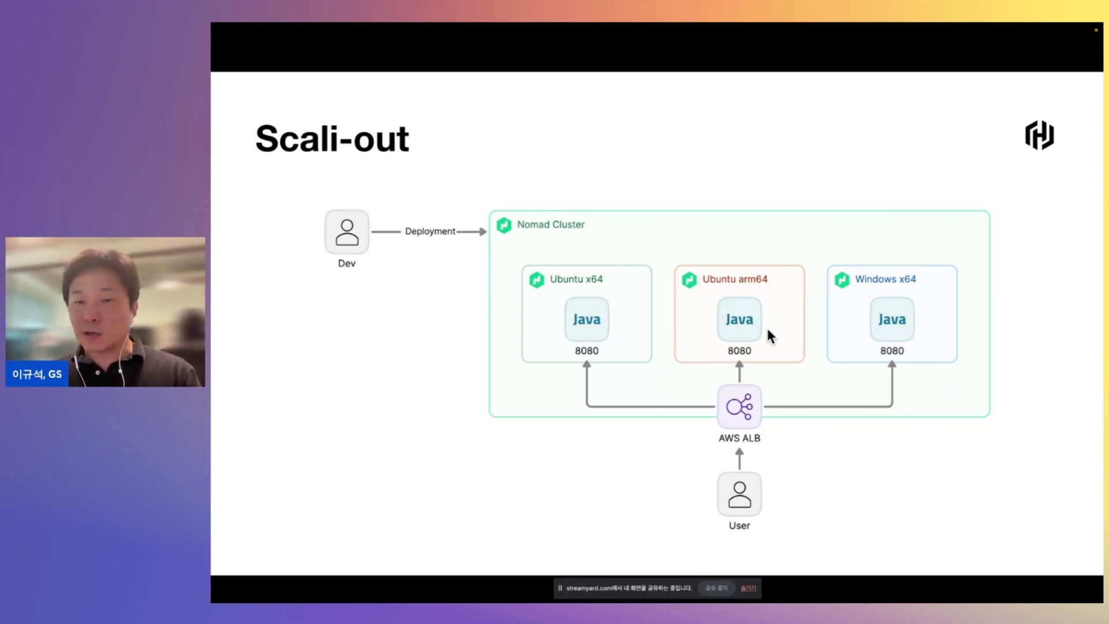
Return to Nomad and start a new job from the jobs list with the pasted, scaling-enabled spring-boot-hello definition
{"action": "key", "text": "ctrl+Right"}
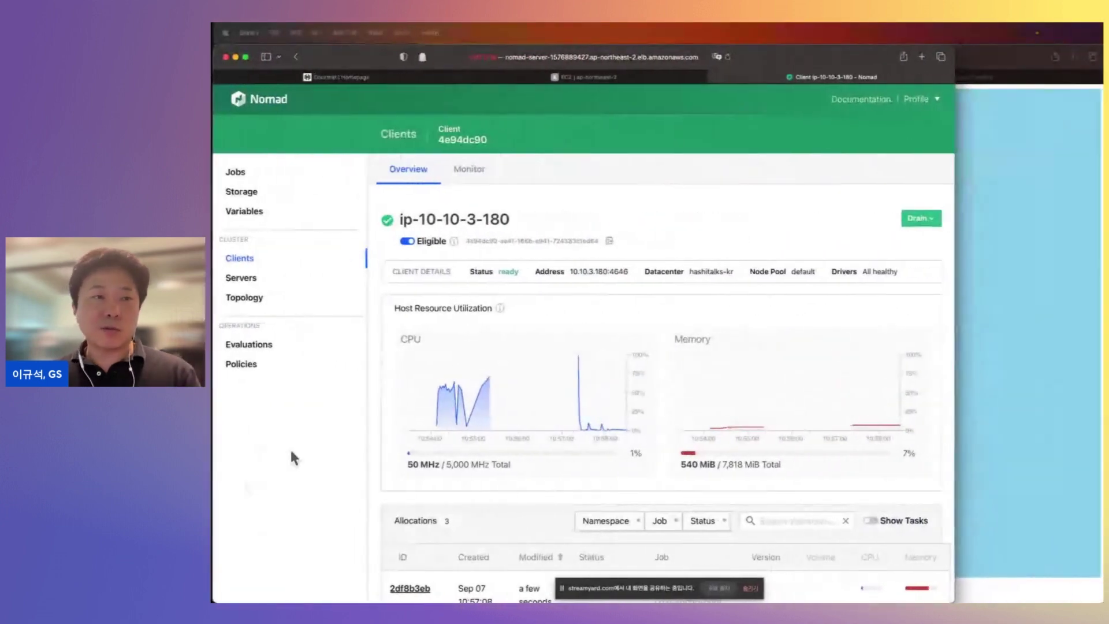
{"action": "left_click", "coordinate": [234, 172]}
{"action": "left_click", "coordinate": [913, 176]}
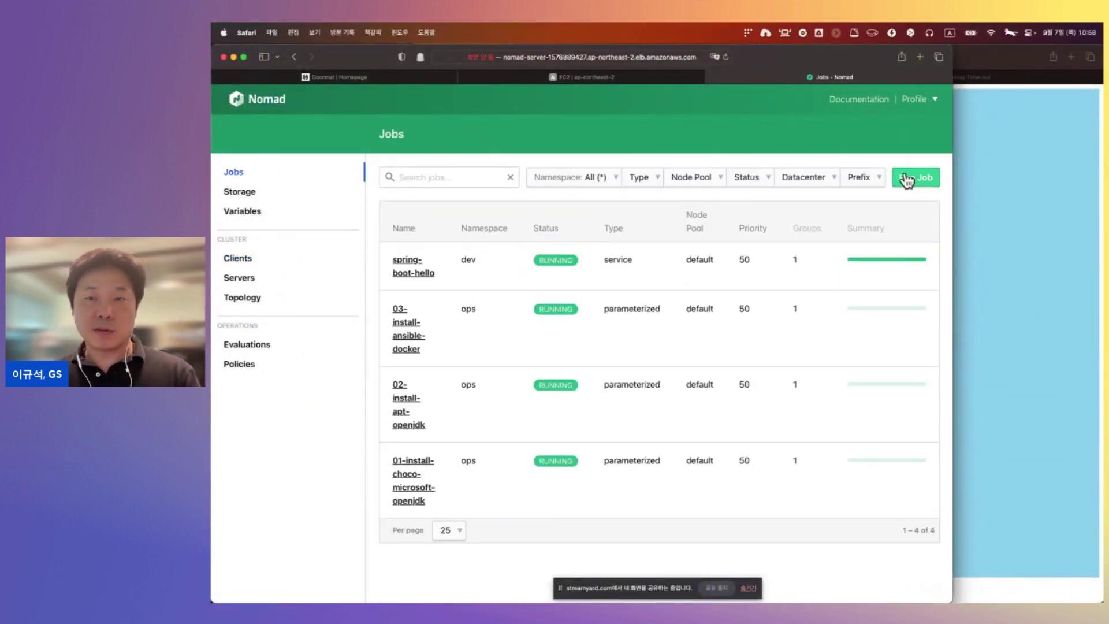
{"action": "key", "text": "super+v"}
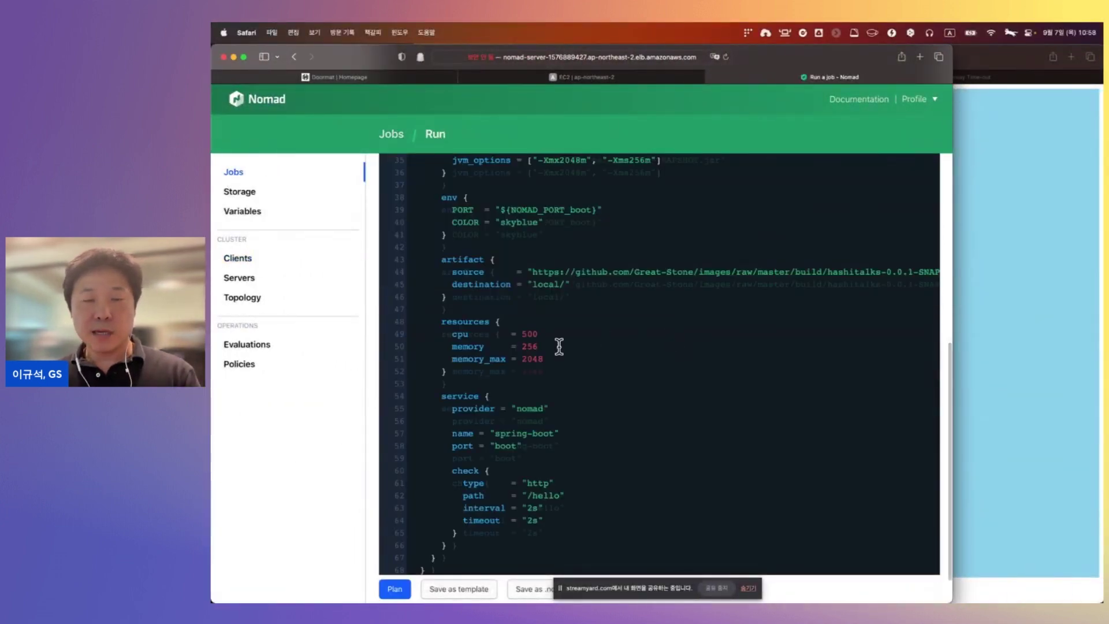
Review the run-spring-boot group's count and its scaling block in the pasted definition
{"action": "scroll", "coordinate": [559, 347], "scroll_direction": "up", "scroll_amount": 3}
{"action": "scroll", "coordinate": [560, 346], "scroll_direction": "up", "scroll_amount": 5}
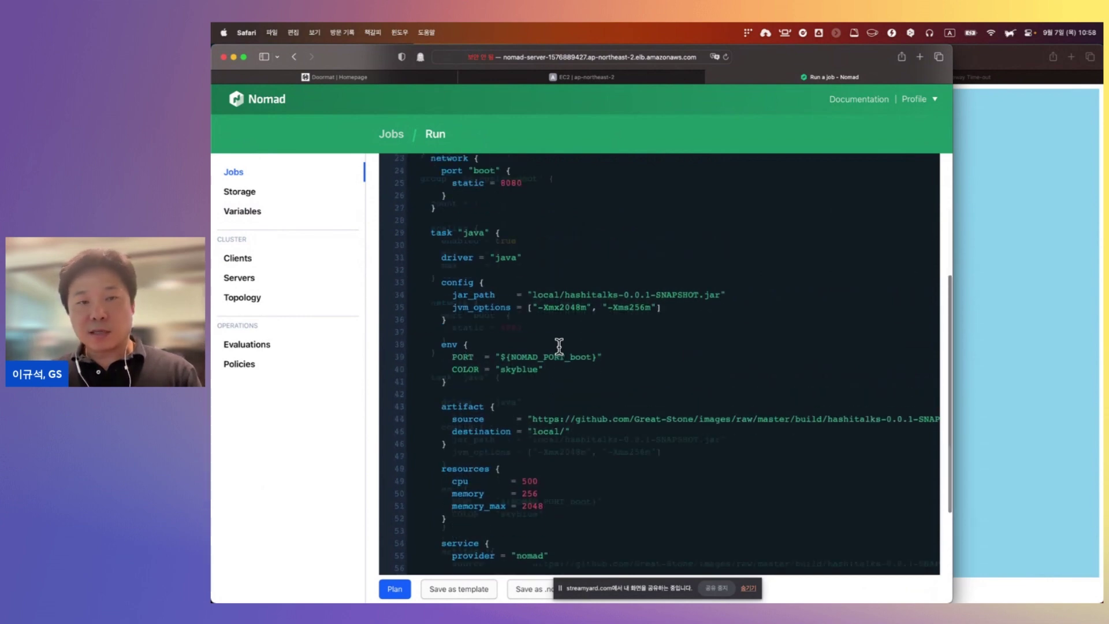
{"action": "left_click_drag", "start_coordinate": [429, 278], "coordinate": [498, 280]}
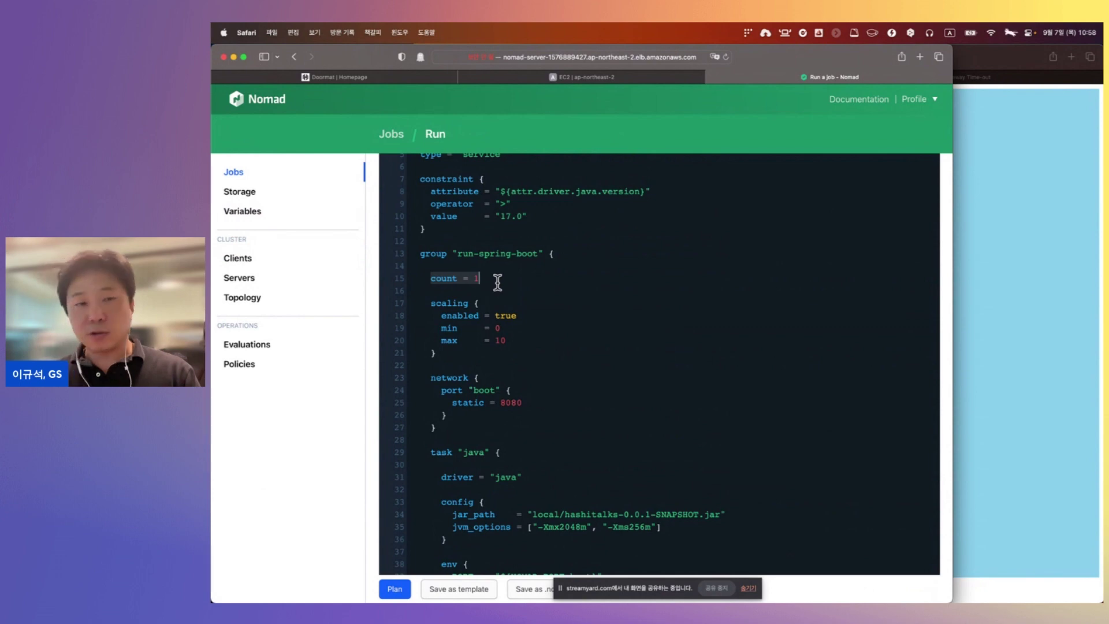
{"action": "left_click_drag", "start_coordinate": [448, 355], "coordinate": [404, 311]}
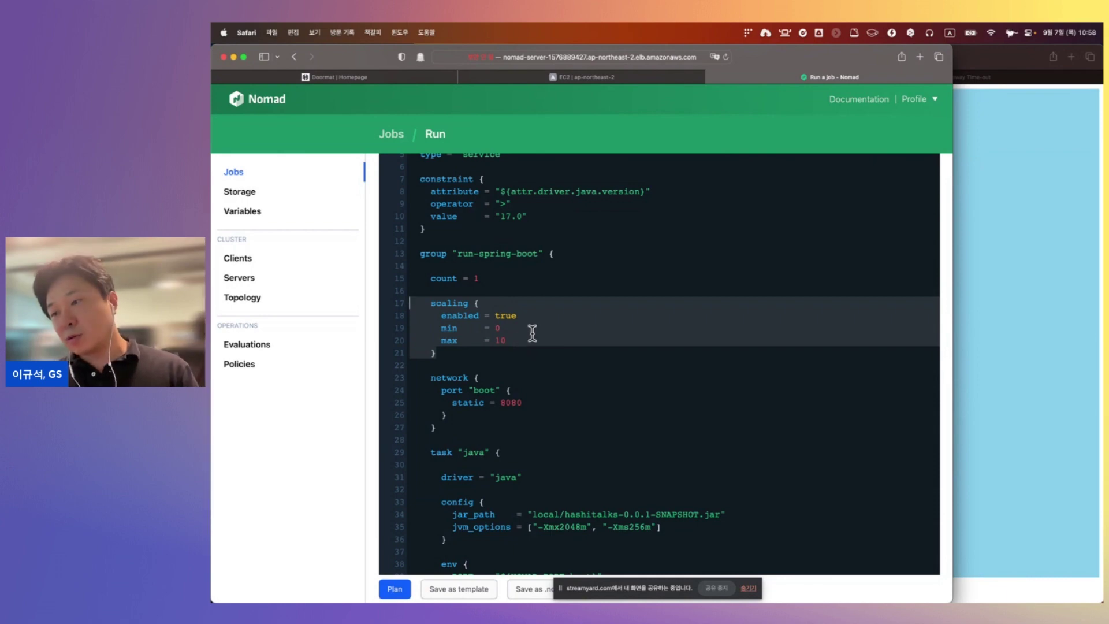
{"action": "left_click", "coordinate": [560, 427]}
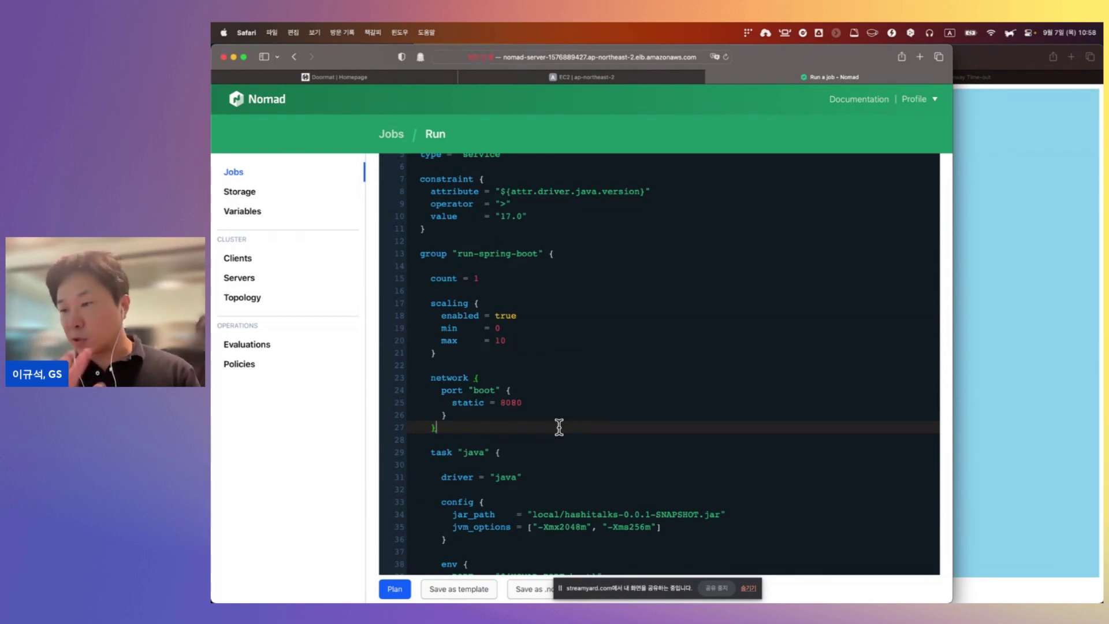
Plan and run the updated spring-boot-hello job
{"action": "scroll", "coordinate": [559, 427], "scroll_direction": "down", "scroll_amount": 10}
{"action": "left_click", "coordinate": [391, 576]}
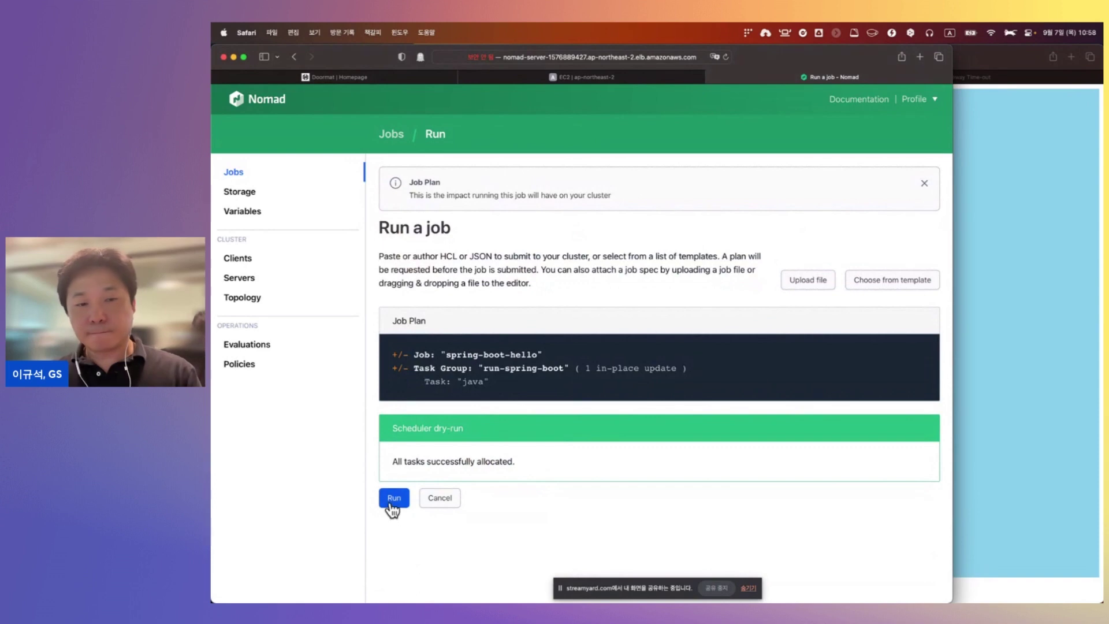
{"action": "left_click", "coordinate": [393, 500]}
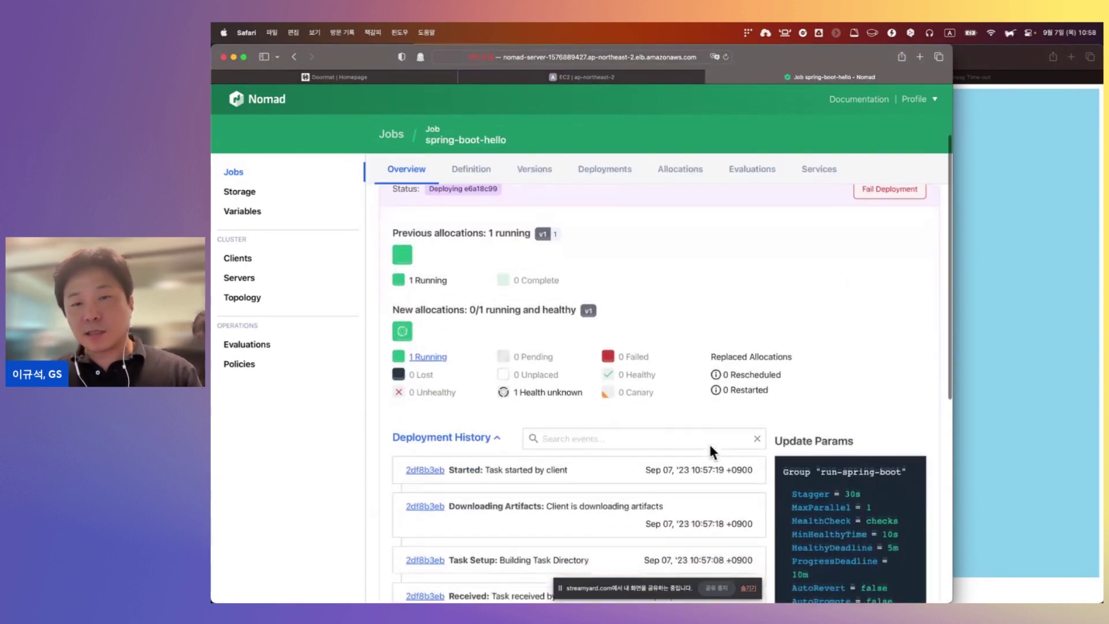
Scale the run-spring-boot task group to a count of 5
{"action": "scroll", "coordinate": [714, 323], "scroll_direction": "down", "scroll_amount": 7}
{"action": "scroll", "coordinate": [714, 321], "scroll_direction": "down", "scroll_amount": 1}
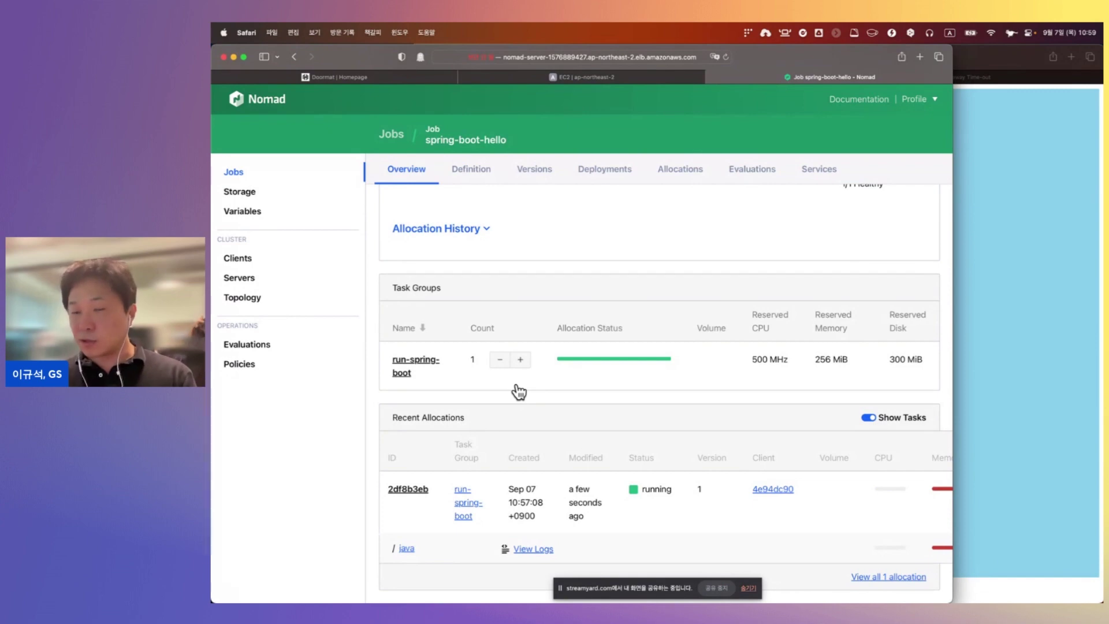
{"action": "left_click", "coordinate": [521, 361]}
{"action": "left_click", "coordinate": [521, 360]}
{"action": "left_click", "coordinate": [521, 361]}
{"action": "left_click", "coordinate": [522, 361]}
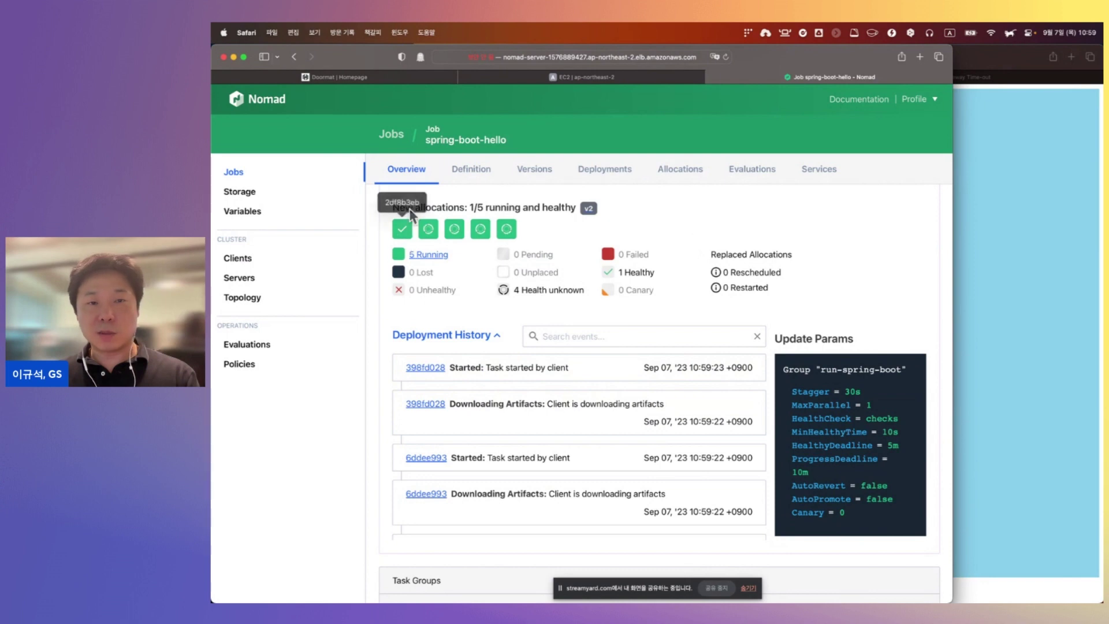
Review the spring-boot-hello deployment progress and the clients hosting its recent allocations
{"action": "scroll", "coordinate": [685, 309], "scroll_direction": "down", "scroll_amount": 1}
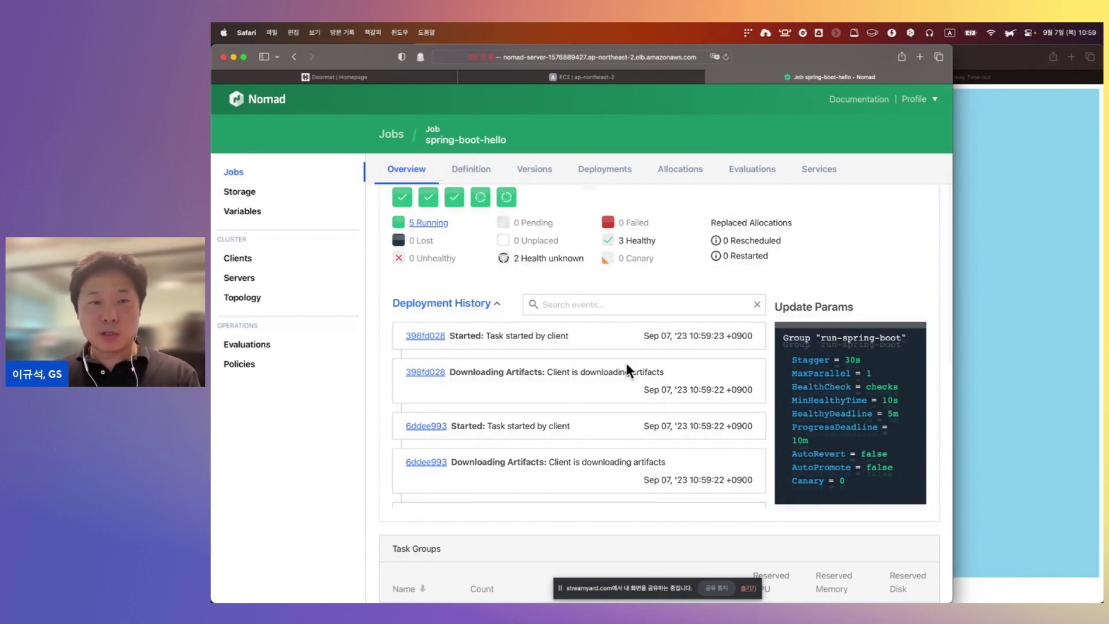
{"action": "scroll", "coordinate": [626, 363], "scroll_direction": "down", "scroll_amount": 10}
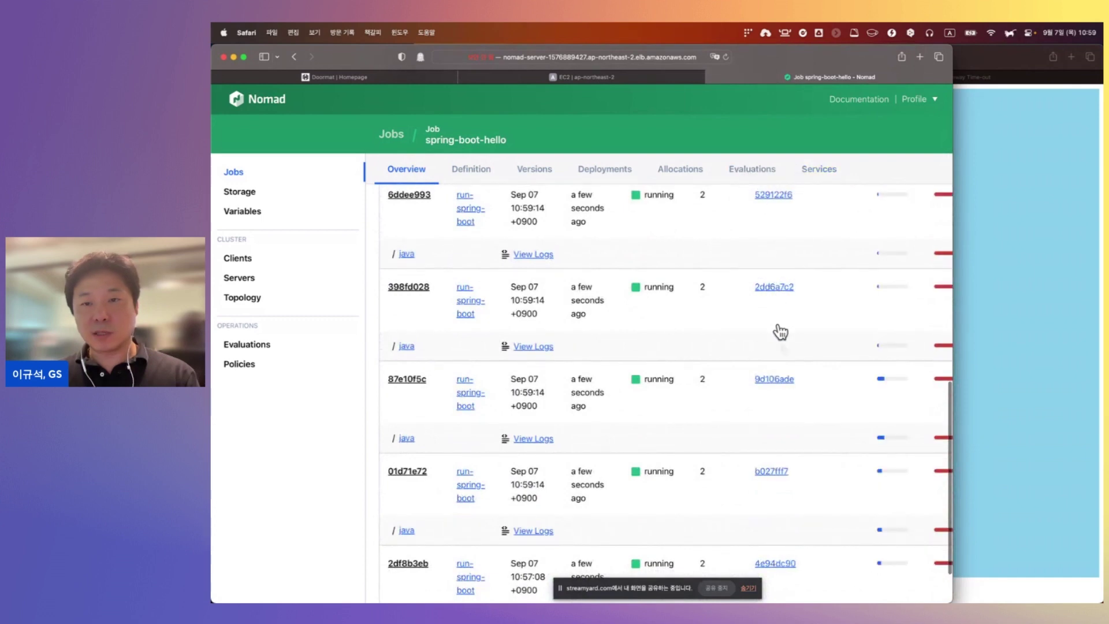
{"action": "scroll", "coordinate": [773, 347], "scroll_direction": "down", "scroll_amount": 2}
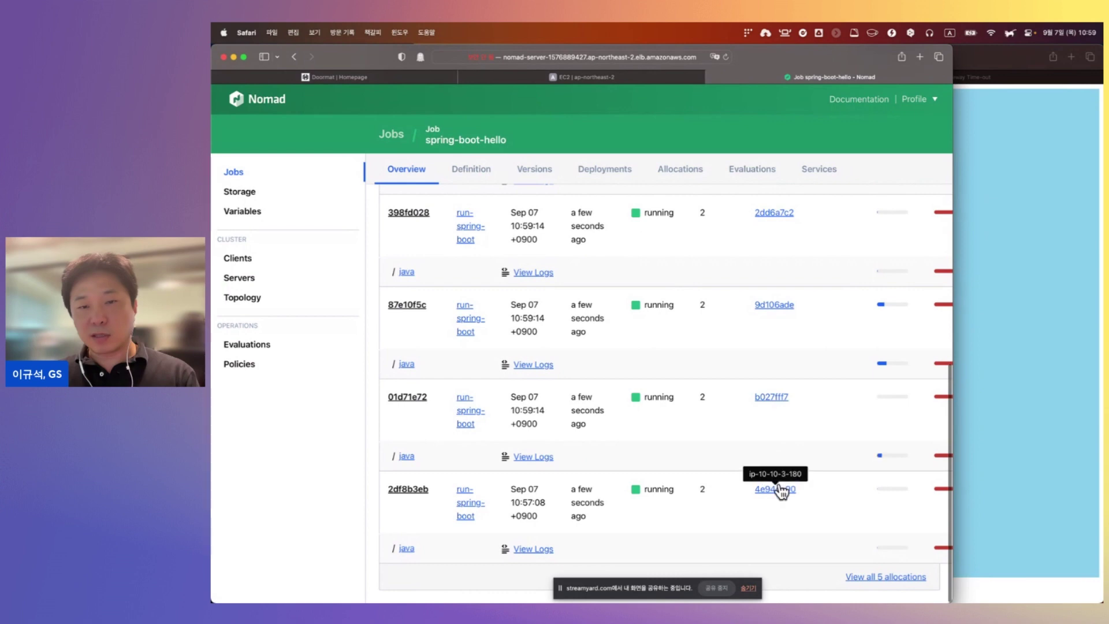
{"action": "scroll", "coordinate": [772, 497], "scroll_direction": "up", "scroll_amount": 5}
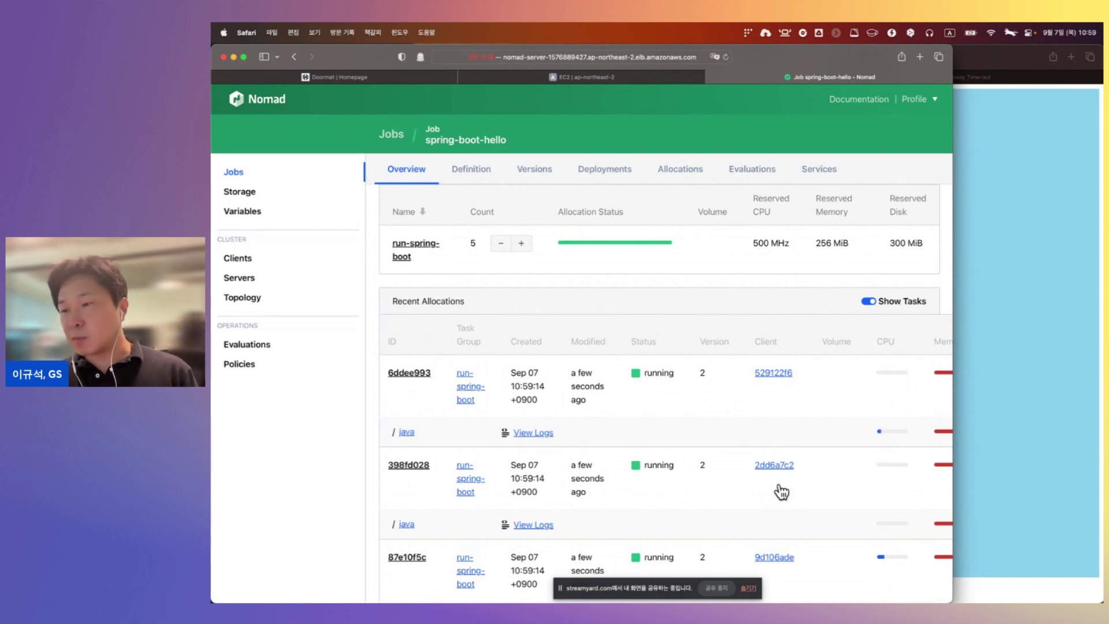
{"action": "scroll", "coordinate": [679, 368], "scroll_direction": "up", "scroll_amount": 5}
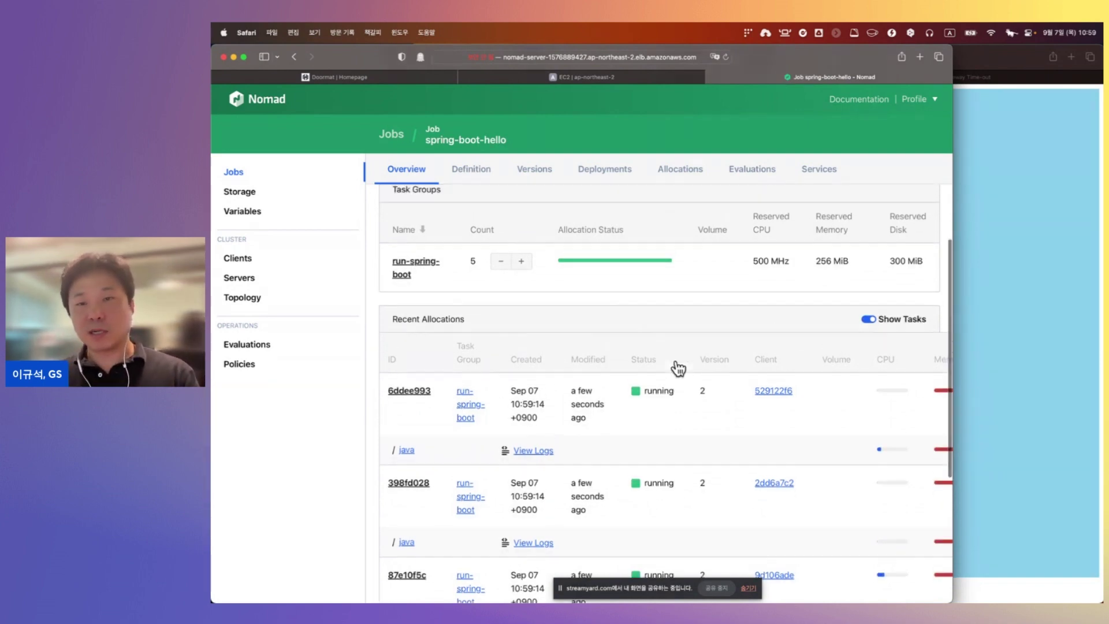
Switch to the browser window with the service's /hello page and reload it several times to compare the responding hosts
{"action": "left_click", "coordinate": [1038, 266]}
{"action": "key", "text": "super+r"}
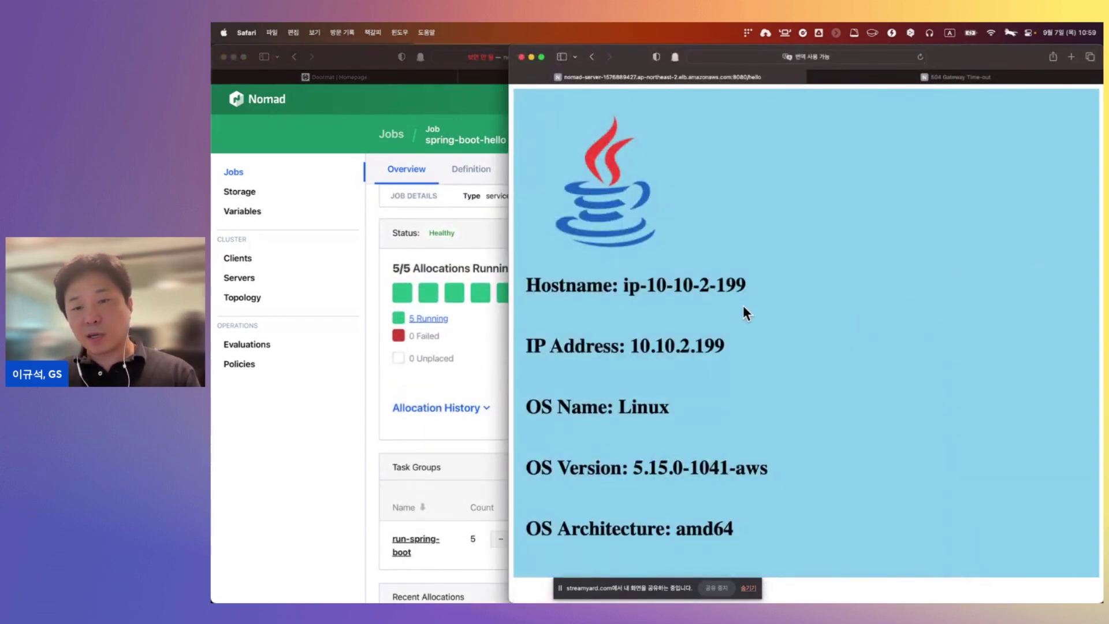
{"action": "key", "text": "super+r"}
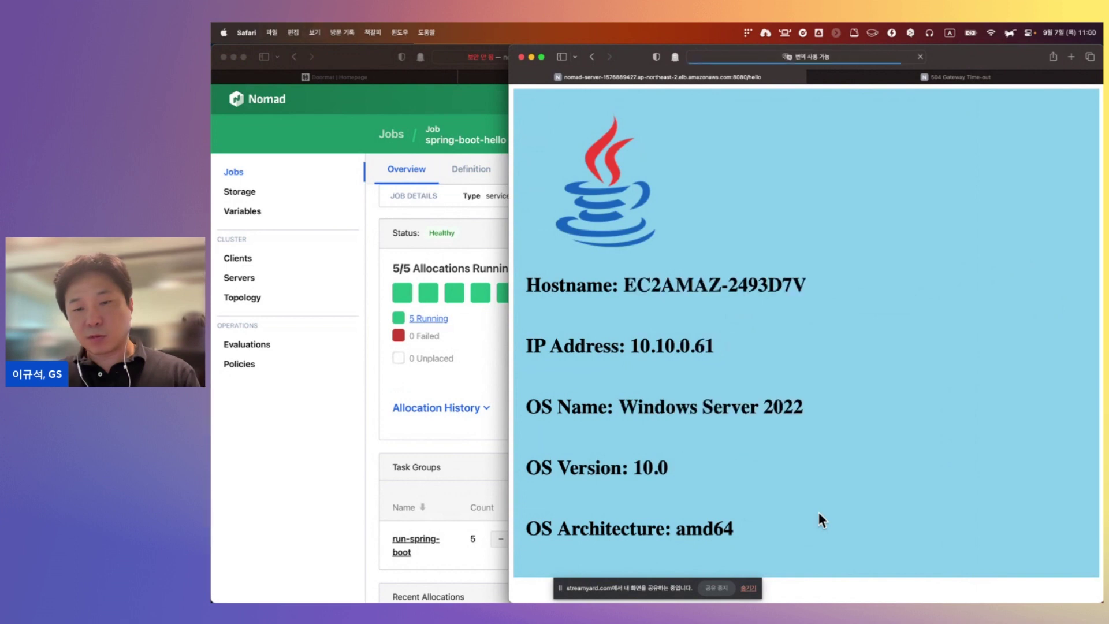
{"action": "key", "text": "super+r"}
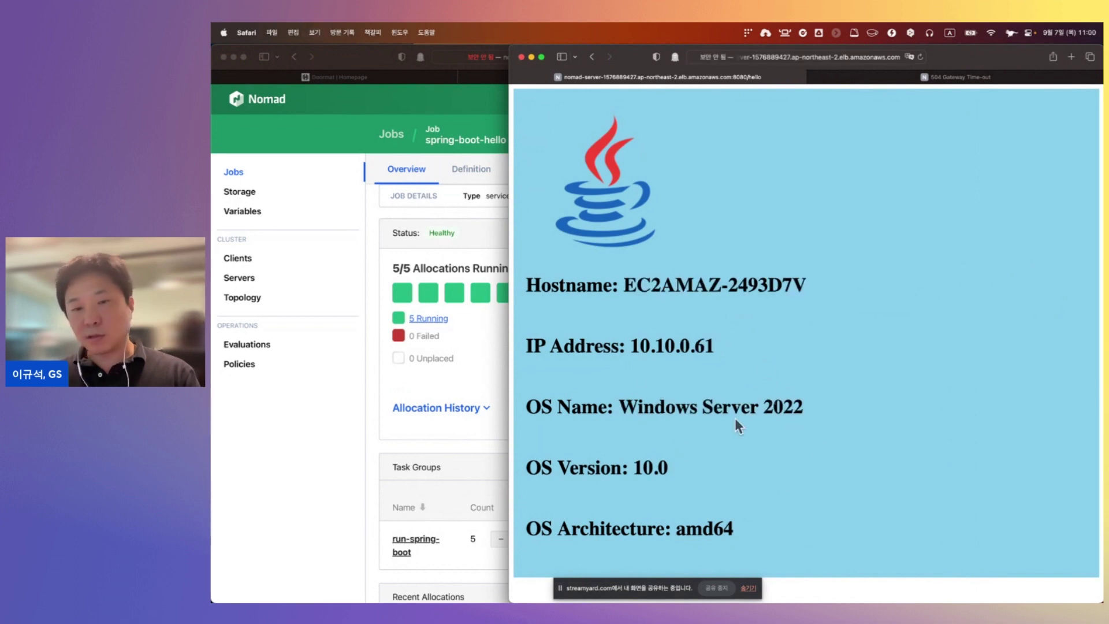
{"action": "key", "text": "super+r"}
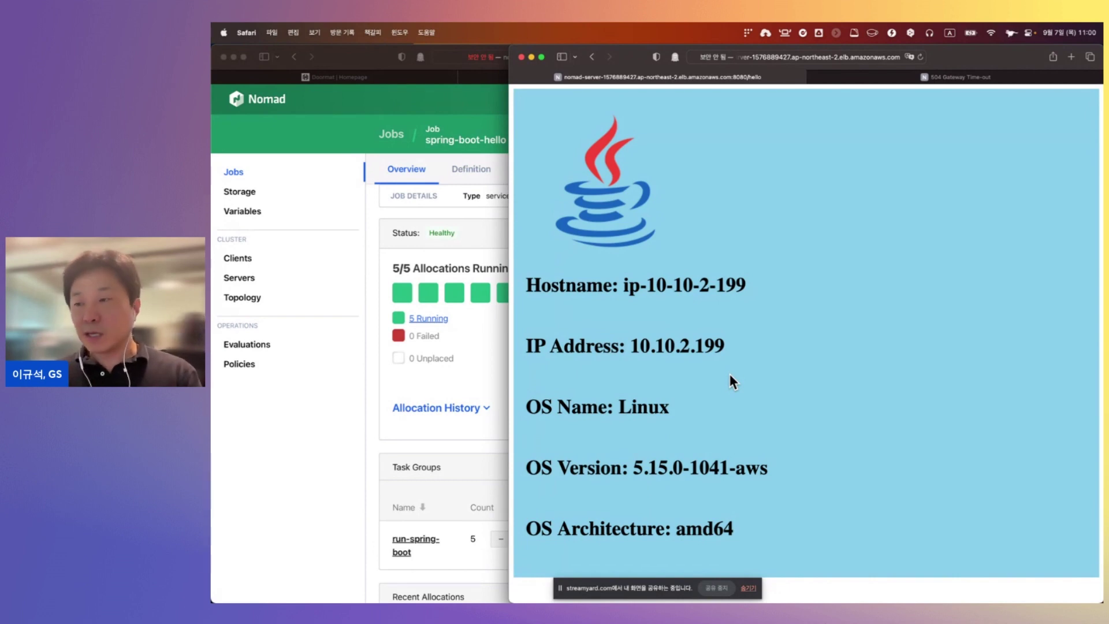
Return to Nomad, scale the run-spring-boot task group to a count of 8 and check its recent allocations
{"action": "left_click", "coordinate": [332, 449]}
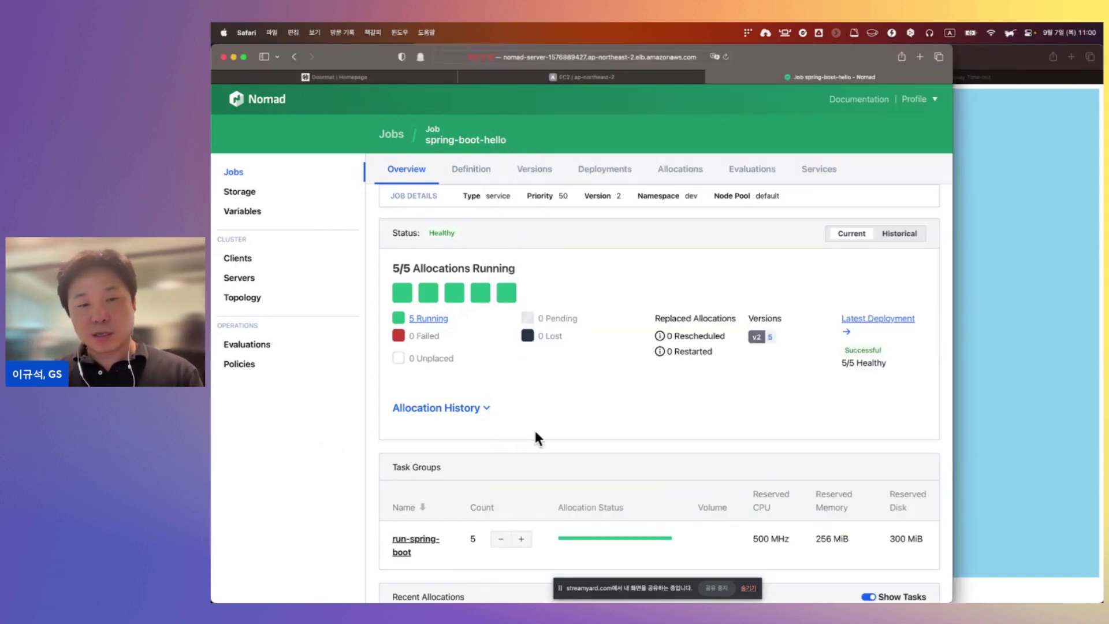
{"action": "scroll", "coordinate": [535, 439], "scroll_direction": "down", "scroll_amount": 3}
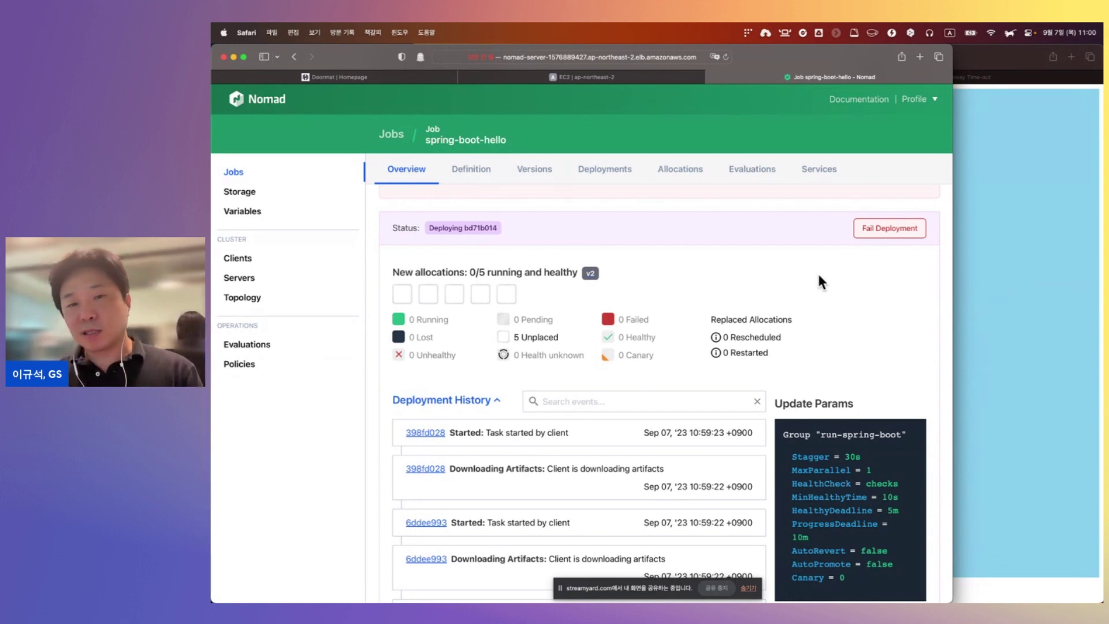
{"action": "scroll", "coordinate": [821, 281], "scroll_direction": "down", "scroll_amount": 10}
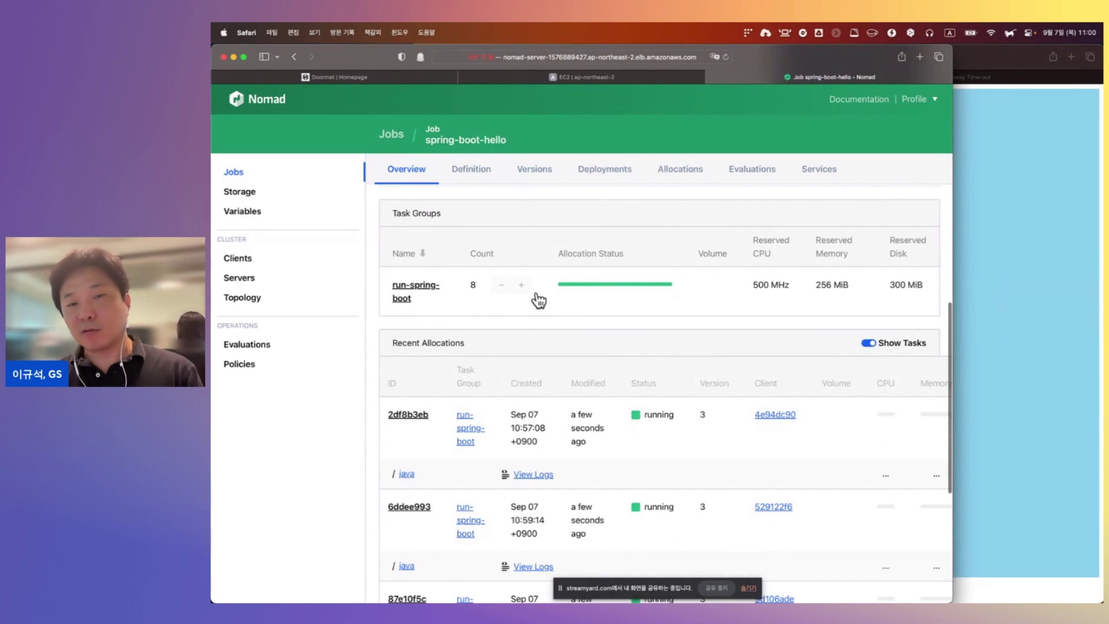
{"action": "scroll", "coordinate": [624, 424], "scroll_direction": "down", "scroll_amount": 3}
{"action": "scroll", "coordinate": [624, 424], "scroll_direction": "down", "scroll_amount": 5}
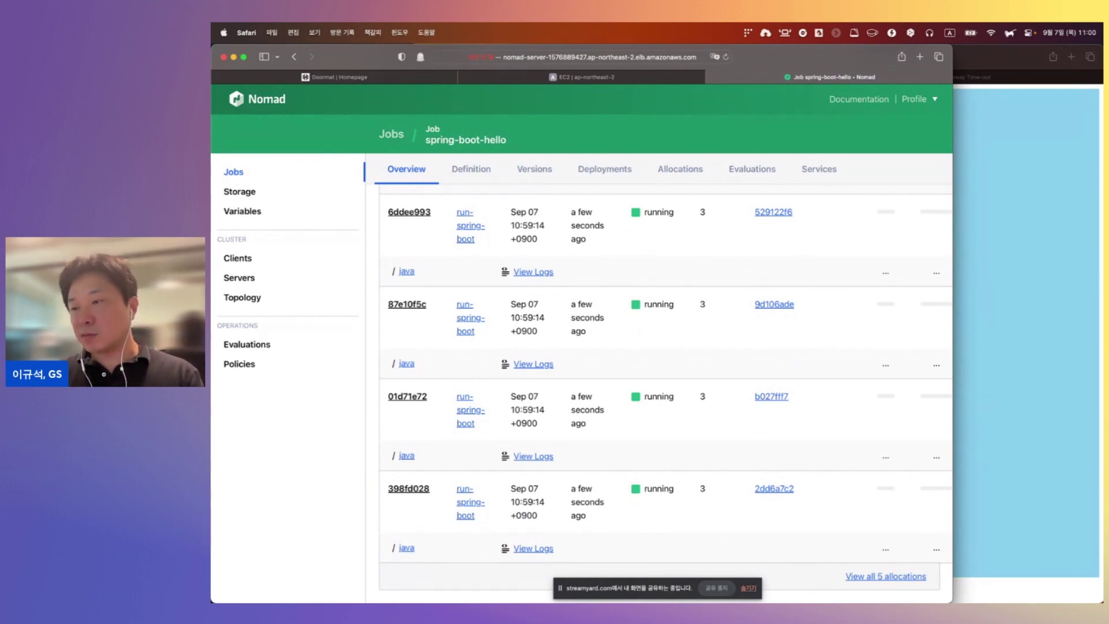
Open the spring-boot-hello job definition and examine the static port setting in its network block
{"action": "key", "text": "super+Tab"}
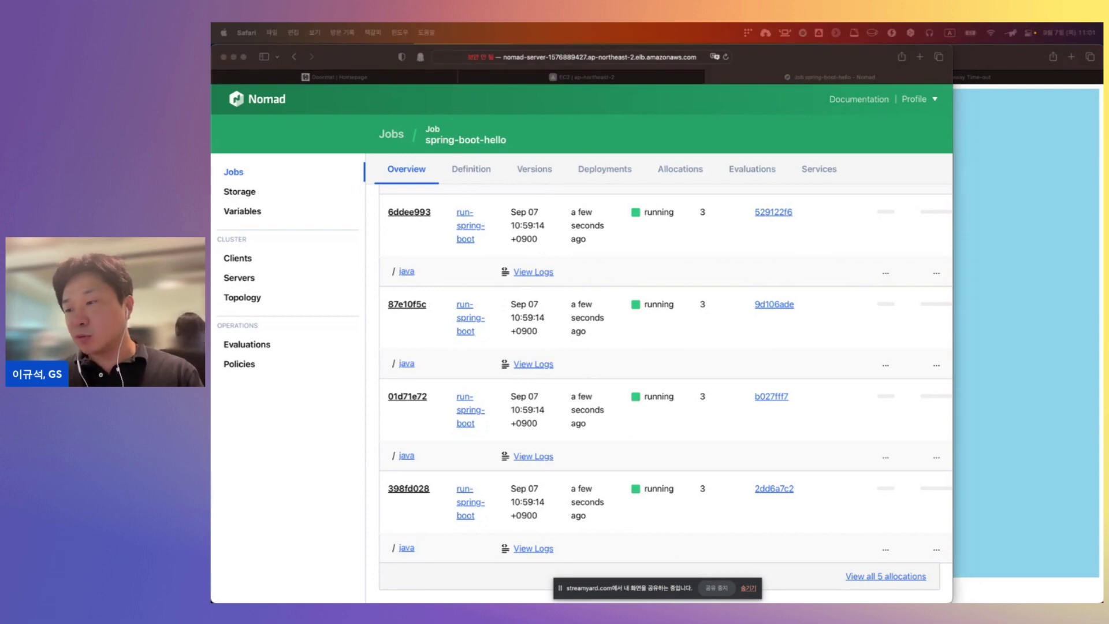
{"action": "left_click", "coordinate": [471, 168]}
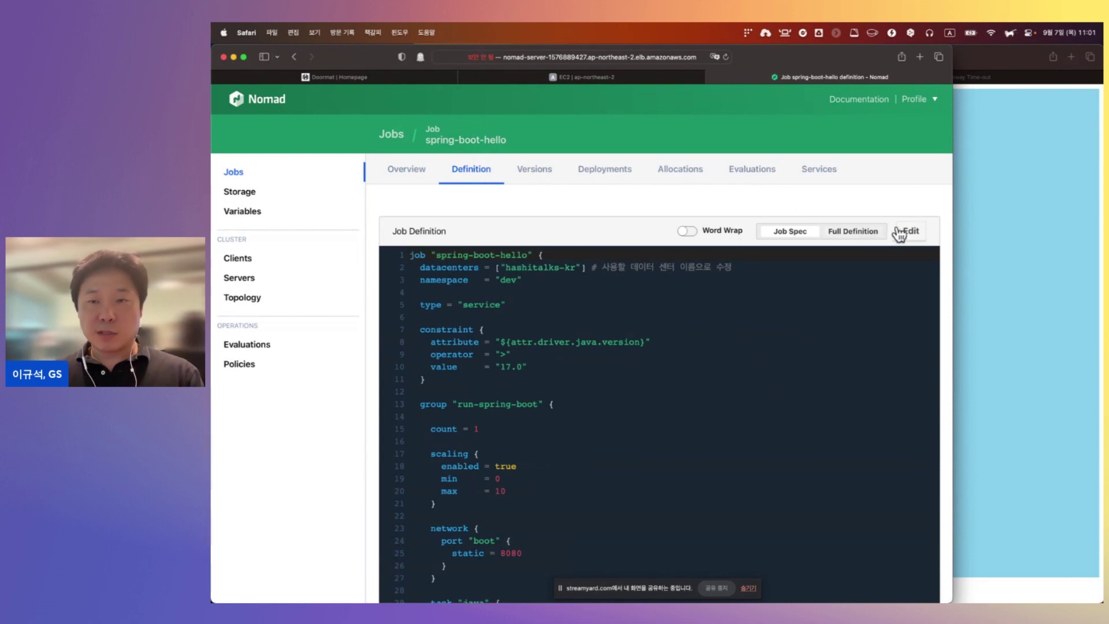
{"action": "scroll", "coordinate": [708, 441], "scroll_direction": "down", "scroll_amount": 5}
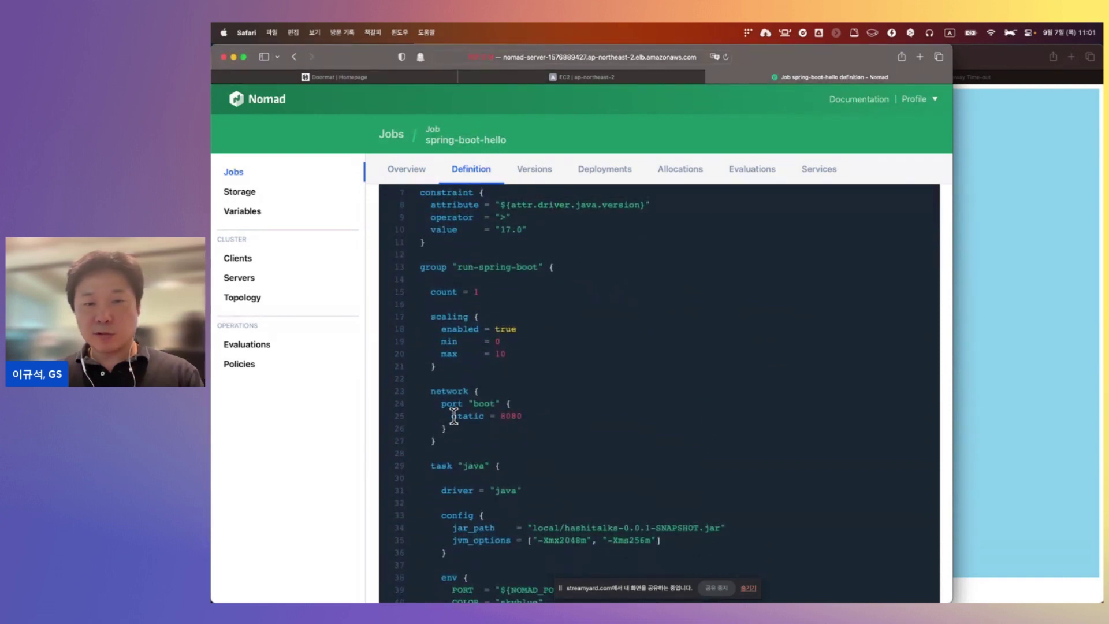
{"action": "left_click_drag", "start_coordinate": [451, 416], "coordinate": [542, 416]}
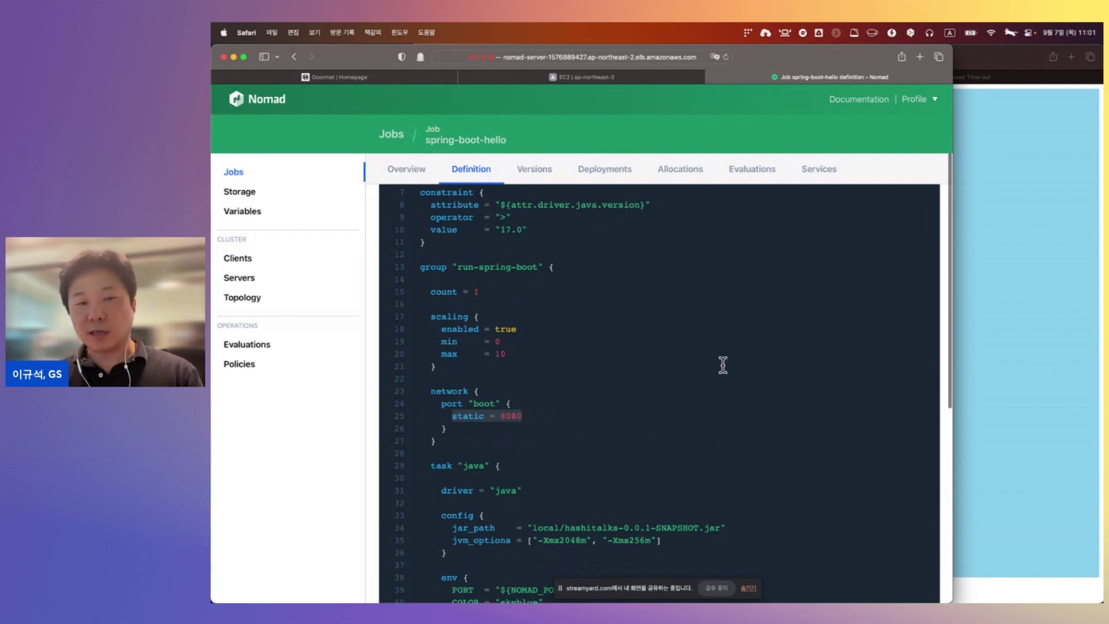
Edit the spring-boot-hello definition, replacing it with the pasted version whose network block uses port "boot" {} without a static port
{"action": "scroll", "coordinate": [723, 364], "scroll_direction": "up", "scroll_amount": 5}
{"action": "left_click", "coordinate": [912, 232]}
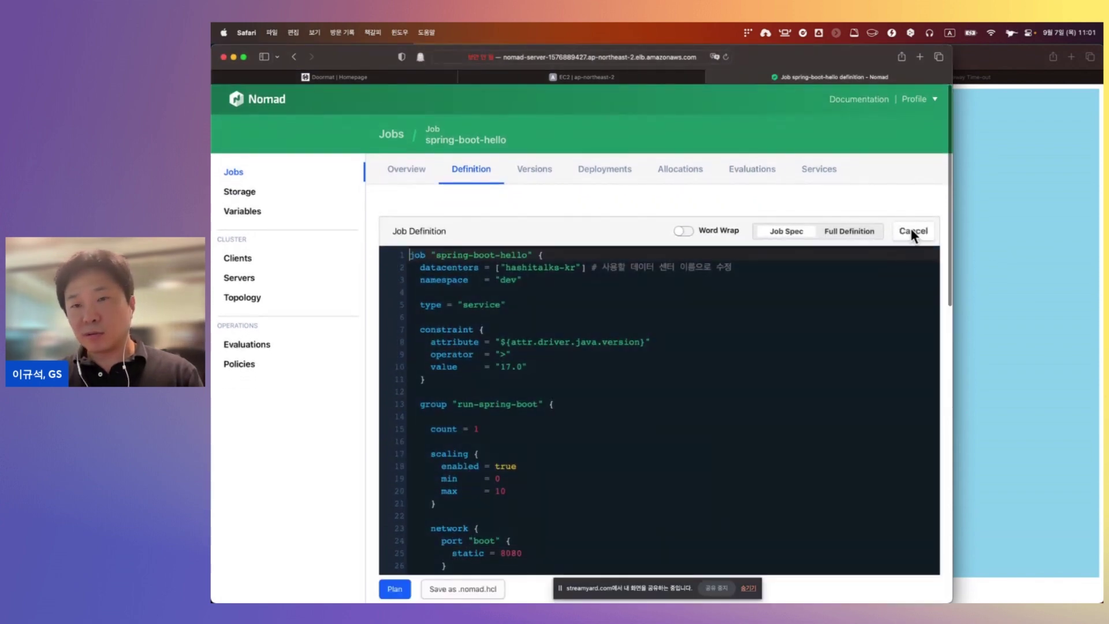
{"action": "left_click", "coordinate": [678, 428]}
{"action": "scroll", "coordinate": [673, 428], "scroll_direction": "down", "scroll_amount": 2}
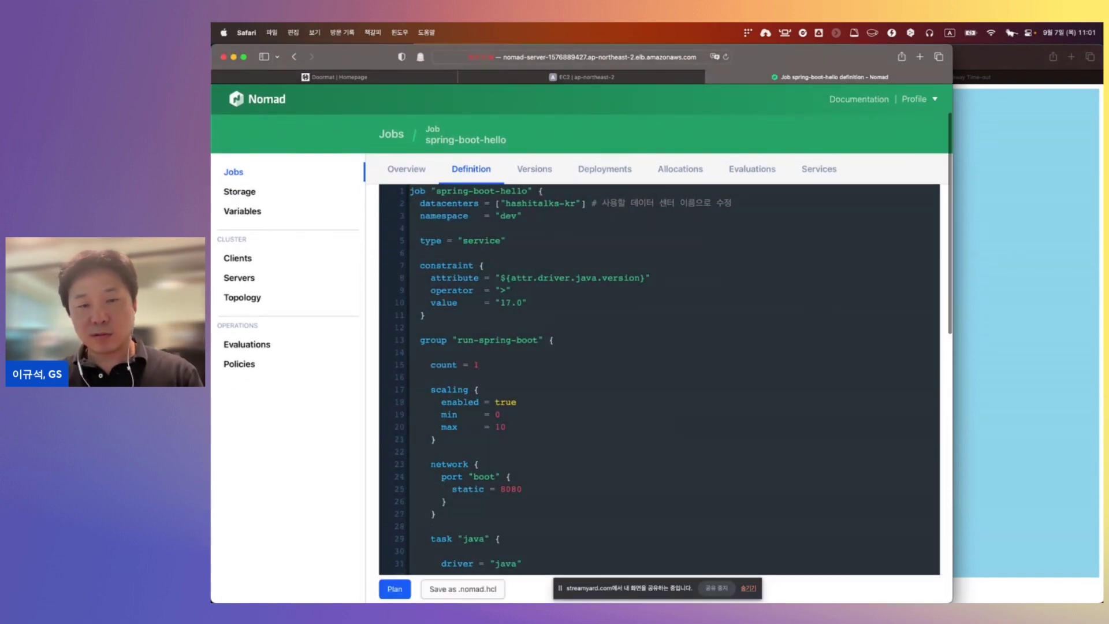
{"action": "scroll", "coordinate": [634, 436], "scroll_direction": "down", "scroll_amount": 5}
{"action": "left_click", "coordinate": [632, 395]}
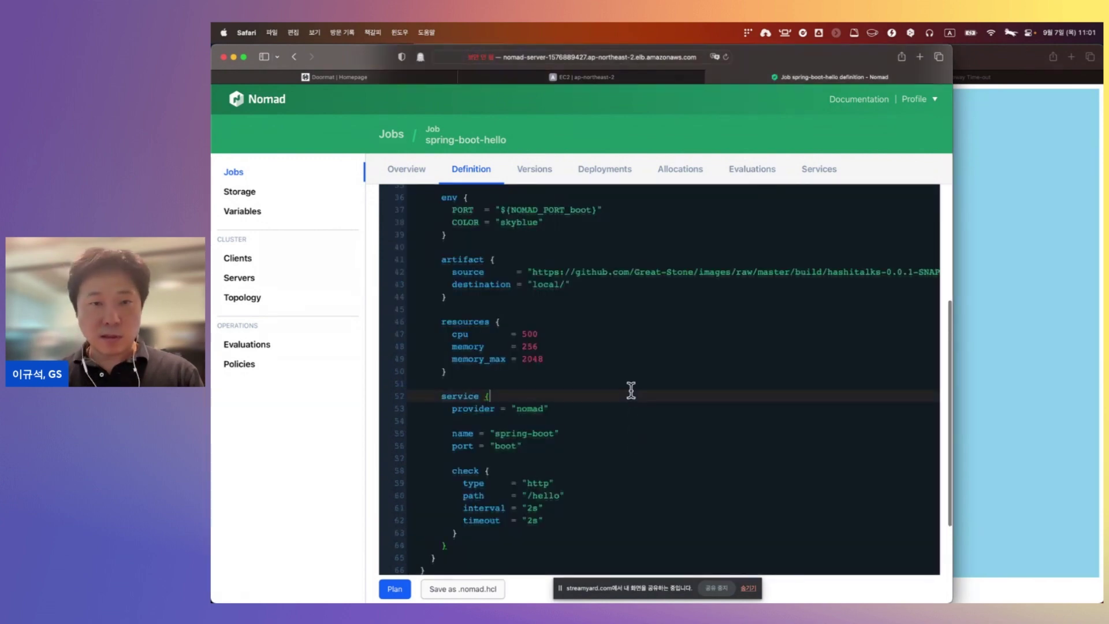
Review the dynamic boot port and the PORT environment variable in the pasted spring-boot-hello definition
{"action": "scroll", "coordinate": [631, 389], "scroll_direction": "up", "scroll_amount": 5}
{"action": "scroll", "coordinate": [631, 389], "scroll_direction": "down", "scroll_amount": 3}
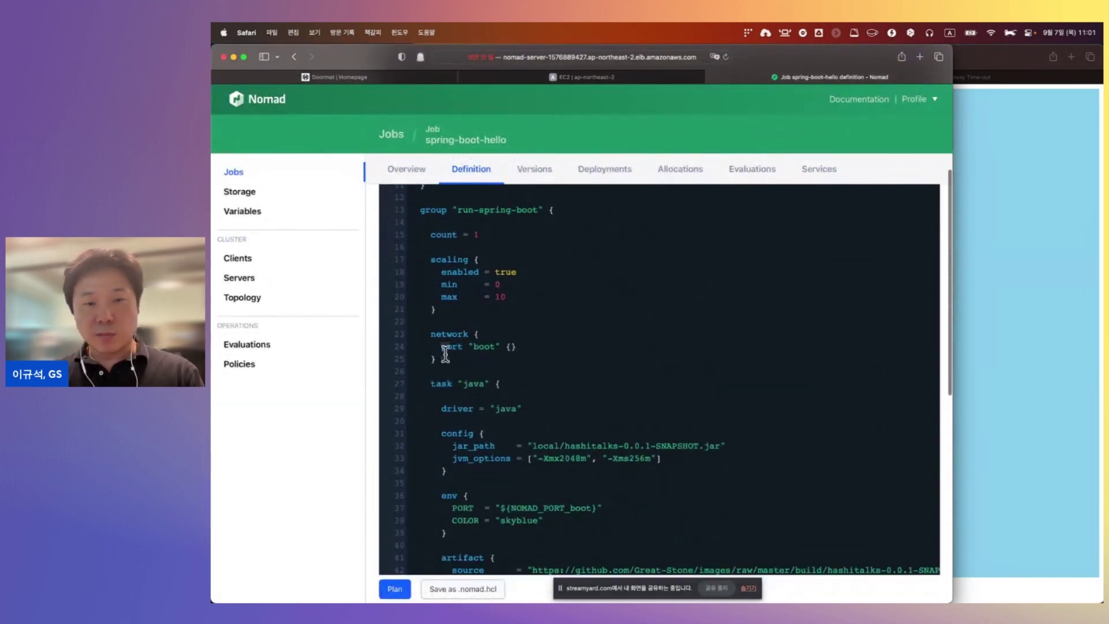
{"action": "left_click_drag", "start_coordinate": [441, 346], "coordinate": [567, 345]}
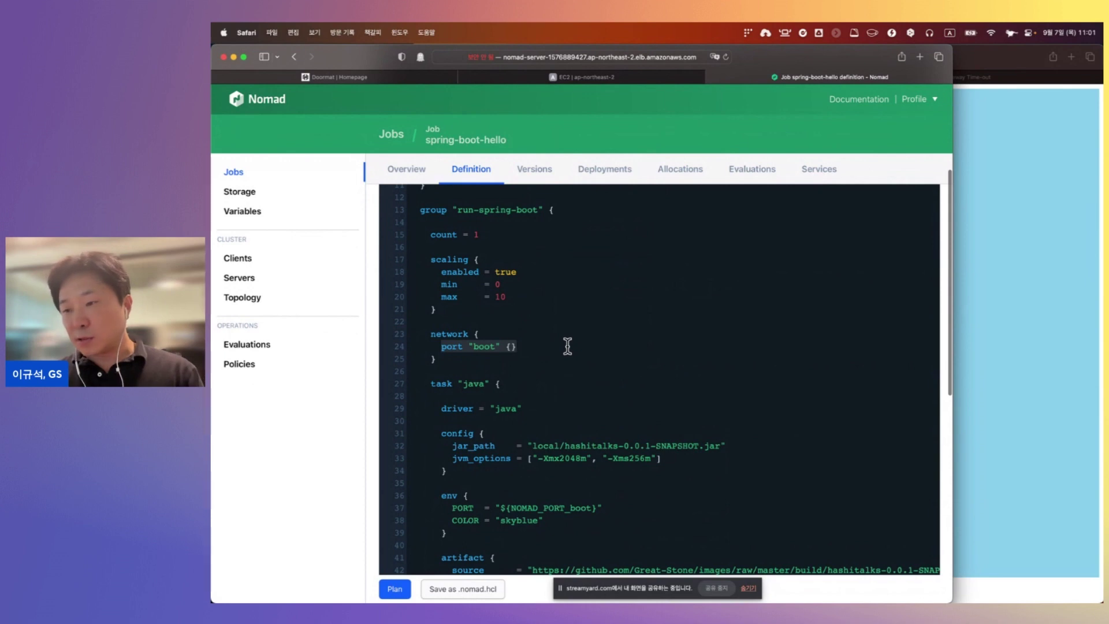
{"action": "left_click", "coordinate": [509, 381]}
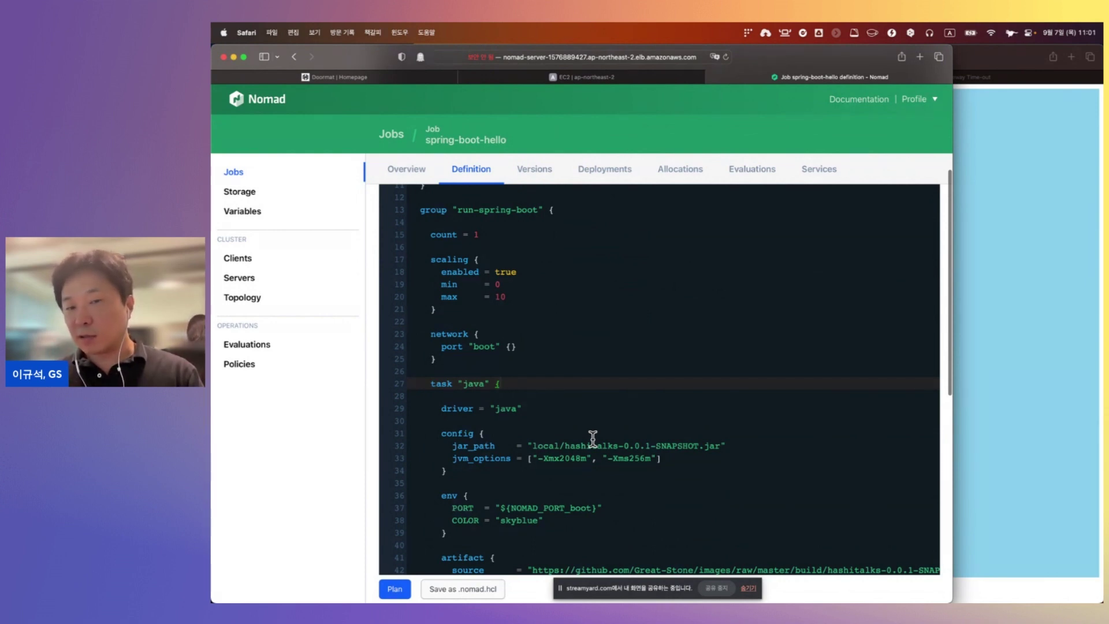
{"action": "scroll", "coordinate": [593, 439], "scroll_direction": "down", "scroll_amount": 3}
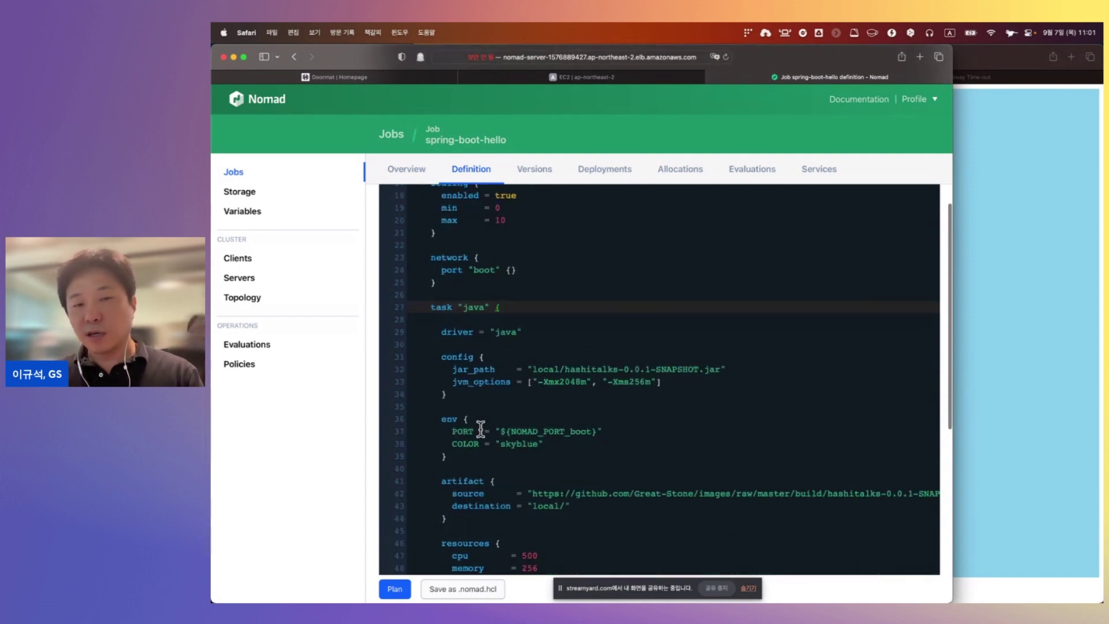
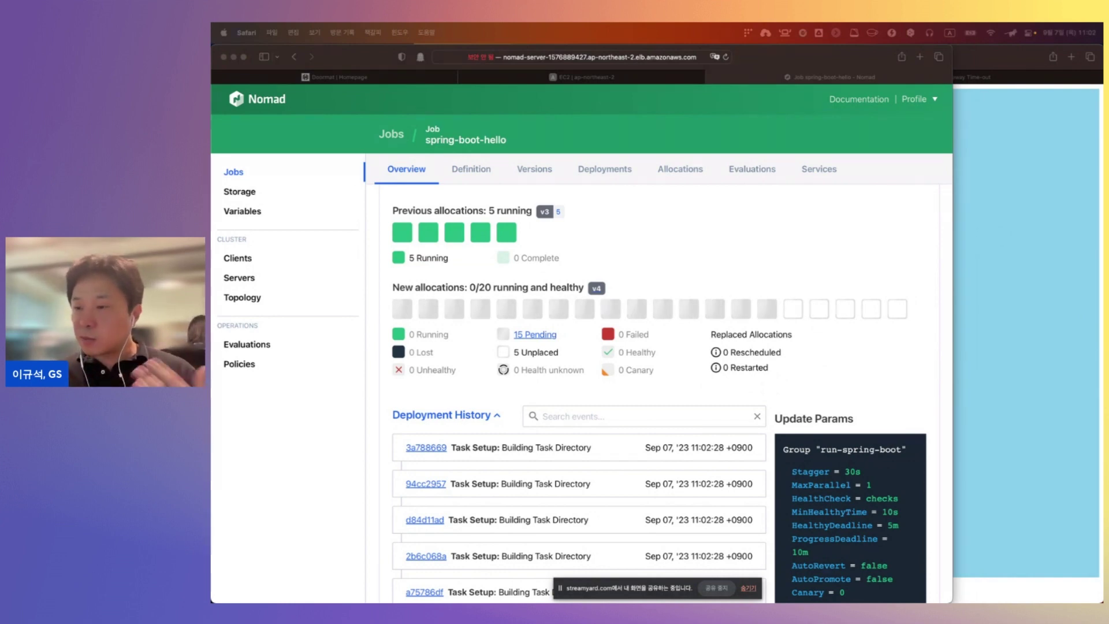
Go back to the jobs list and start a new job with the pasted haproxy definition
{"action": "left_click", "coordinate": [745, 259]}
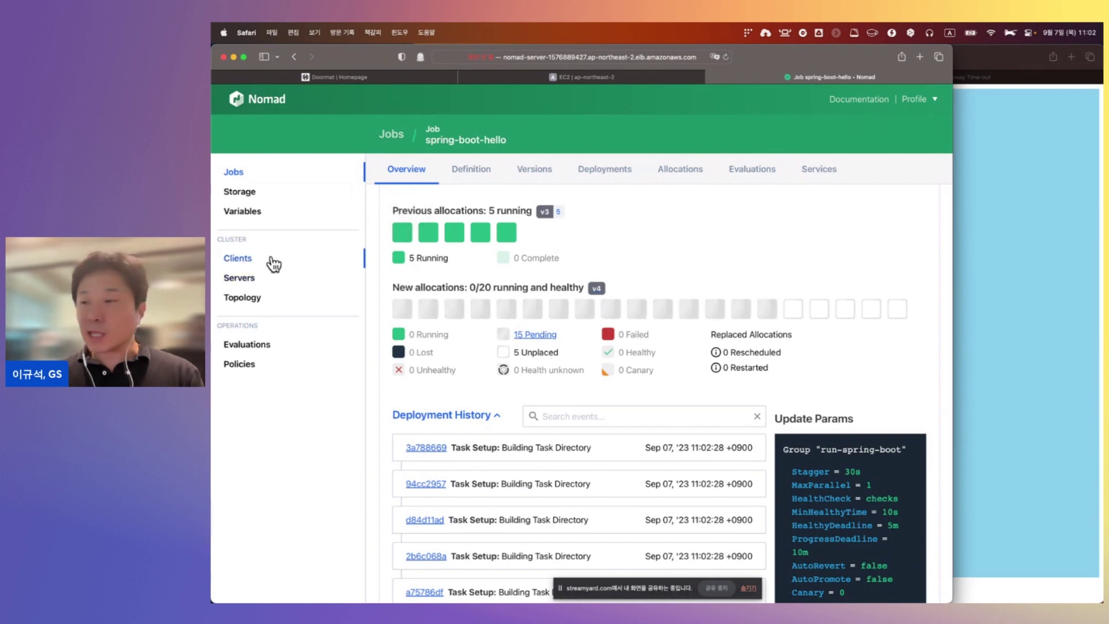
{"action": "left_click", "coordinate": [397, 136]}
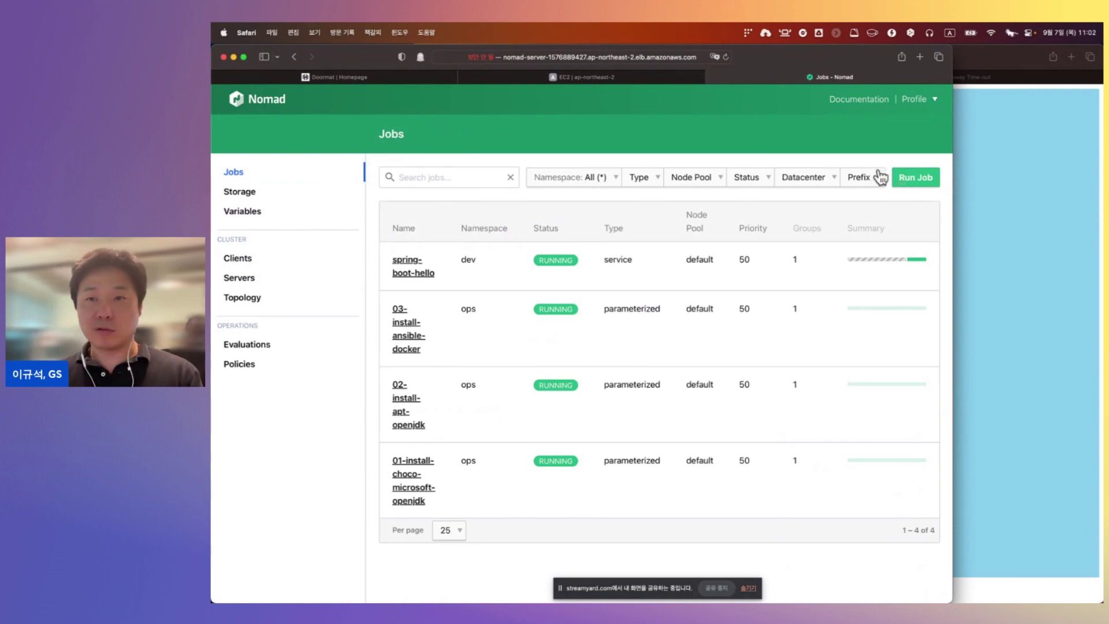
{"action": "left_click", "coordinate": [901, 177]}
{"action": "scroll", "coordinate": [588, 370], "scroll_direction": "down", "scroll_amount": 5}
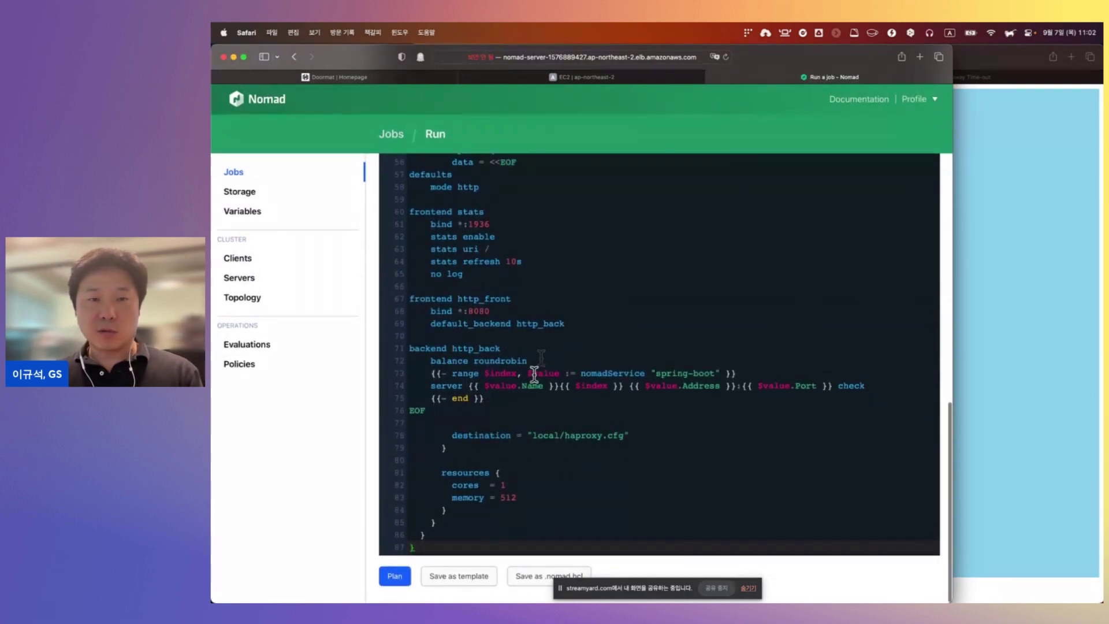
Review the haproxy definition's OS and CPU constraints, static network ports and service check
{"action": "scroll", "coordinate": [541, 358], "scroll_direction": "up", "scroll_amount": 10}
{"action": "scroll", "coordinate": [541, 359], "scroll_direction": "up", "scroll_amount": 2}
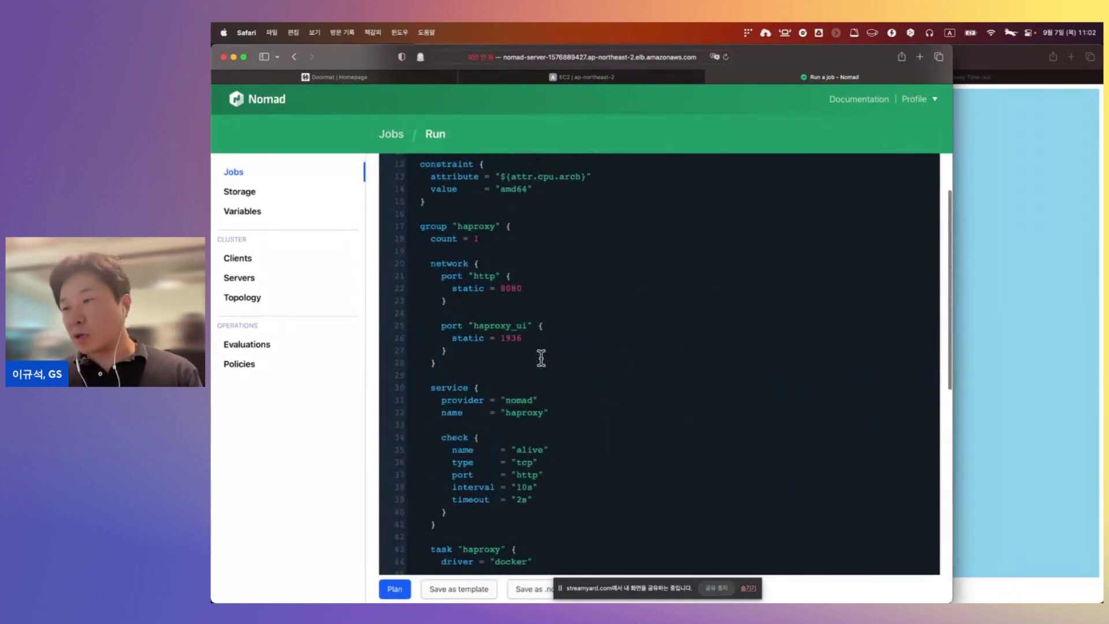
{"action": "scroll", "coordinate": [541, 358], "scroll_direction": "up", "scroll_amount": 5}
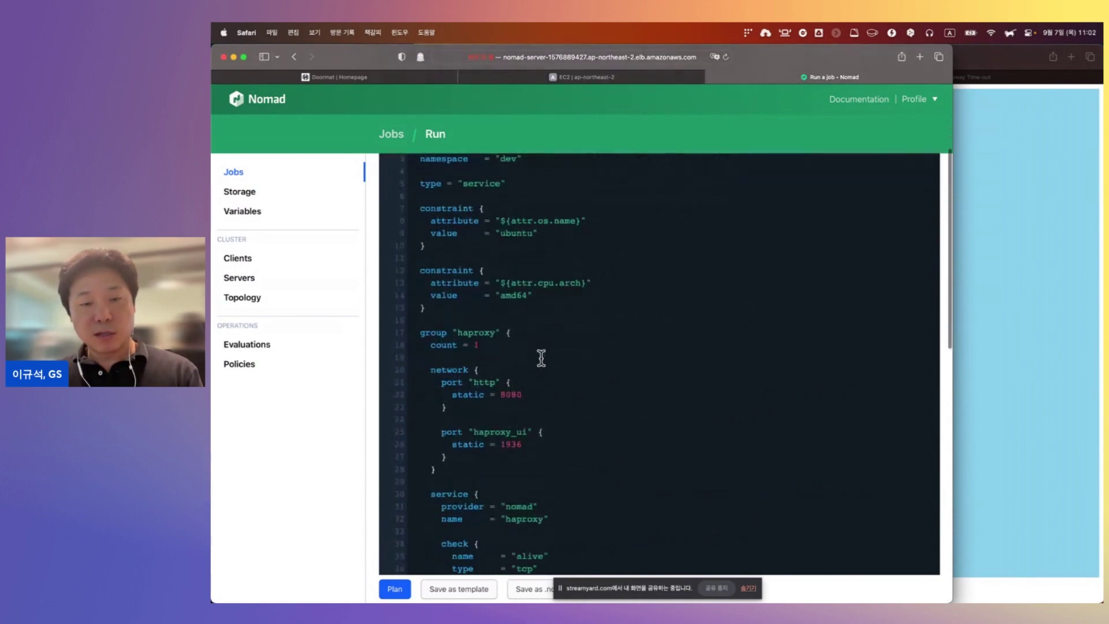
{"action": "scroll", "coordinate": [541, 358], "scroll_direction": "down", "scroll_amount": 6}
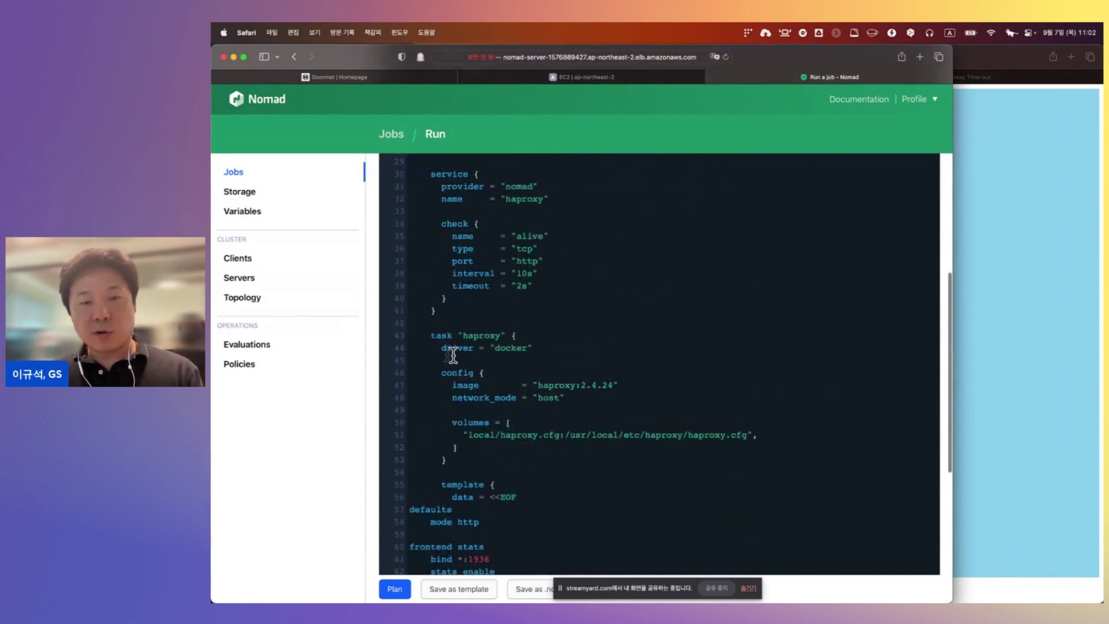
Examine the haproxy task's driver, container image and mounted configuration file in the pasted definition
{"action": "left_click", "coordinate": [559, 342]}
{"action": "key", "text": "shift+Home"}
{"action": "scroll", "coordinate": [567, 346], "scroll_direction": "down", "scroll_amount": 3}
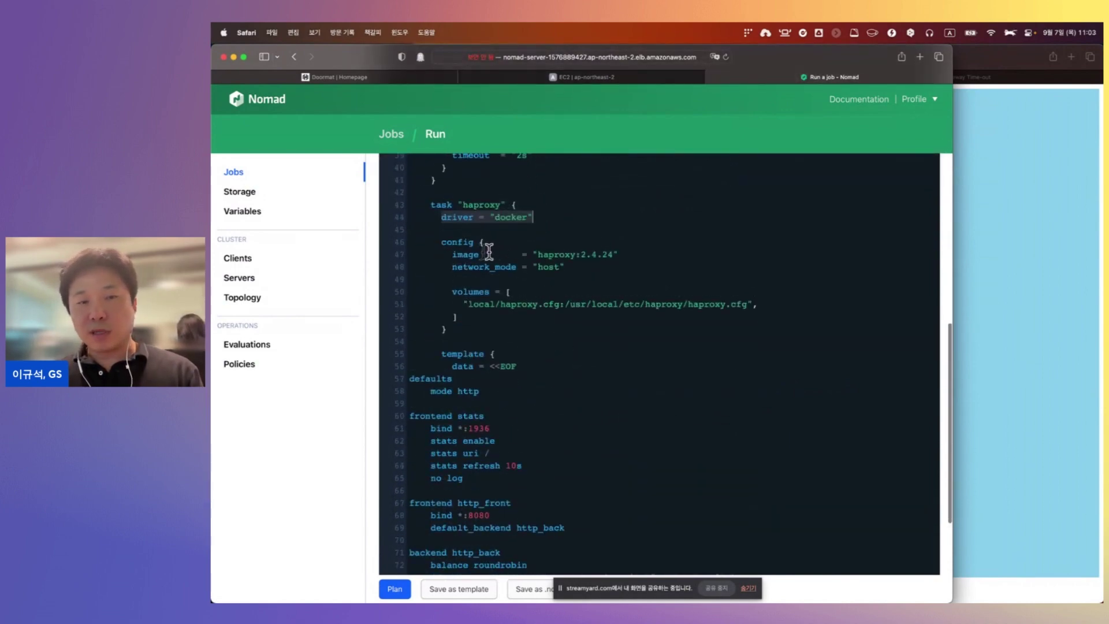
{"action": "left_click_drag", "start_coordinate": [457, 255], "coordinate": [627, 255]}
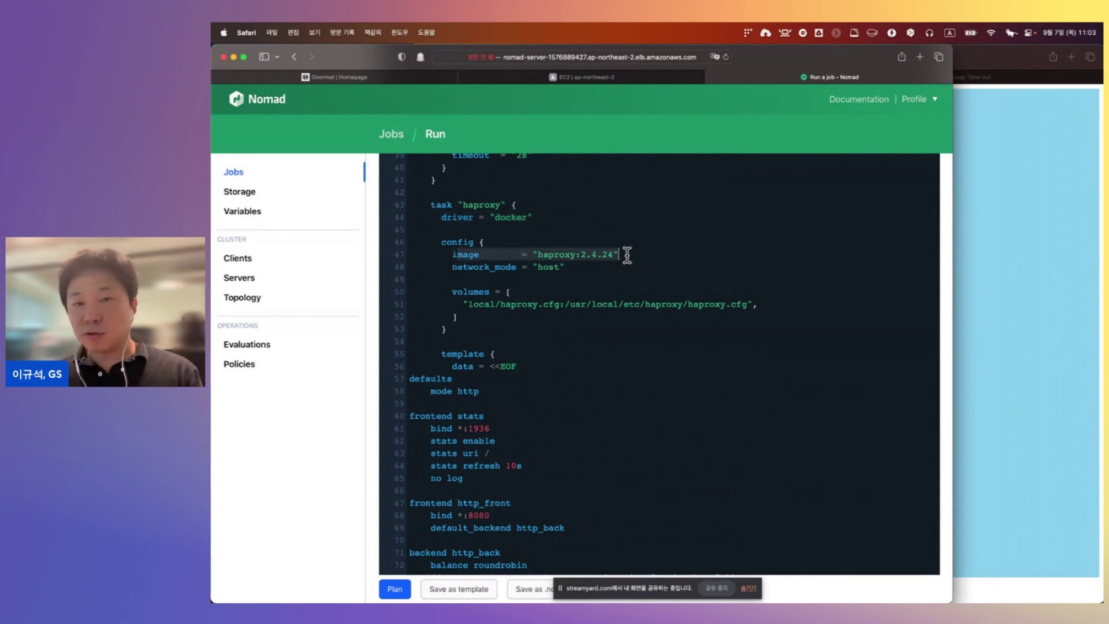
{"action": "scroll", "coordinate": [532, 359], "scroll_direction": "down", "scroll_amount": 2}
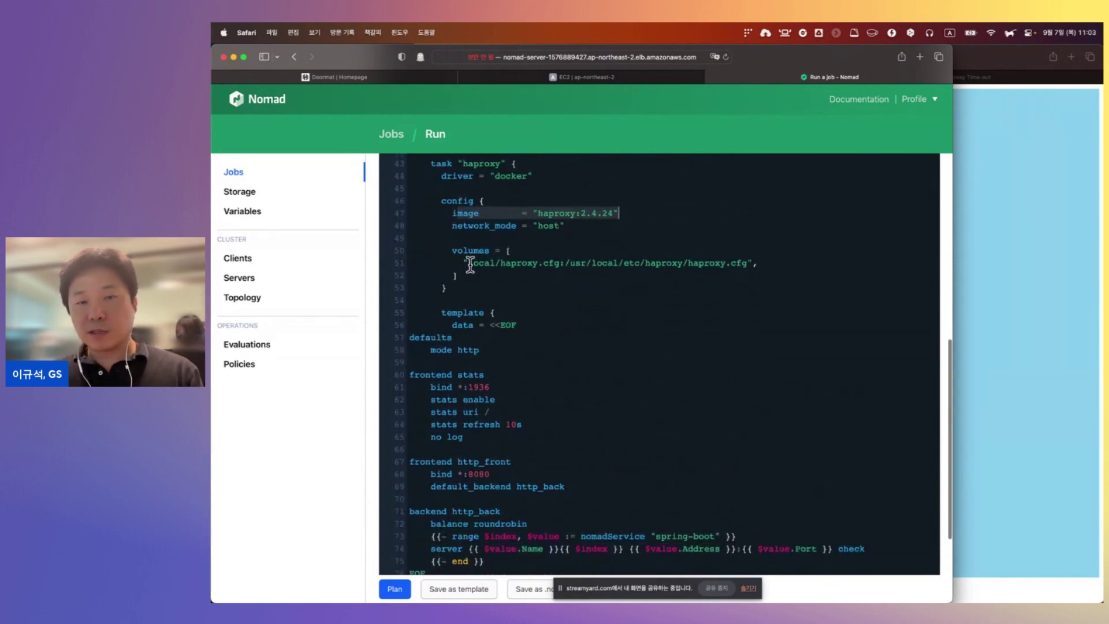
{"action": "left_click_drag", "start_coordinate": [471, 265], "coordinate": [755, 264]}
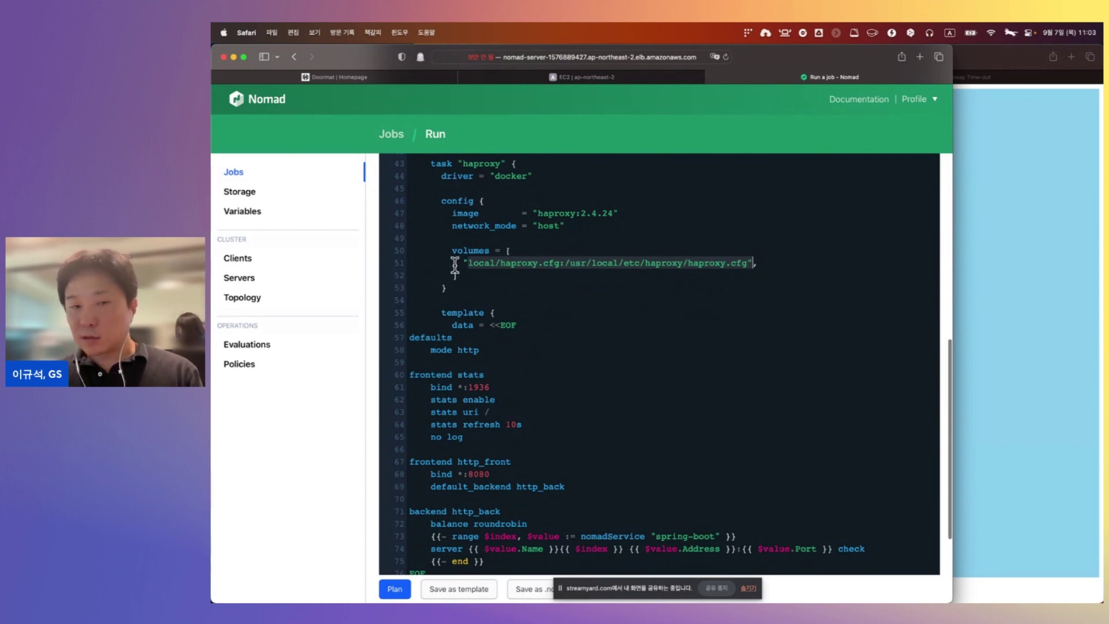
Examine the haproxy configuration template, especially the nomadService lookup of "spring-boot" that fills the backend server lines
{"action": "scroll", "coordinate": [456, 264], "scroll_direction": "down", "scroll_amount": 3}
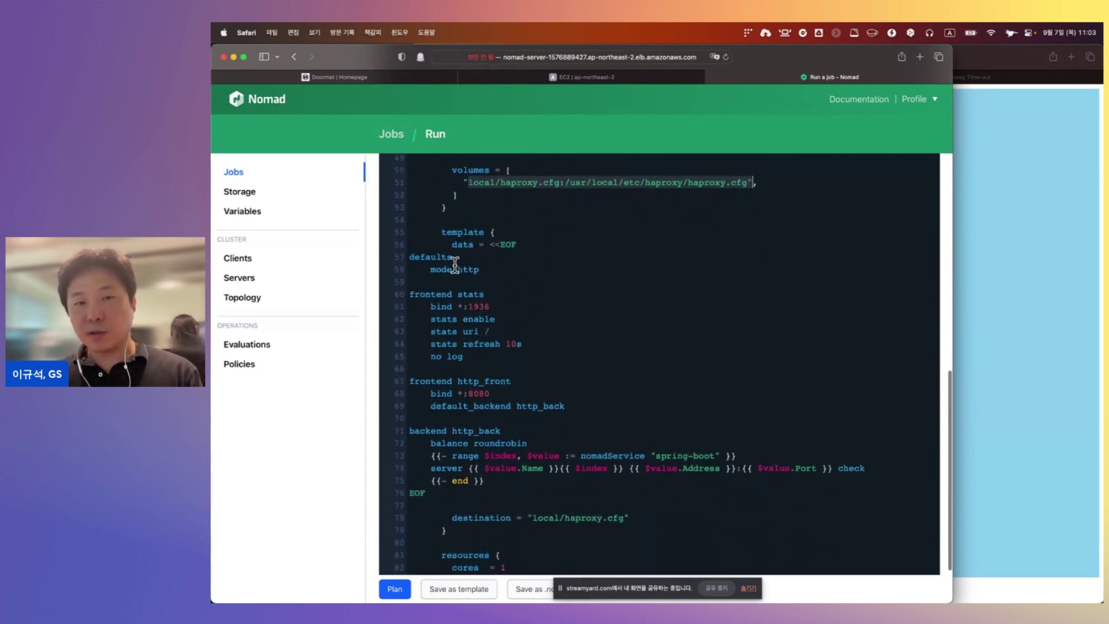
{"action": "left_click_drag", "start_coordinate": [441, 231], "coordinate": [555, 495]}
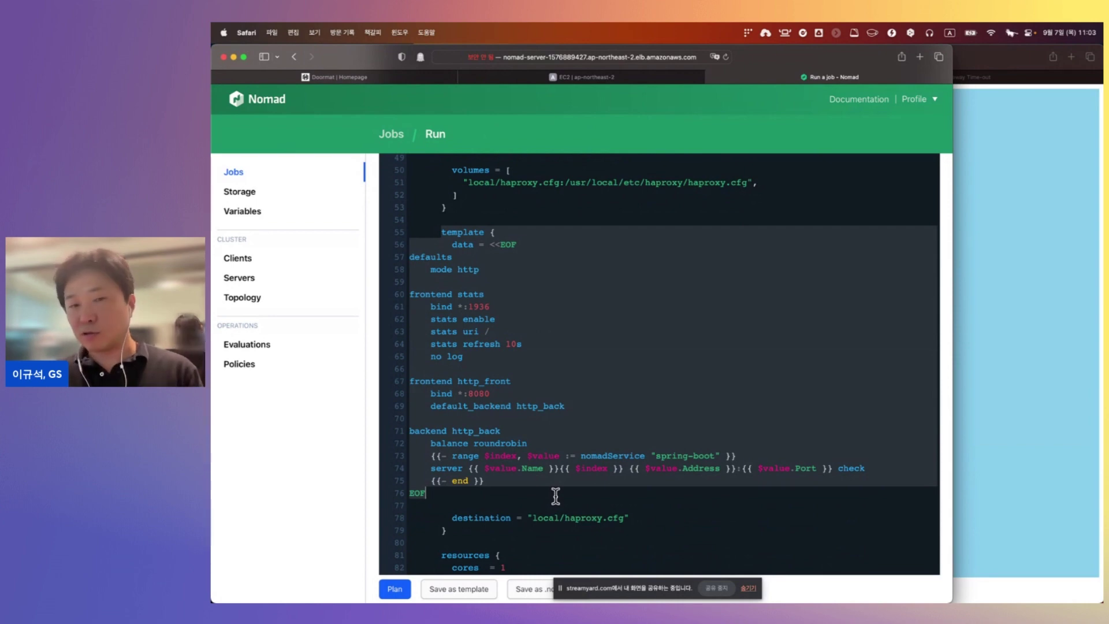
{"action": "left_click", "coordinate": [635, 471]}
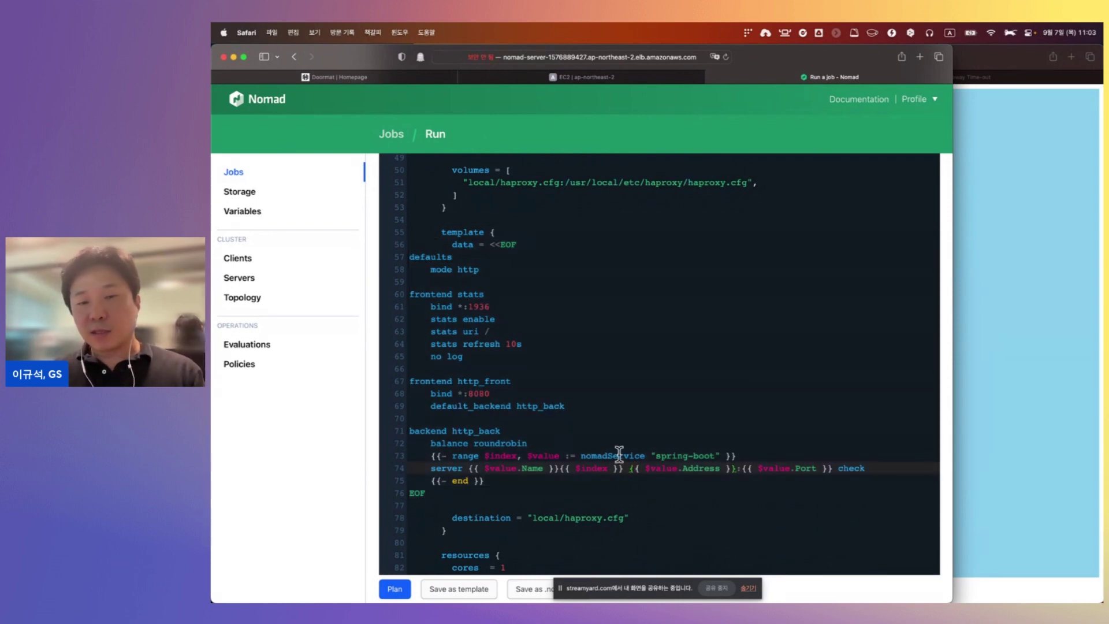
{"action": "double_click", "coordinate": [613, 456]}
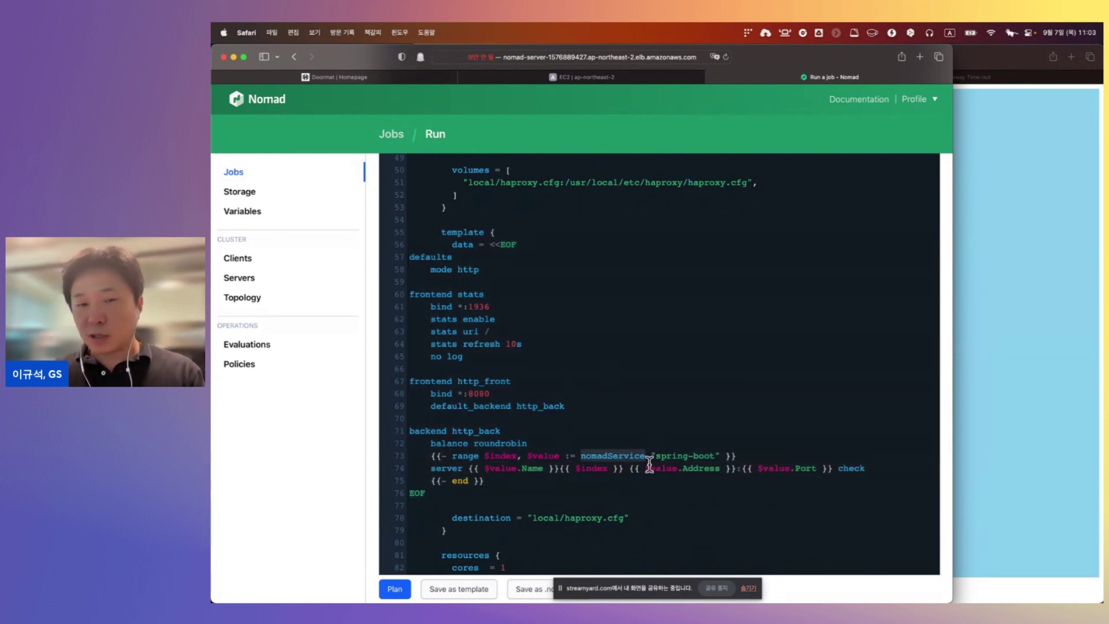
{"action": "left_click", "coordinate": [603, 456]}
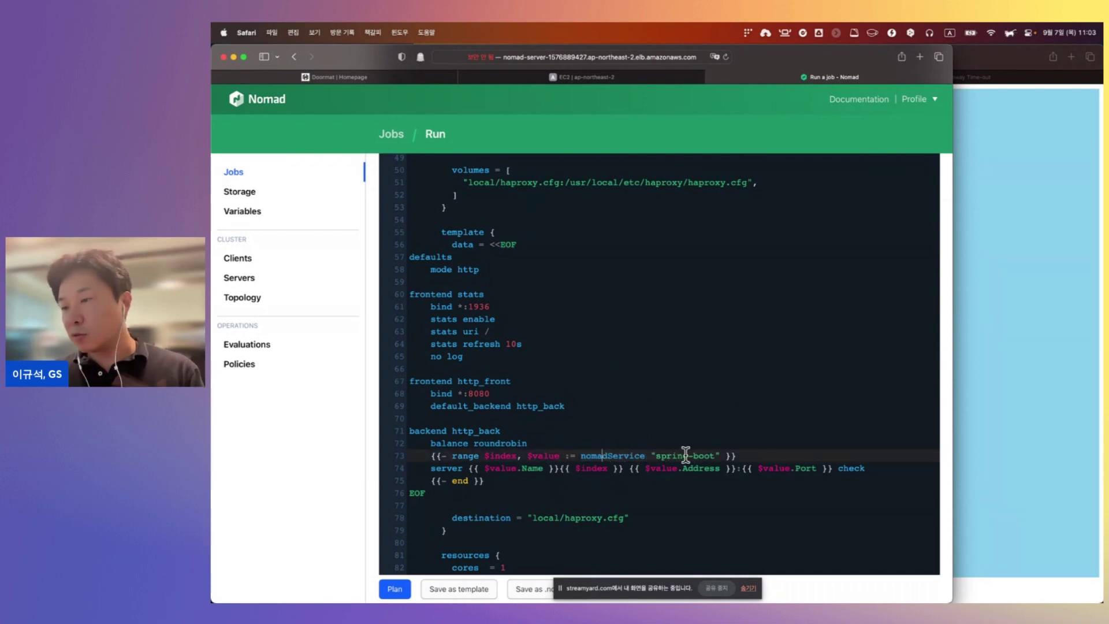
{"action": "scroll", "coordinate": [686, 456], "scroll_direction": "down", "scroll_amount": 2}
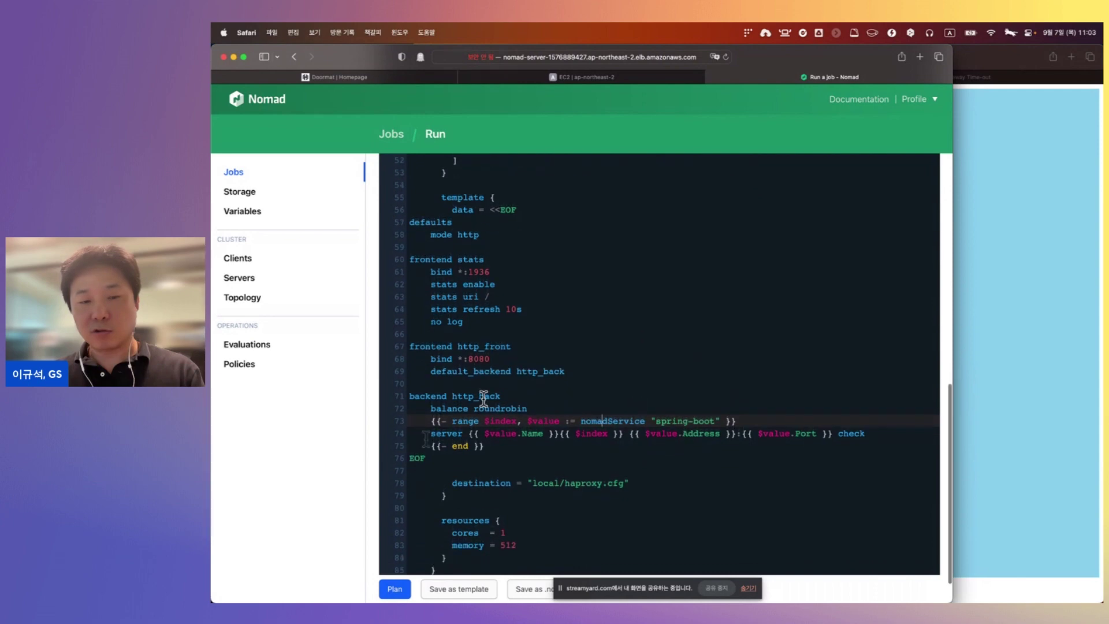
Plan the pasted haproxy job, leave it unsubmitted and check the allocations of the spring-boot-hello deployment
{"action": "left_click", "coordinate": [393, 587]}
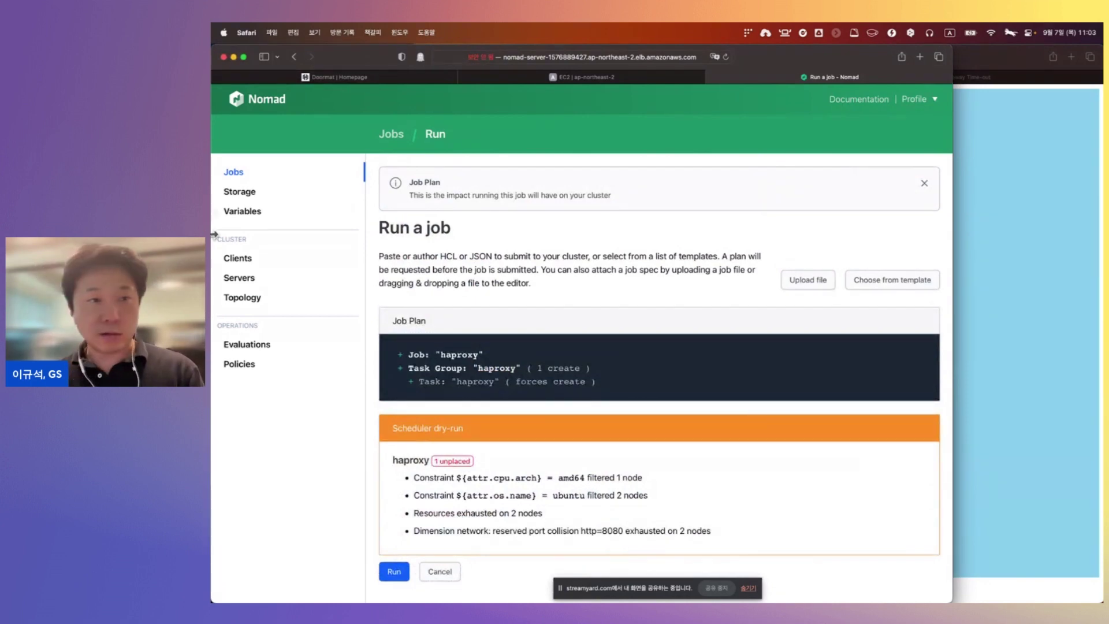
{"action": "left_click", "coordinate": [249, 178]}
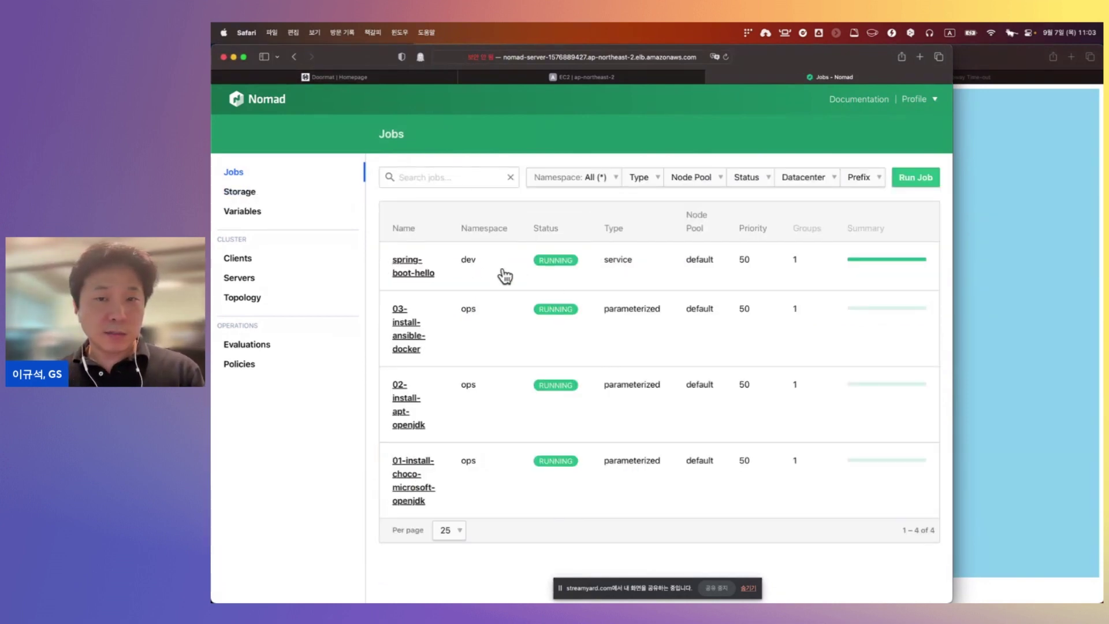
{"action": "left_click", "coordinate": [506, 276]}
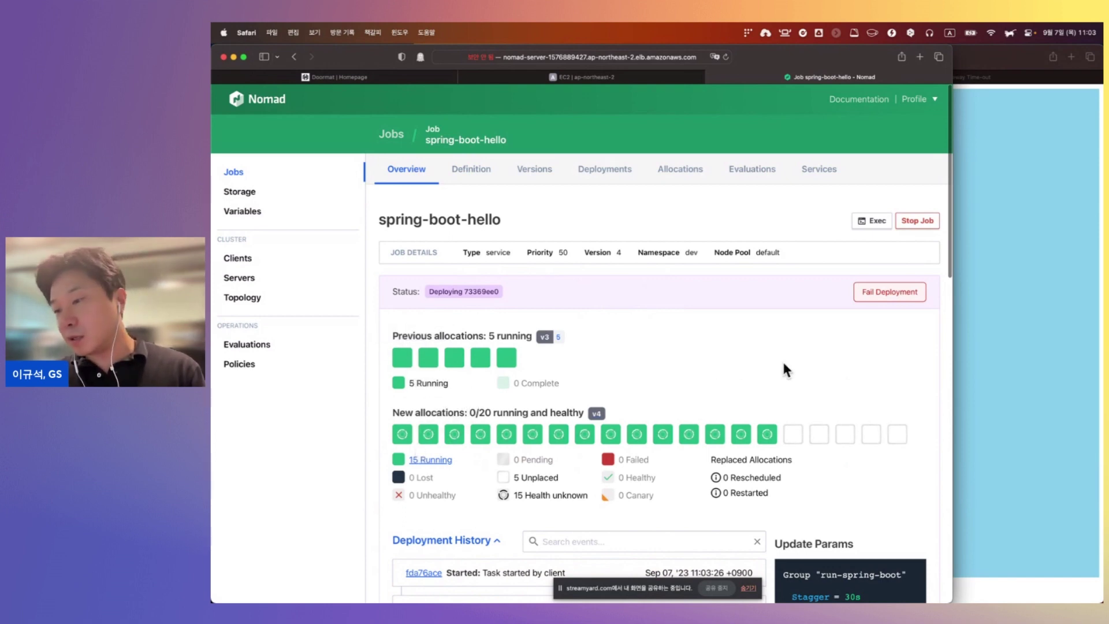
Start a new job with the pasted haproxy definition, plan it and run it
{"action": "left_click", "coordinate": [237, 172]}
{"action": "left_click", "coordinate": [914, 176]}
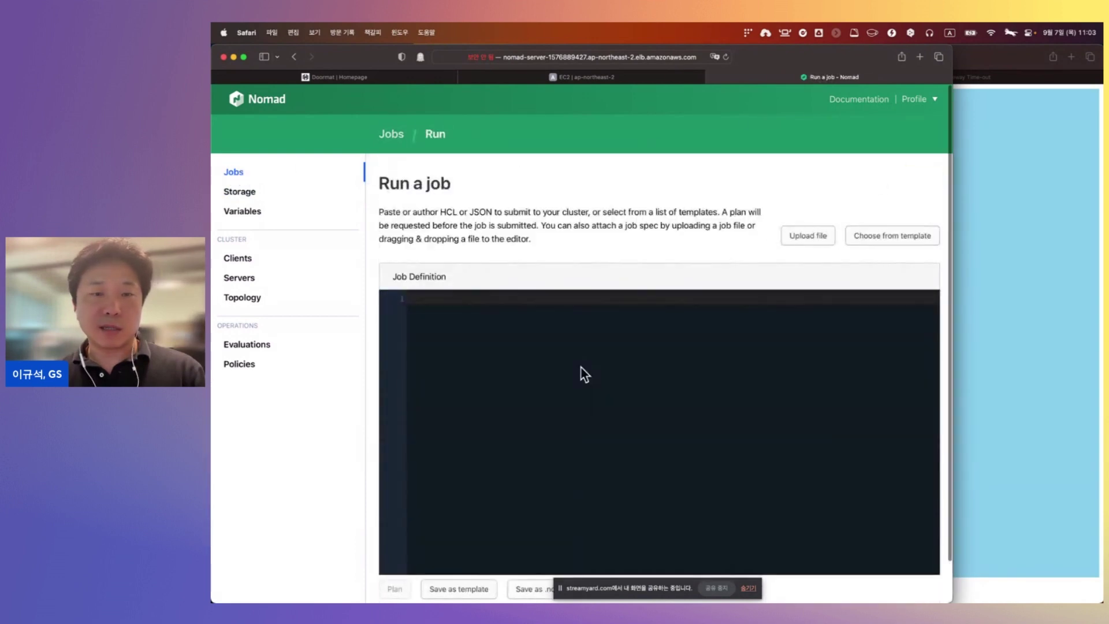
{"action": "key", "text": "super+v"}
{"action": "left_click", "coordinate": [395, 577]}
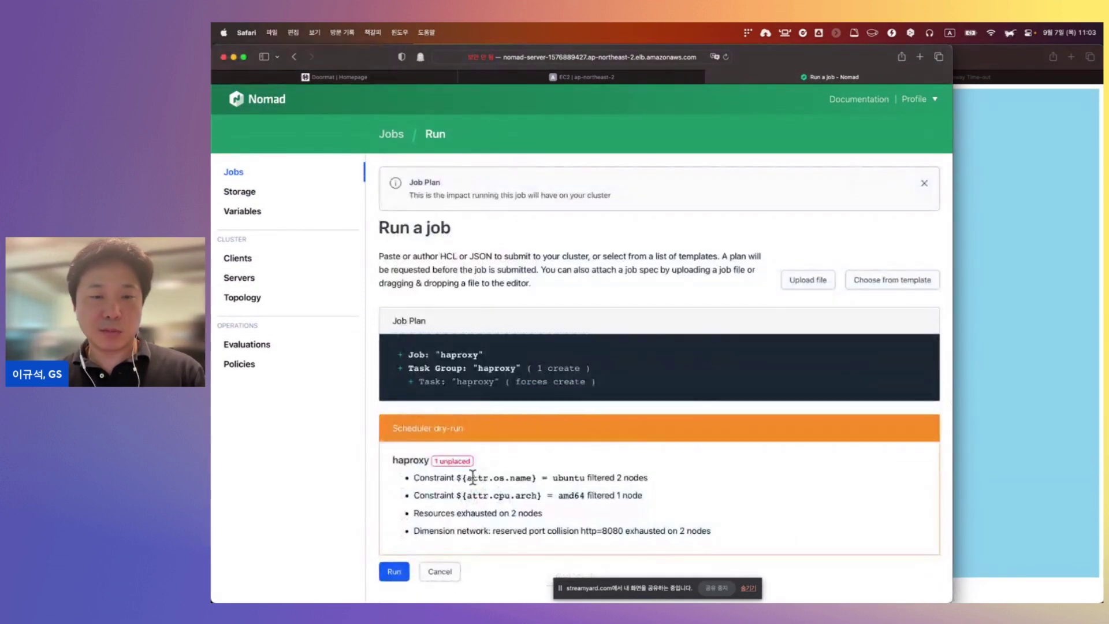
{"action": "left_click", "coordinate": [404, 571]}
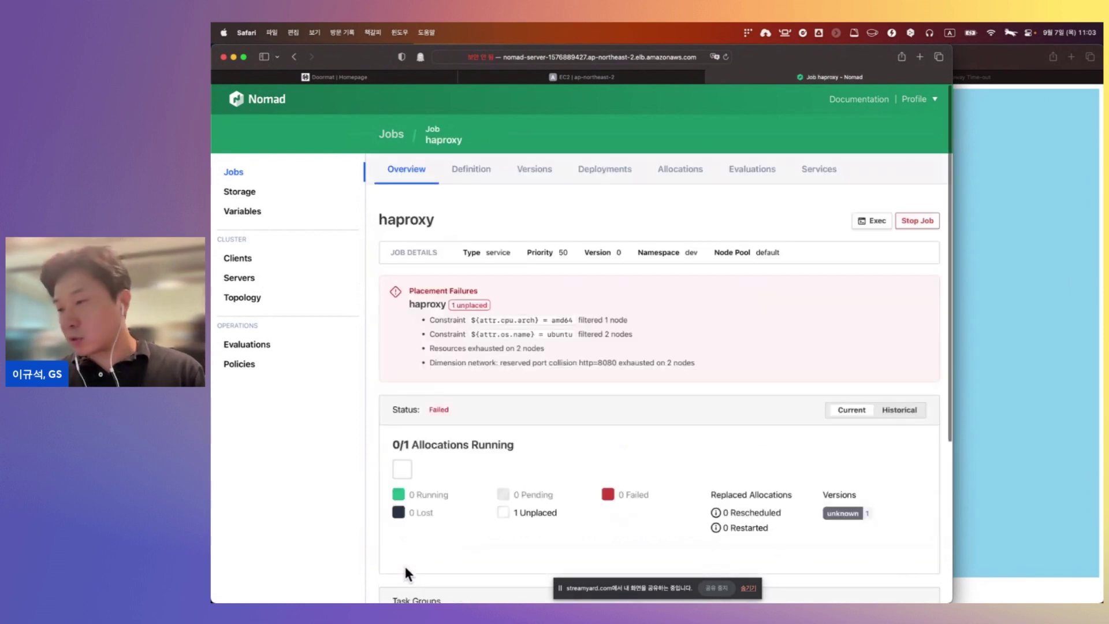
Return to the spring-boot-hello job and compare its previous and new allocations during the rollout
{"action": "left_click", "coordinate": [240, 173]}
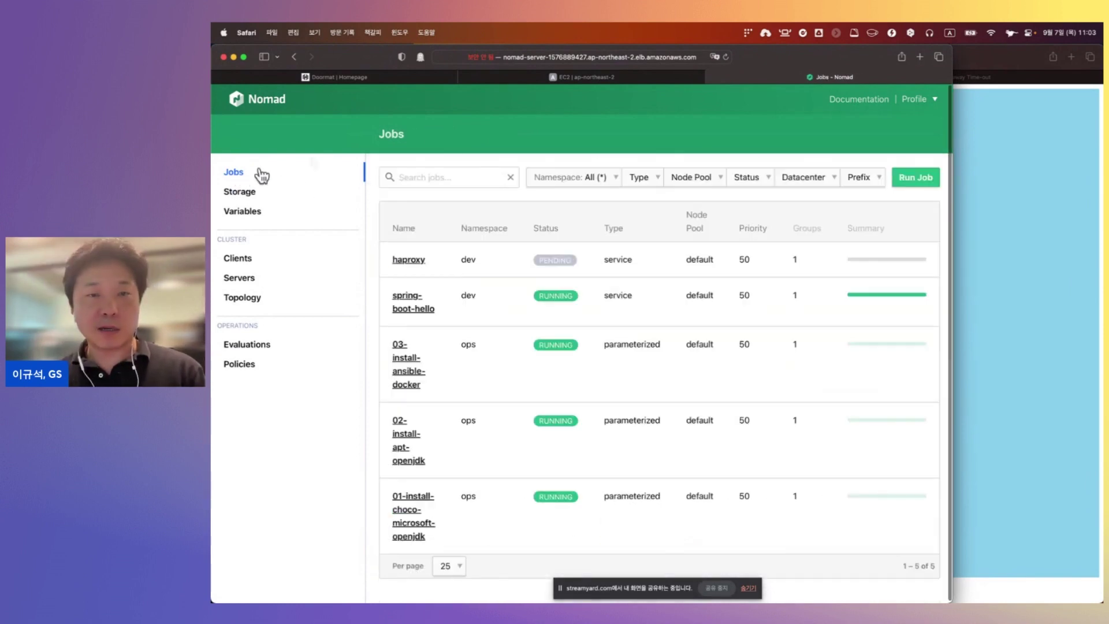
{"action": "left_click", "coordinate": [522, 299]}
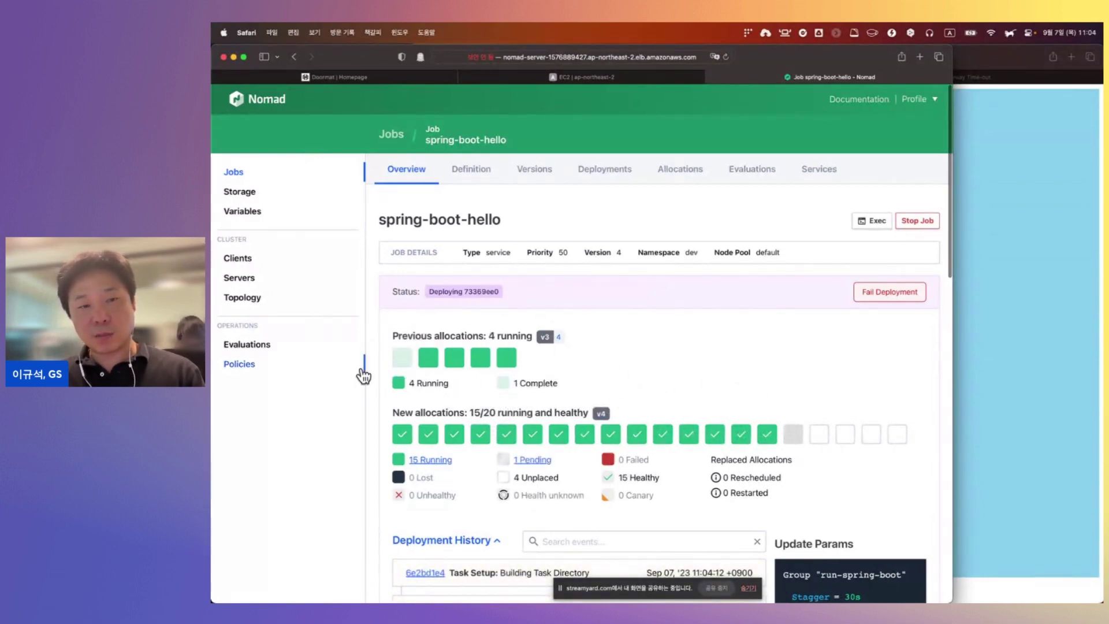
{"action": "mouse_move", "coordinate": [400, 363]}
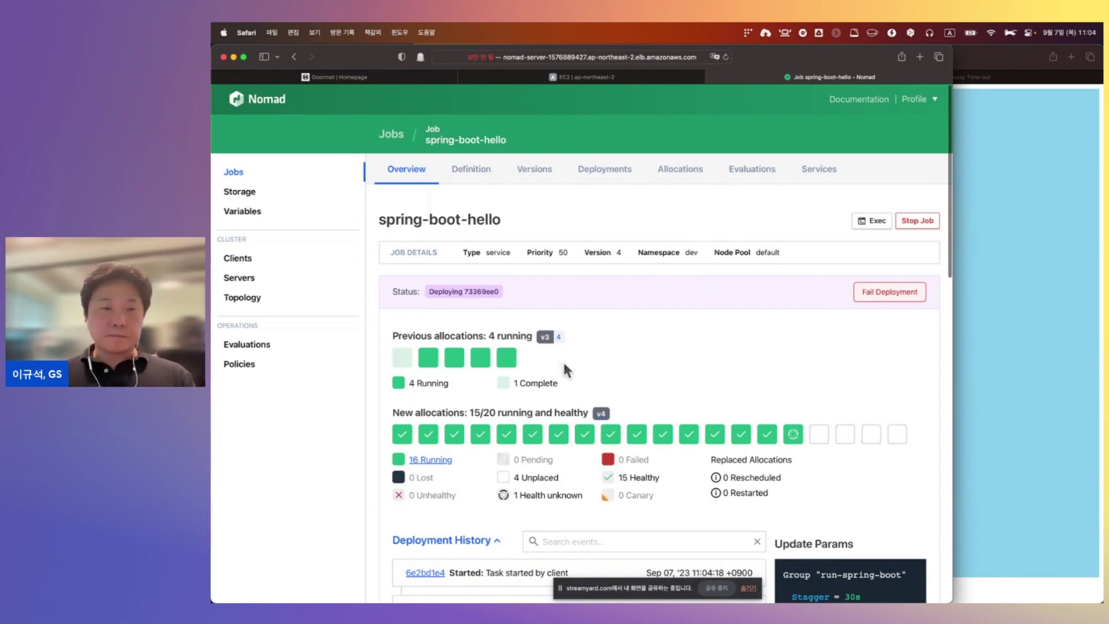
Examine the haproxy job's placement failures, including the amd64 CPU architecture constraint
{"action": "left_click", "coordinate": [260, 172]}
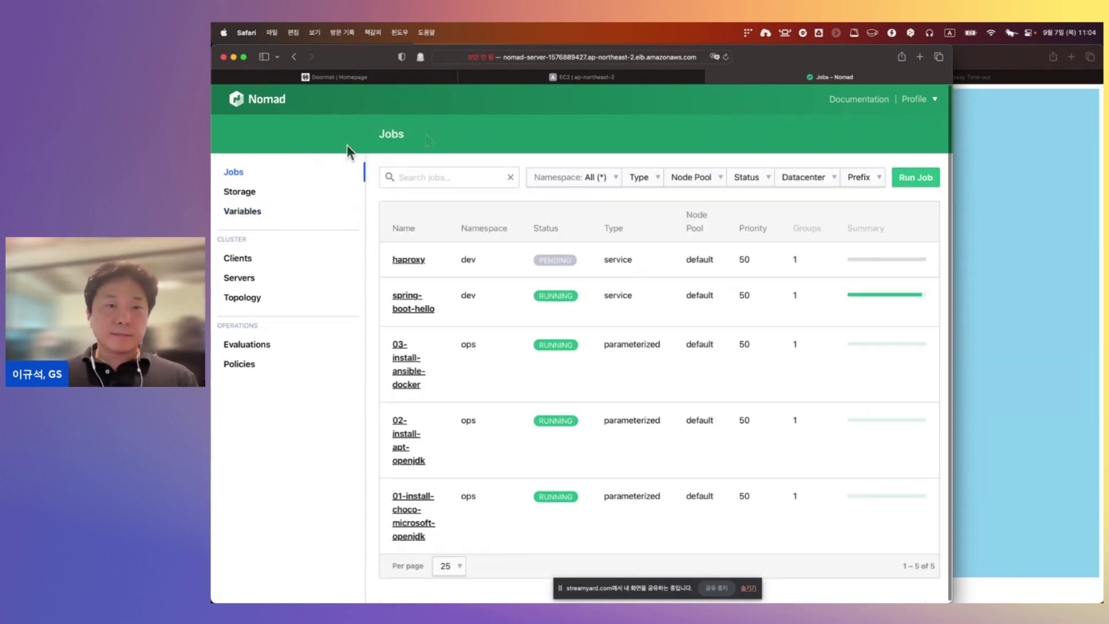
{"action": "left_click", "coordinate": [595, 265]}
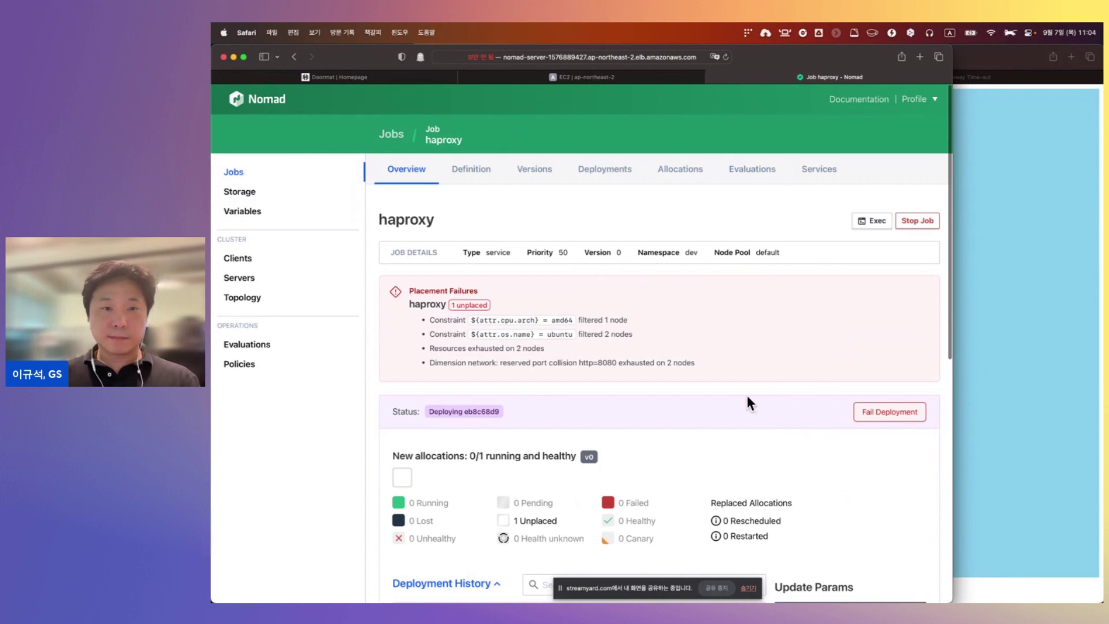
{"action": "scroll", "coordinate": [746, 403], "scroll_direction": "down", "scroll_amount": 2}
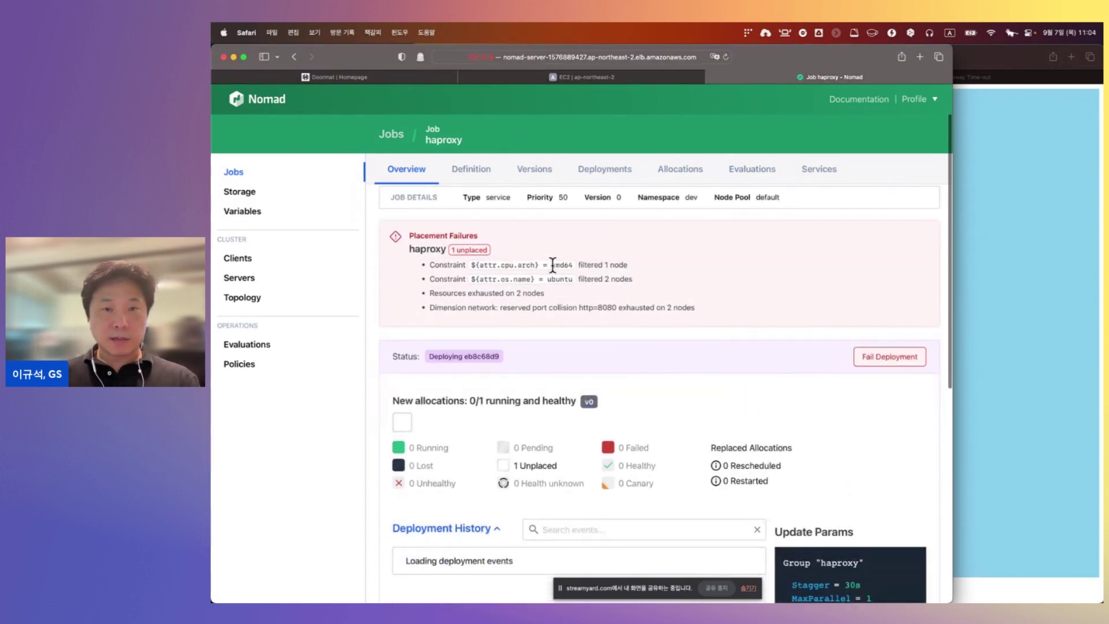
{"action": "left_click_drag", "start_coordinate": [553, 265], "coordinate": [585, 264]}
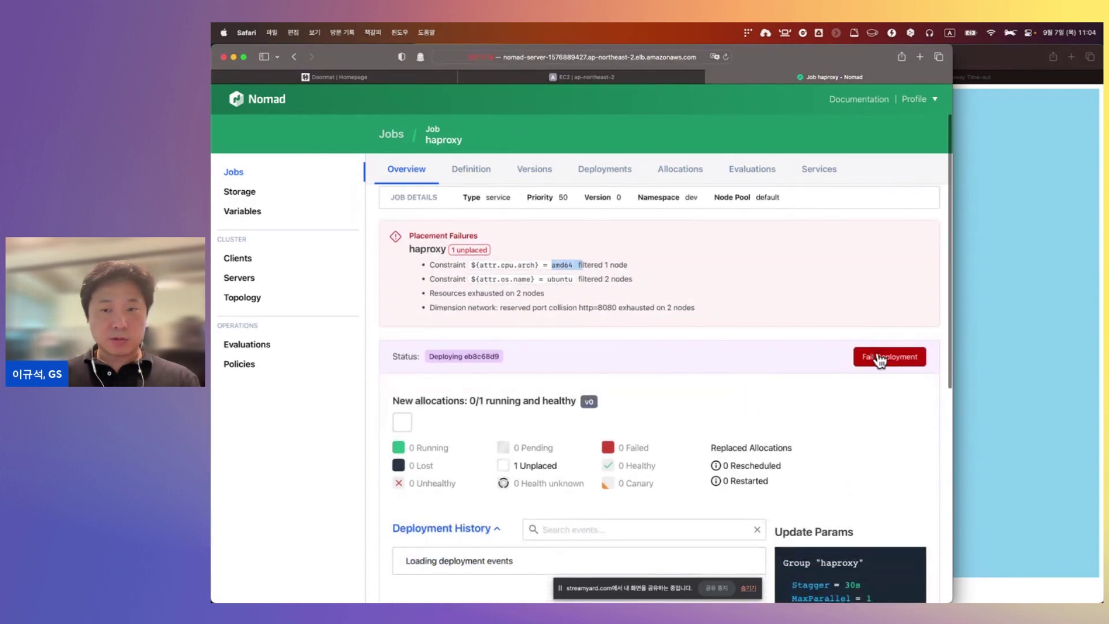
Recheck the rollout progress of spring-boot-hello and go back to the jobs list
{"action": "left_click", "coordinate": [238, 173]}
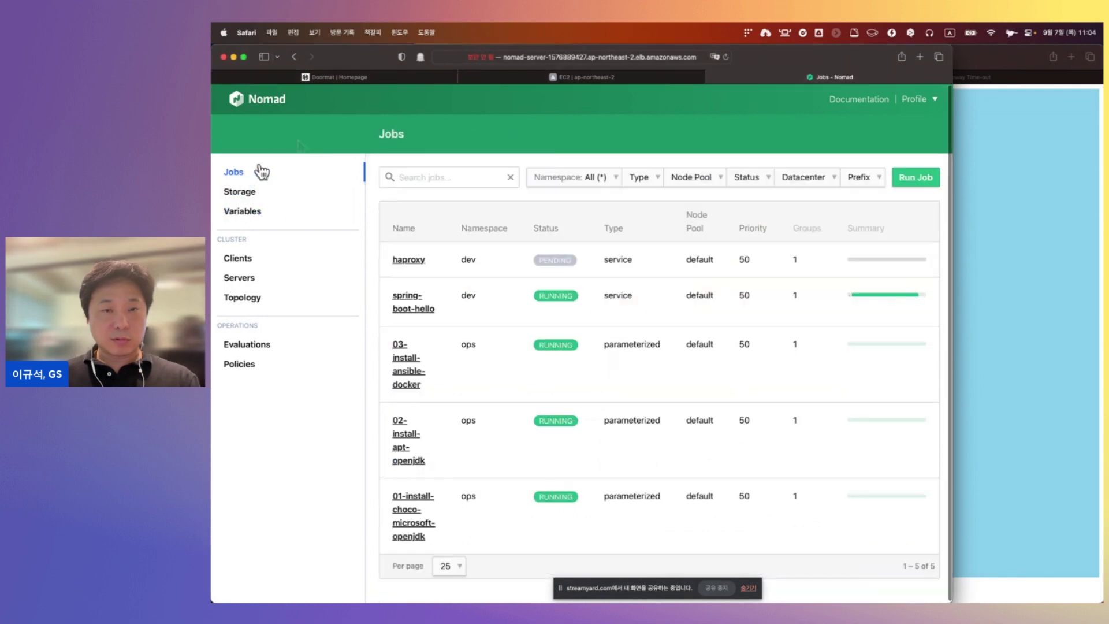
{"action": "left_click", "coordinate": [520, 307]}
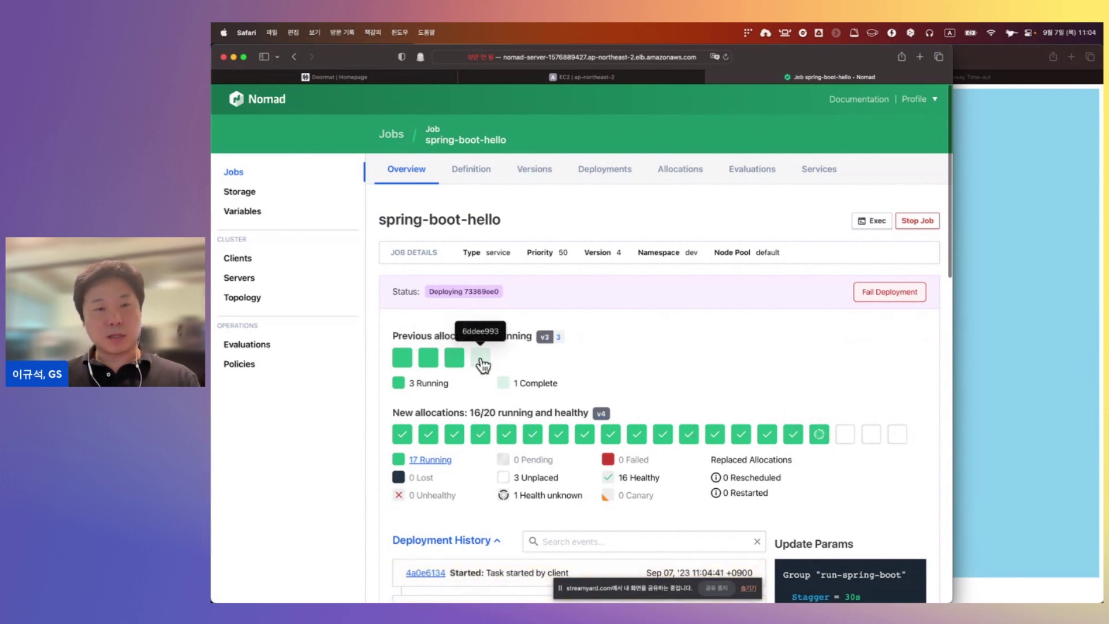
{"action": "left_click", "coordinate": [245, 172]}
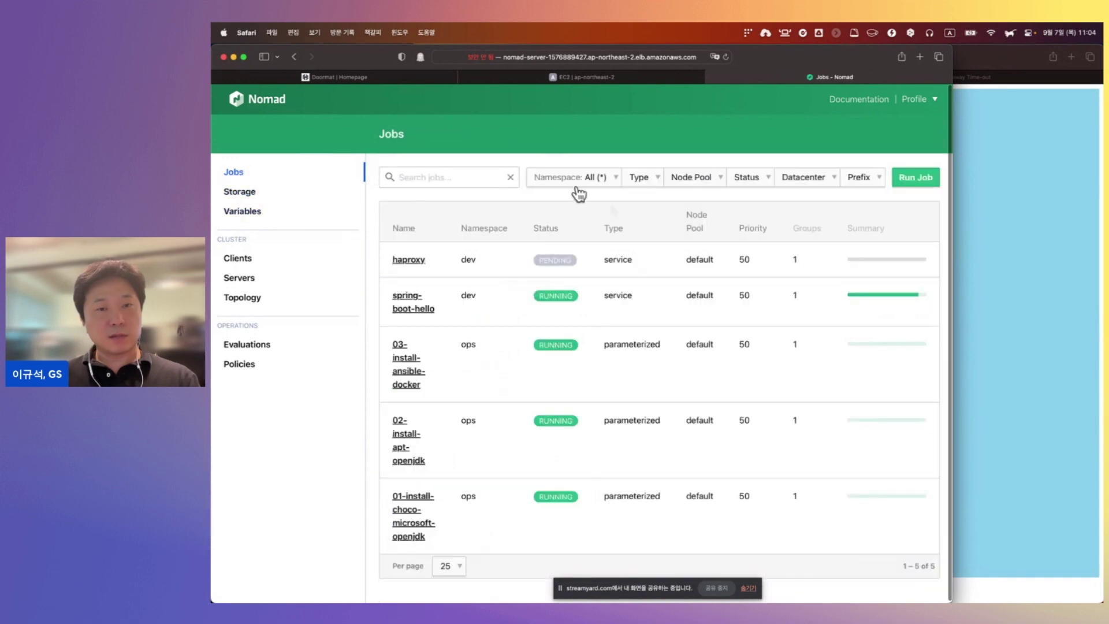
Fail the haproxy job's current deployment and restart the job
{"action": "left_click", "coordinate": [594, 270]}
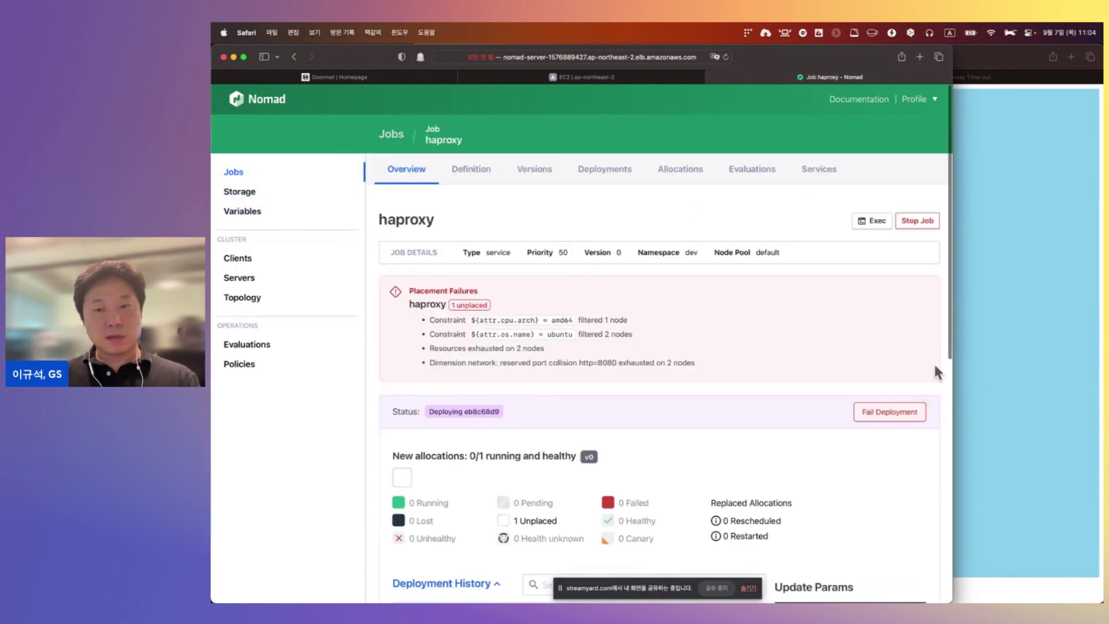
{"action": "left_click", "coordinate": [901, 413]}
{"action": "left_click", "coordinate": [919, 221]}
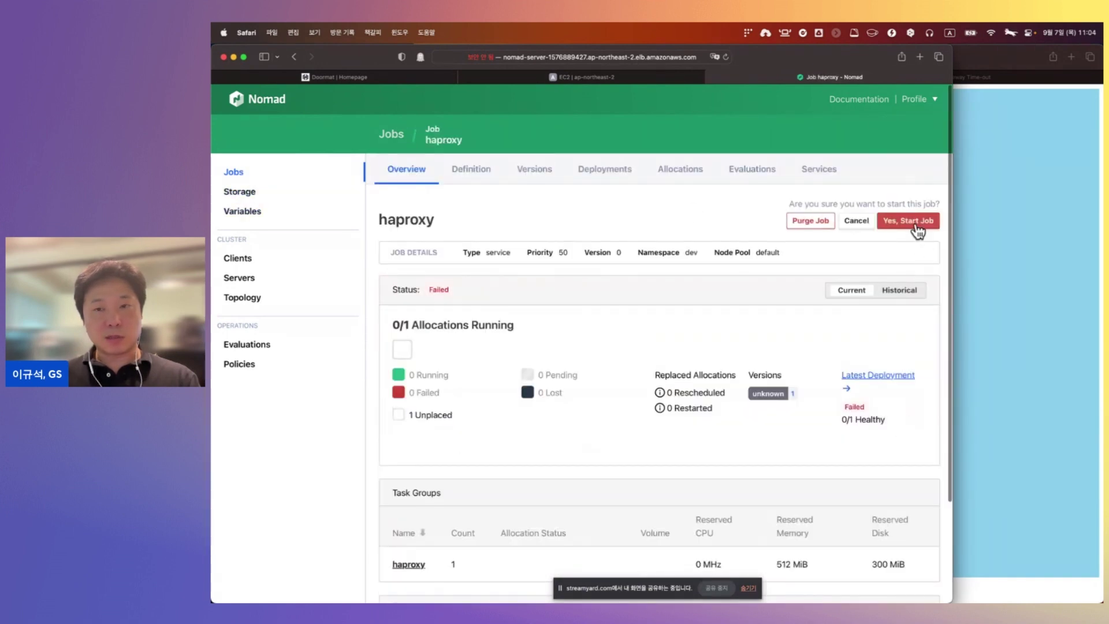
{"action": "left_click", "coordinate": [913, 221]}
{"action": "scroll", "coordinate": [578, 356], "scroll_direction": "down", "scroll_amount": 3}
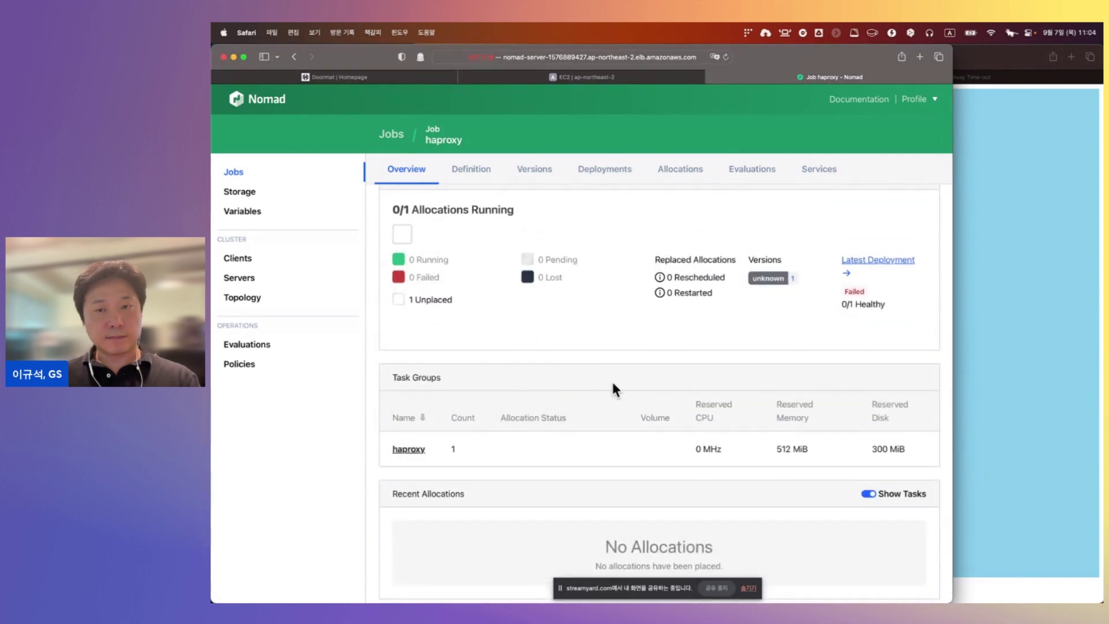
{"action": "scroll", "coordinate": [613, 384], "scroll_direction": "up", "scroll_amount": 2}
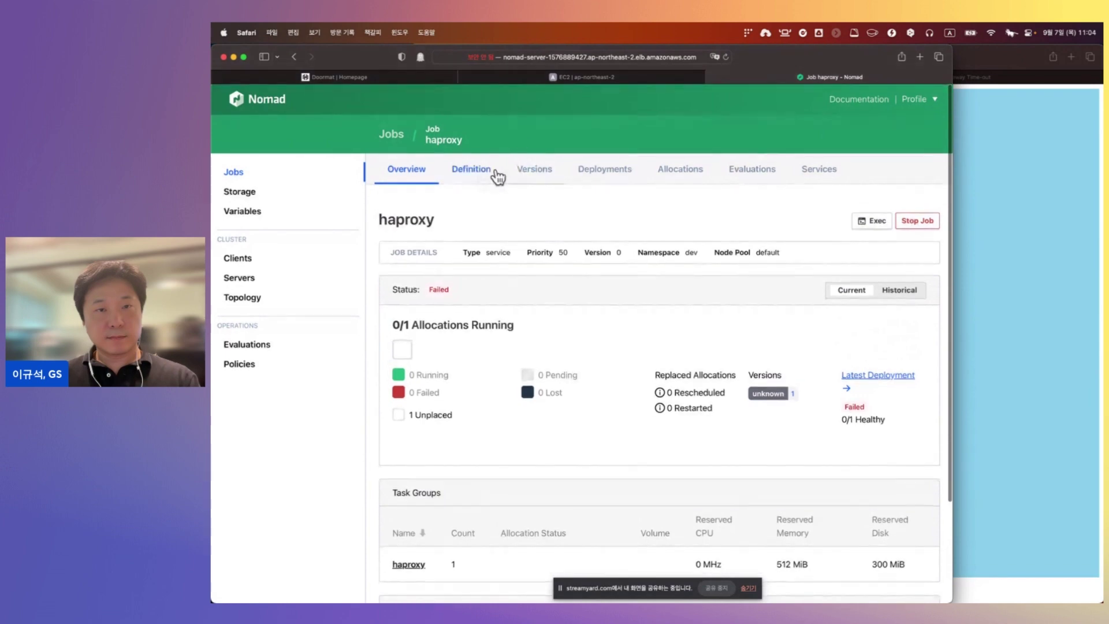
View the haproxy job definition and start the job again from its overview
{"action": "left_click", "coordinate": [490, 171]}
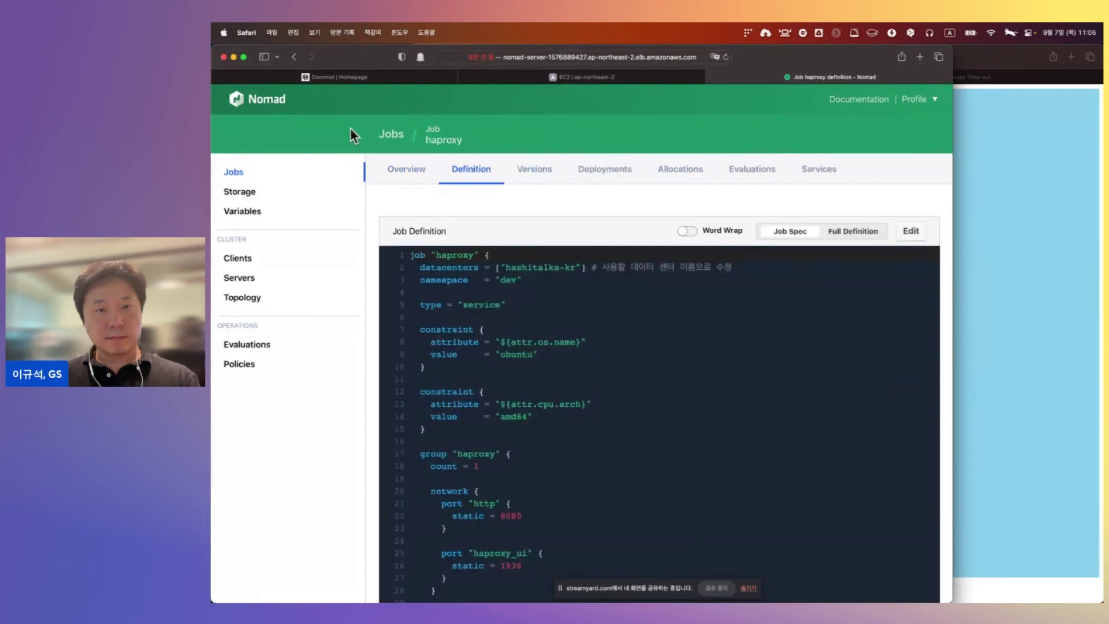
{"action": "left_click", "coordinate": [411, 172]}
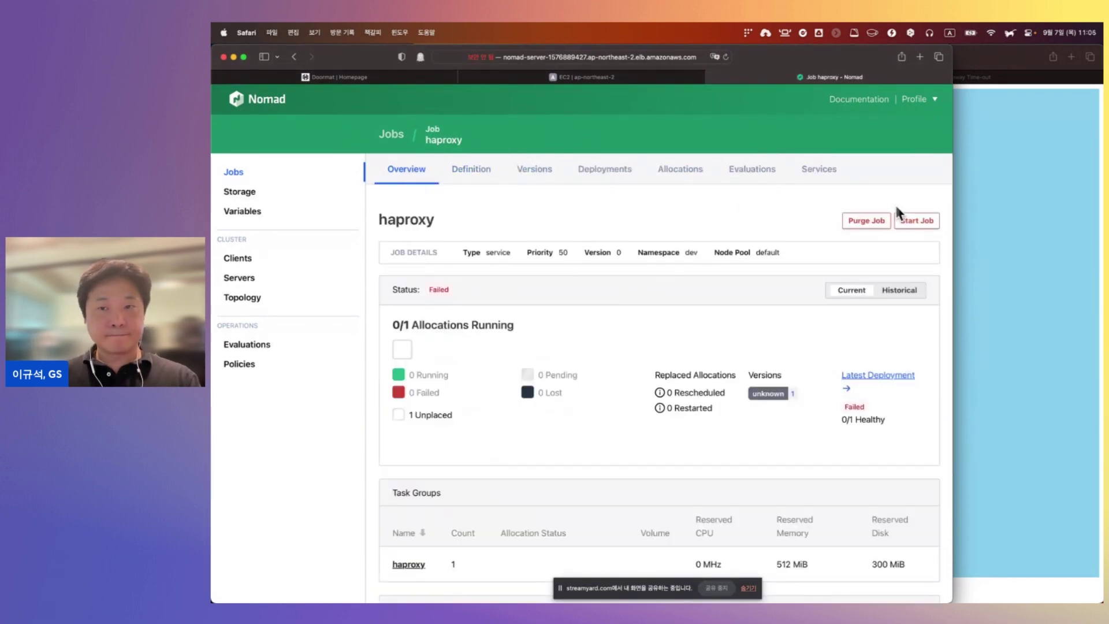
{"action": "left_click", "coordinate": [913, 221]}
{"action": "left_click", "coordinate": [911, 221]}
{"action": "scroll", "coordinate": [764, 226], "scroll_direction": "down", "scroll_amount": 3}
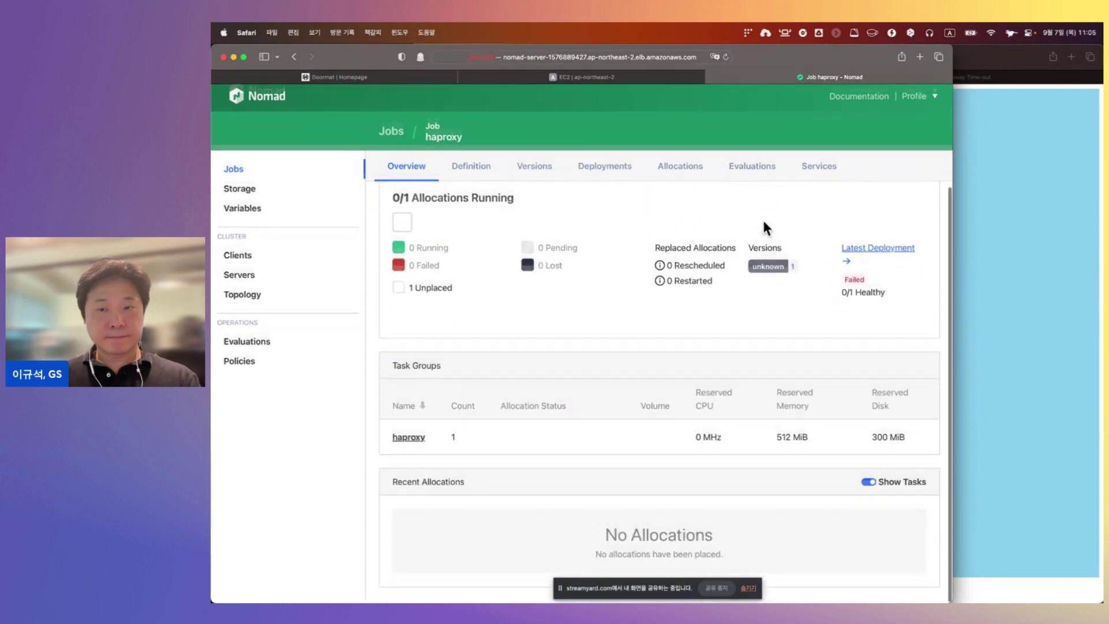
{"action": "scroll", "coordinate": [764, 227], "scroll_direction": "up", "scroll_amount": 3}
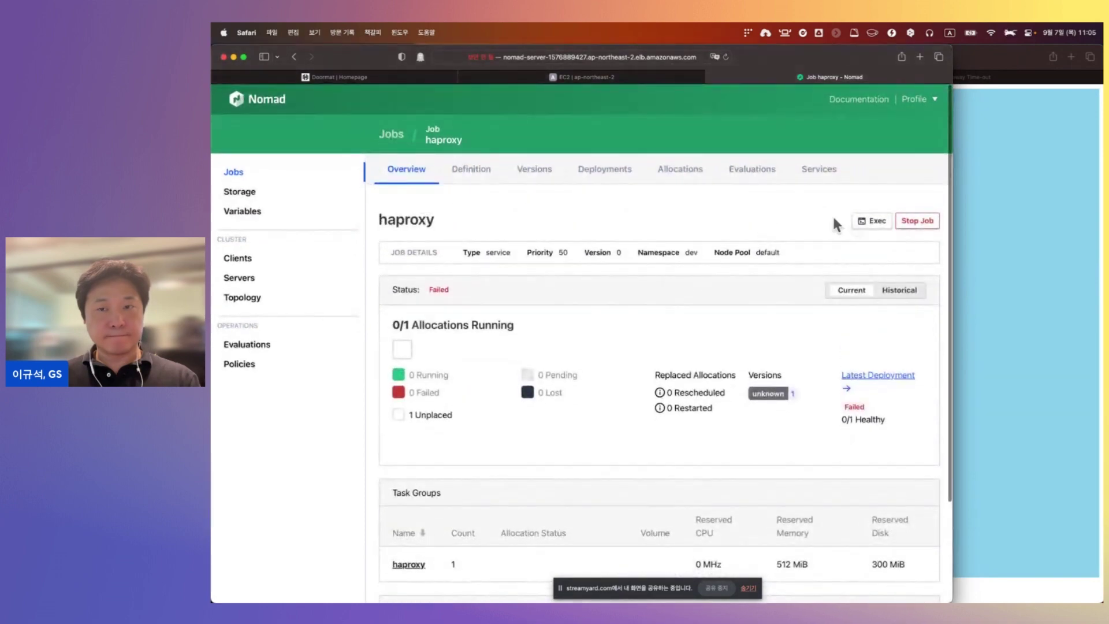
Stop the haproxy job and confirm the stop
{"action": "left_click", "coordinate": [926, 227]}
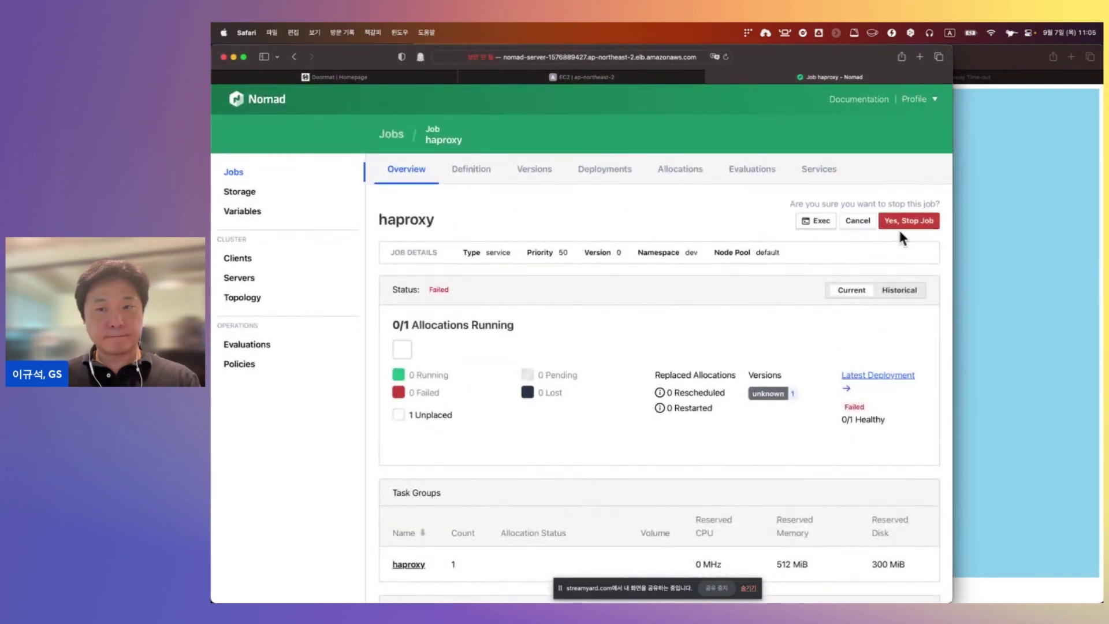
{"action": "left_click", "coordinate": [914, 231]}
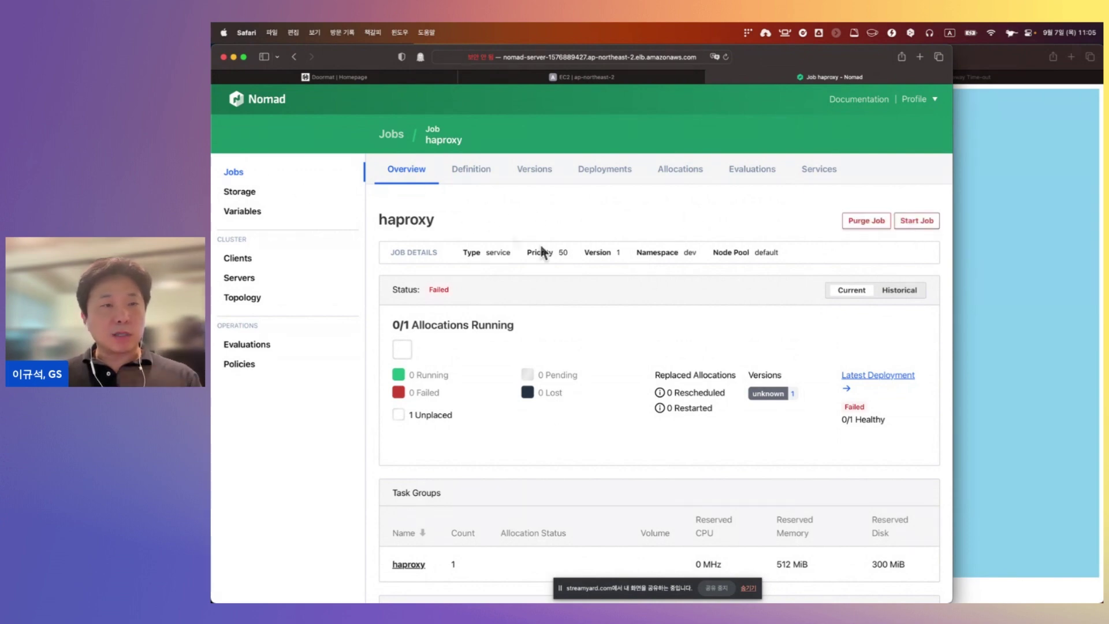
View the cluster's client list and inspect the spring-boot-hello job's new allocations and deployment history
{"action": "left_click", "coordinate": [247, 257]}
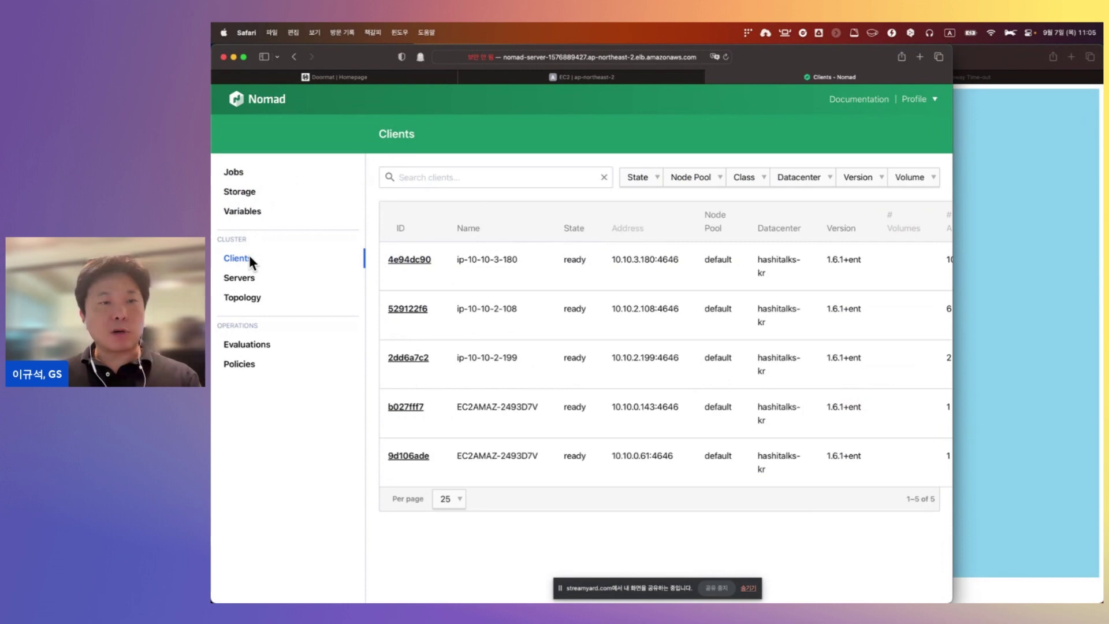
{"action": "left_click", "coordinate": [240, 172]}
{"action": "left_click", "coordinate": [450, 289]}
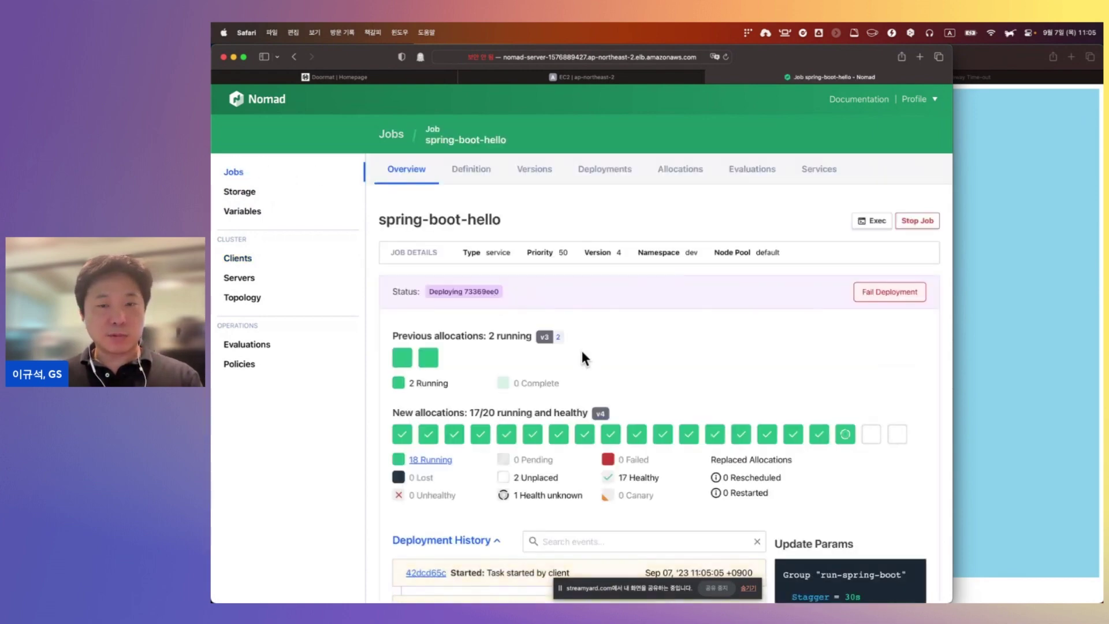
{"action": "scroll", "coordinate": [582, 359], "scroll_direction": "down", "scroll_amount": 3}
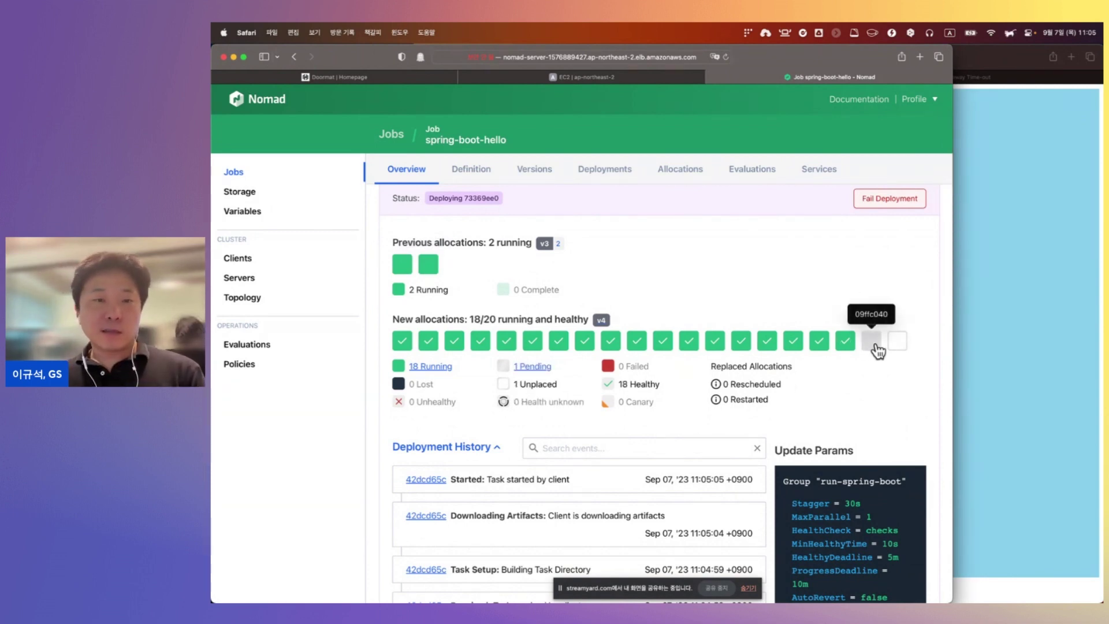
Open the haproxy job, start it again with confirmation, and view its new deployment's allocation
{"action": "left_click", "coordinate": [234, 176]}
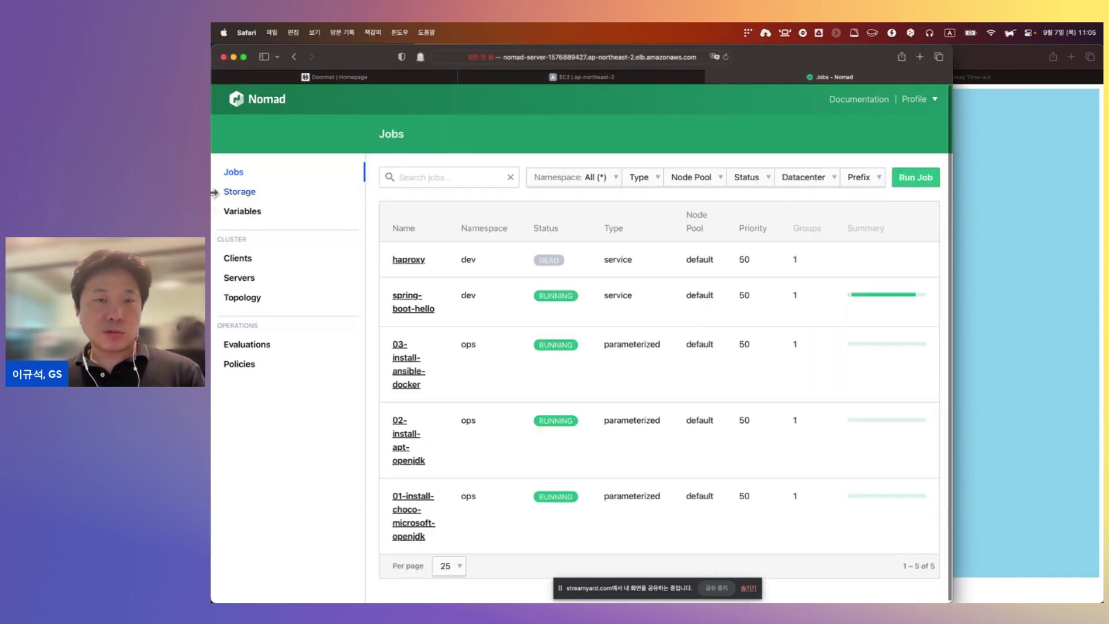
{"action": "left_click", "coordinate": [401, 258]}
{"action": "left_click", "coordinate": [917, 220]}
{"action": "left_click", "coordinate": [913, 220]}
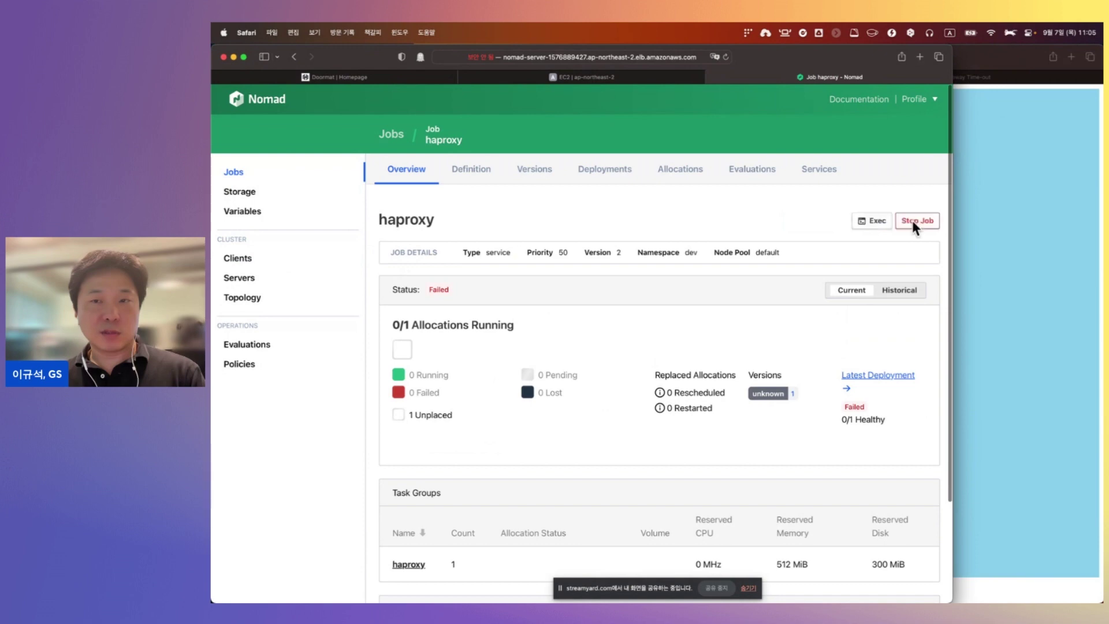
{"action": "scroll", "coordinate": [657, 394], "scroll_direction": "down", "scroll_amount": 3}
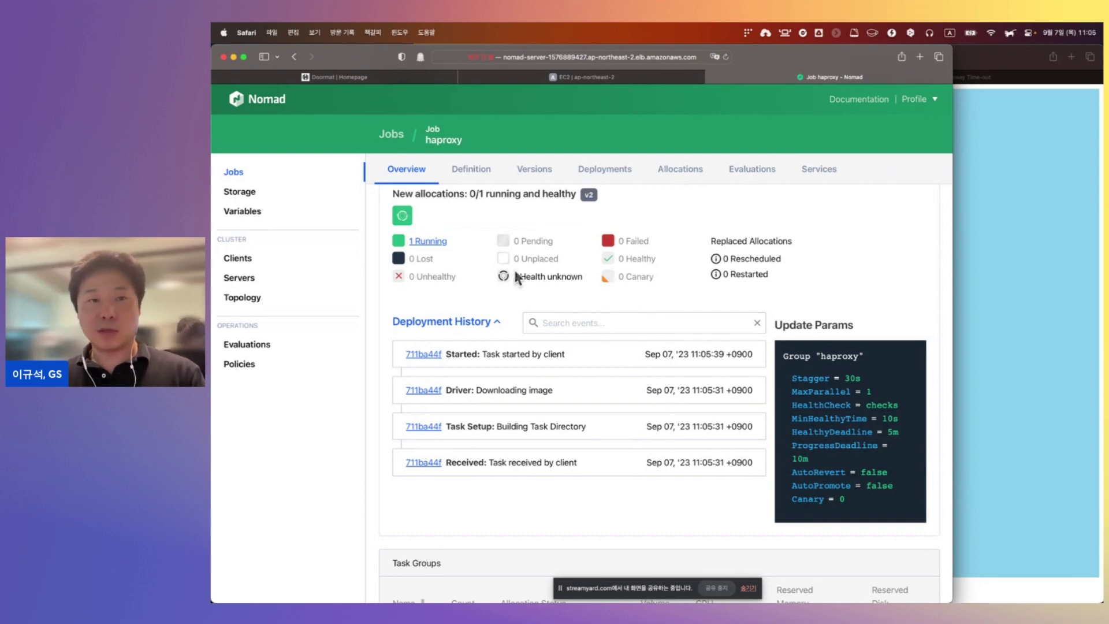
Open the haproxy task inside the haproxy job's running allocation
{"action": "scroll", "coordinate": [496, 283], "scroll_direction": "down", "scroll_amount": 5}
{"action": "left_click", "coordinate": [642, 390]}
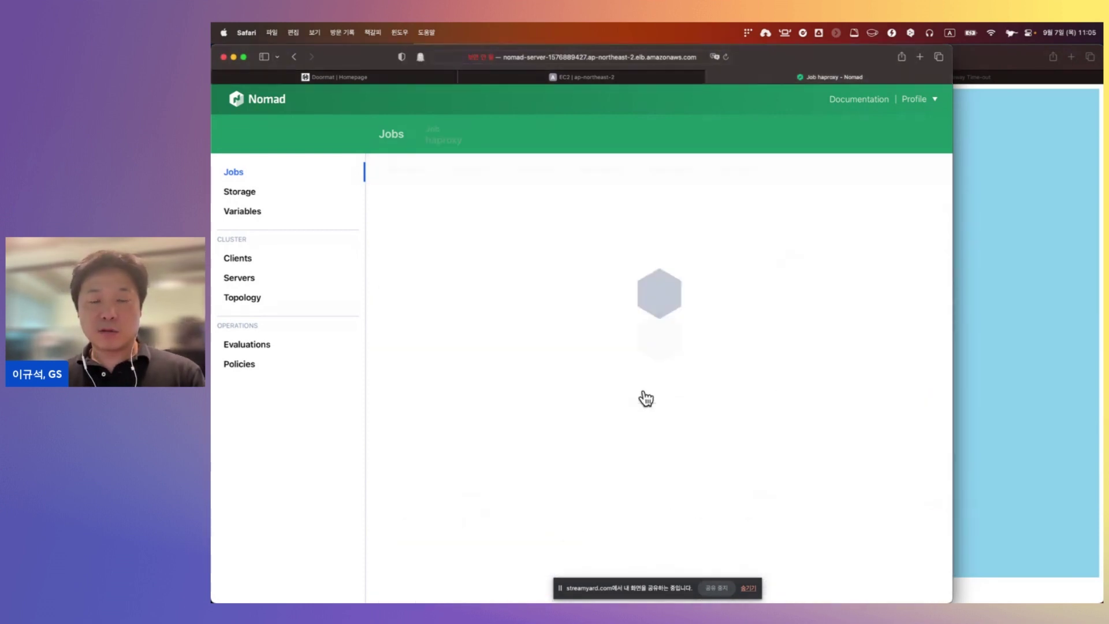
{"action": "scroll", "coordinate": [566, 399], "scroll_direction": "down", "scroll_amount": 2}
{"action": "left_click", "coordinate": [575, 490]}
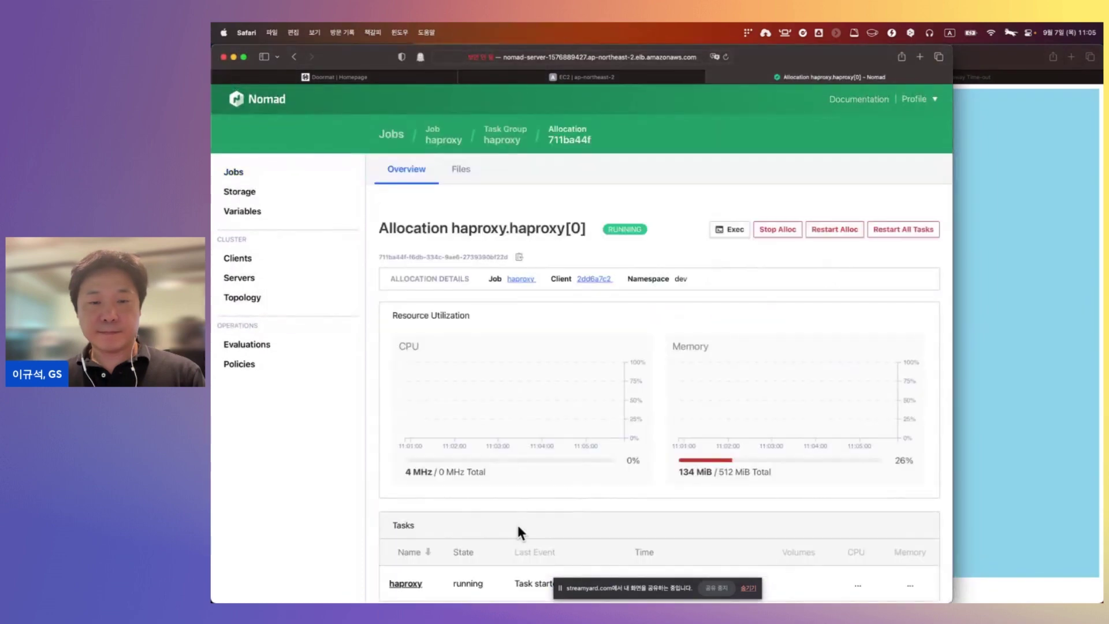
{"action": "scroll", "coordinate": [520, 520], "scroll_direction": "down", "scroll_amount": 3}
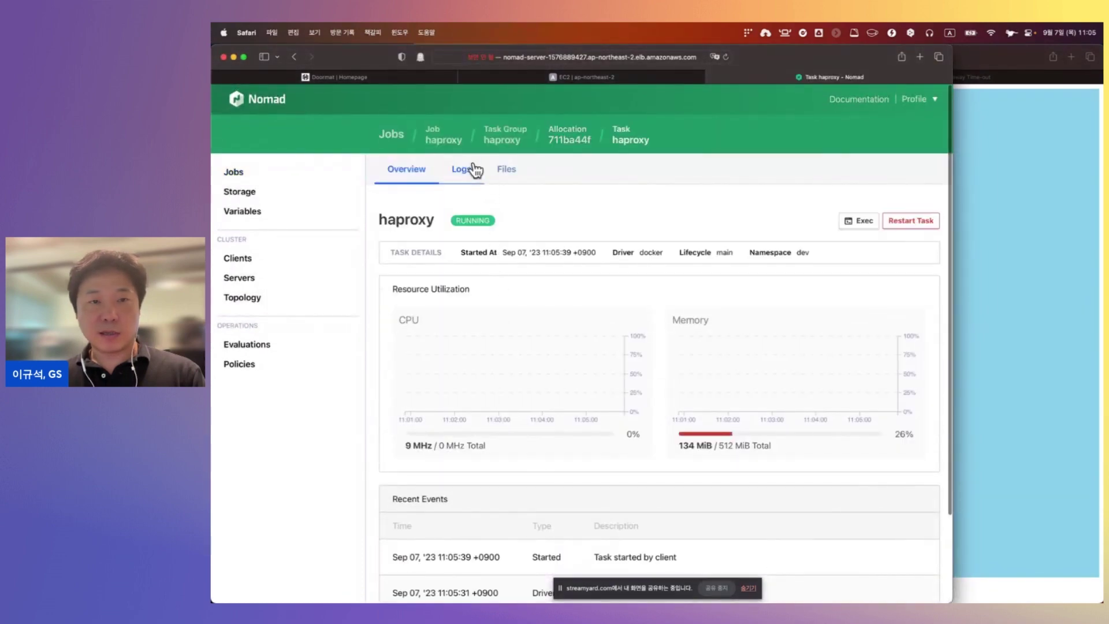
Open haproxy.cfg in the haproxy task's local folder and highlight the server lines of the http_back backend
{"action": "left_click", "coordinate": [505, 171]}
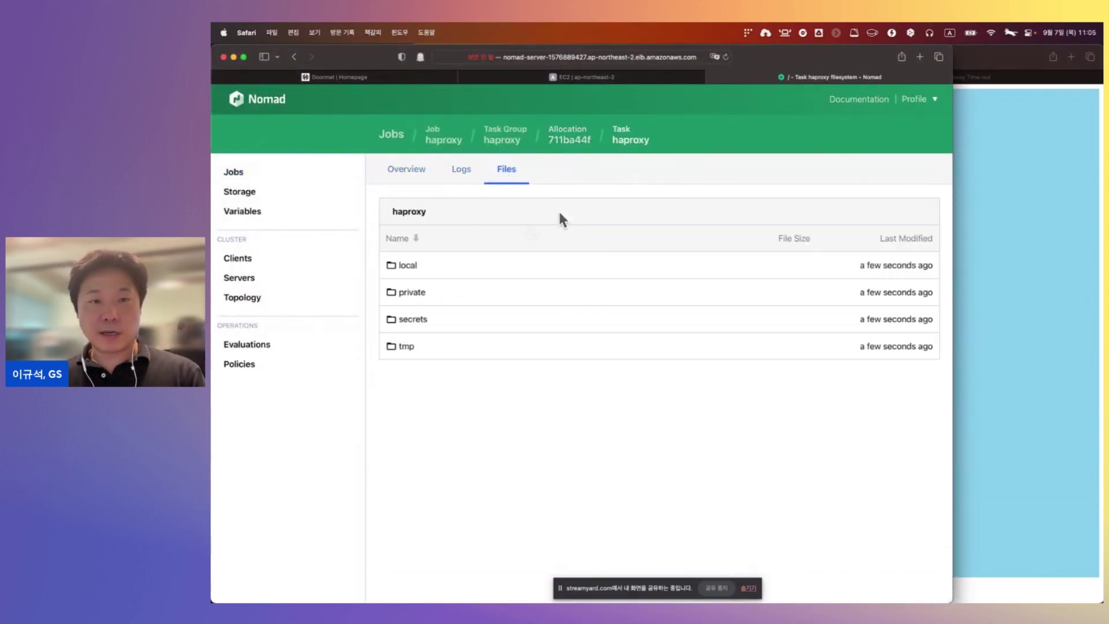
{"action": "left_click", "coordinate": [404, 267]}
{"action": "left_click", "coordinate": [420, 277]}
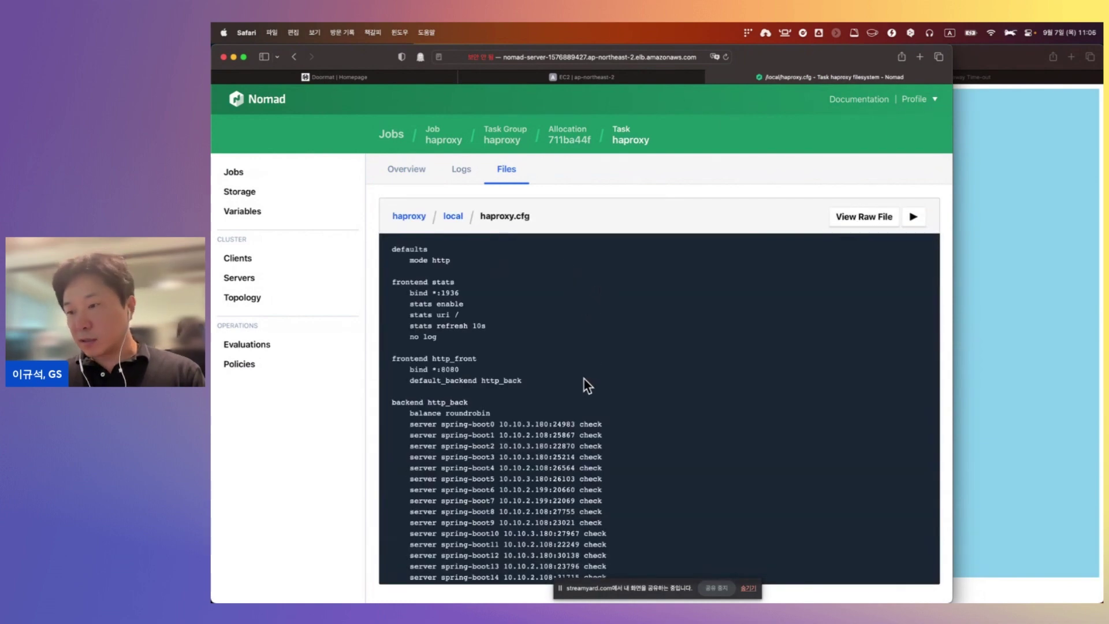
{"action": "scroll", "coordinate": [583, 379], "scroll_direction": "down", "scroll_amount": 2}
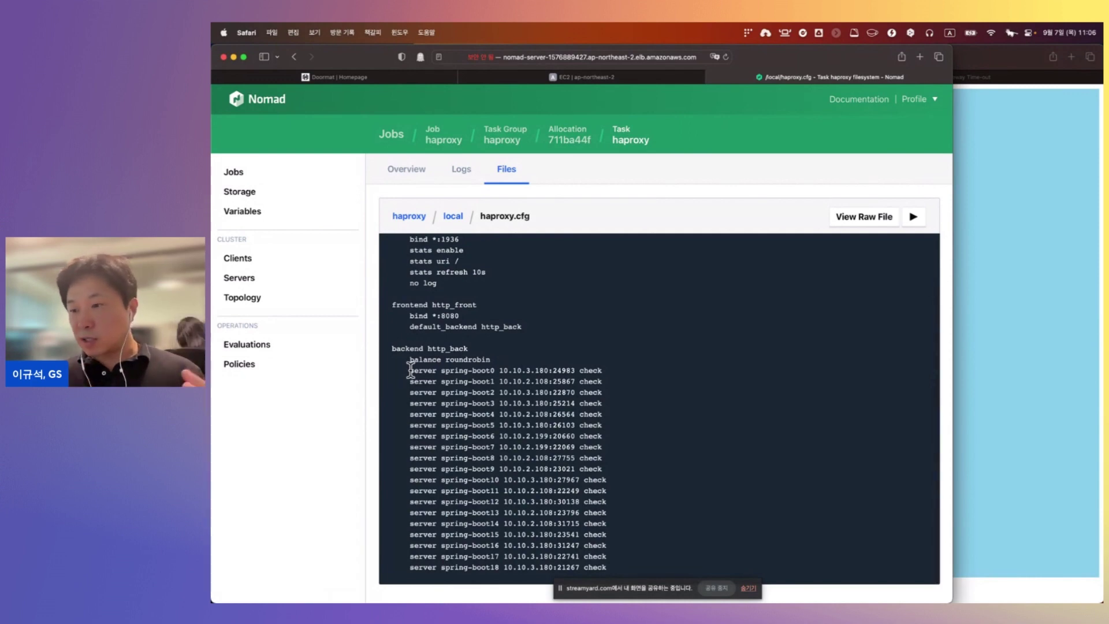
{"action": "left_click_drag", "start_coordinate": [411, 370], "coordinate": [615, 566]}
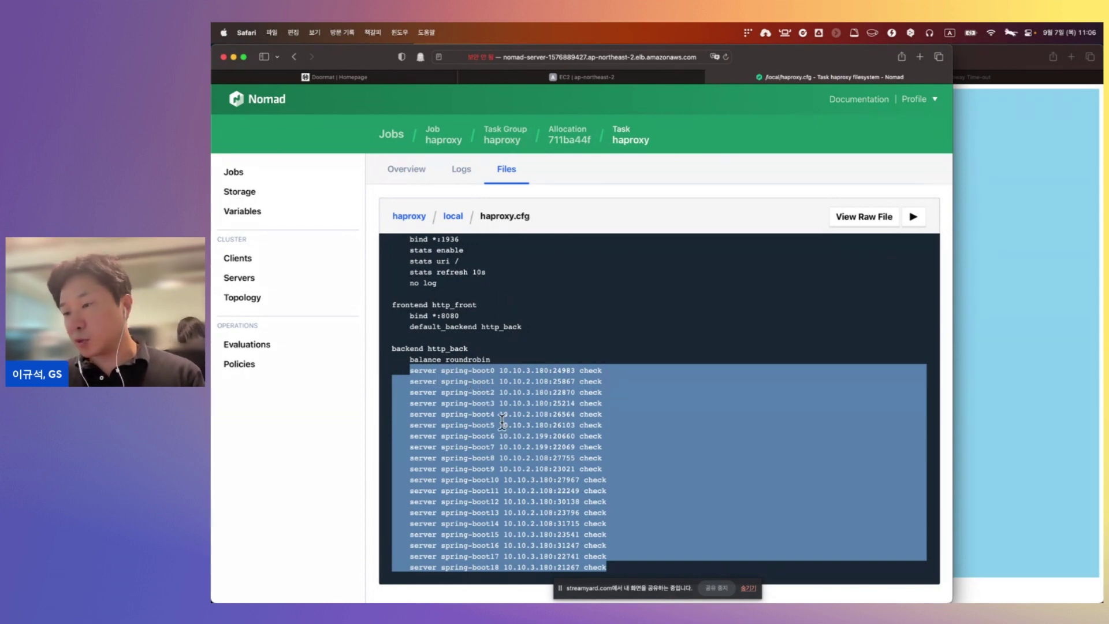
Check the haproxy job's overview, and reload the load-balanced hello page repeatedly to compare the responding hosts
{"action": "left_click", "coordinate": [242, 172]}
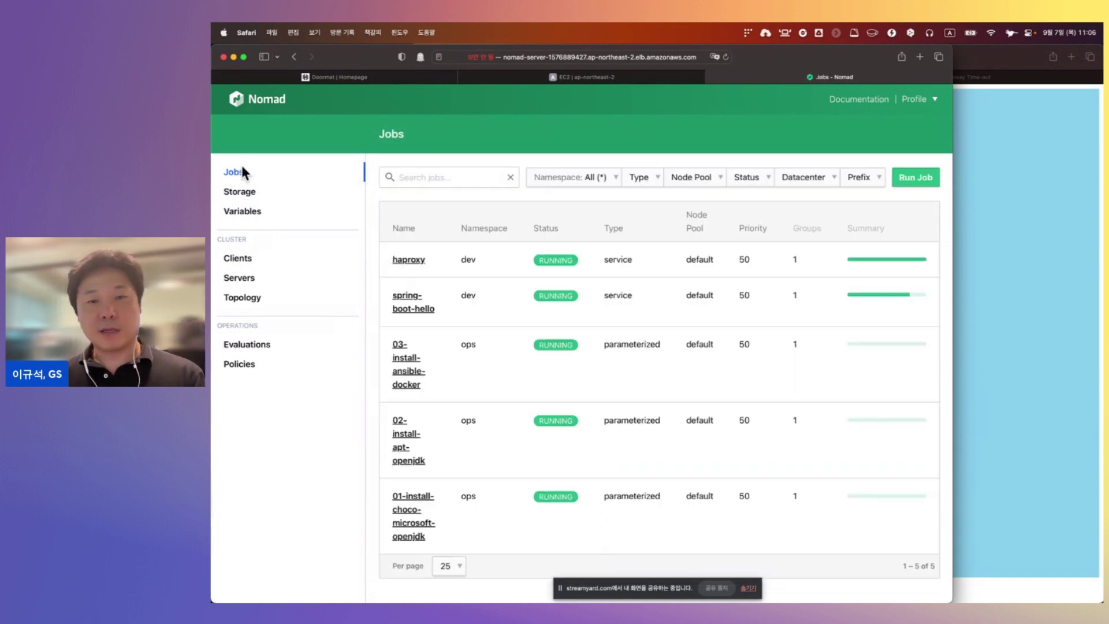
{"action": "left_click", "coordinate": [510, 268]}
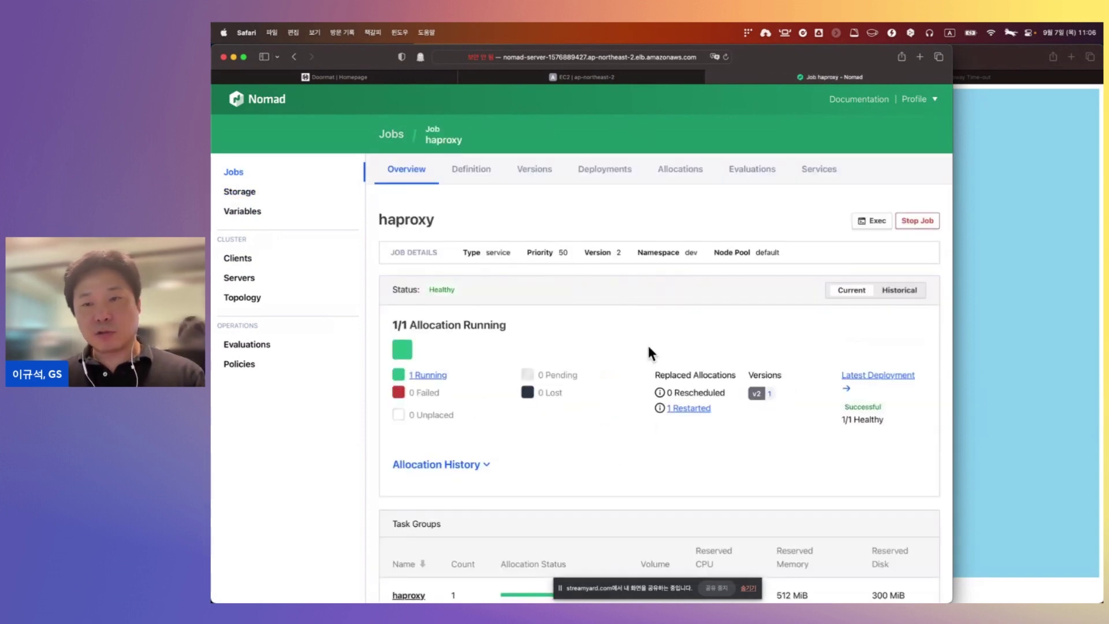
{"action": "left_click", "coordinate": [1002, 281]}
{"action": "key", "text": "super+r"}
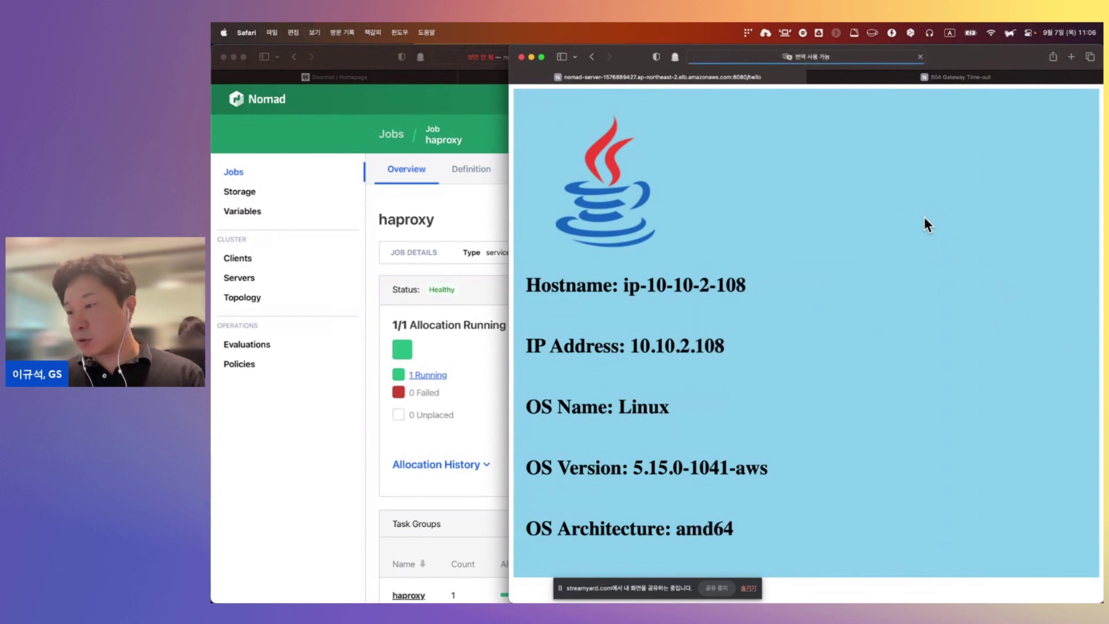
{"action": "key", "text": "super+r"}
{"action": "key", "text": "super+r"}
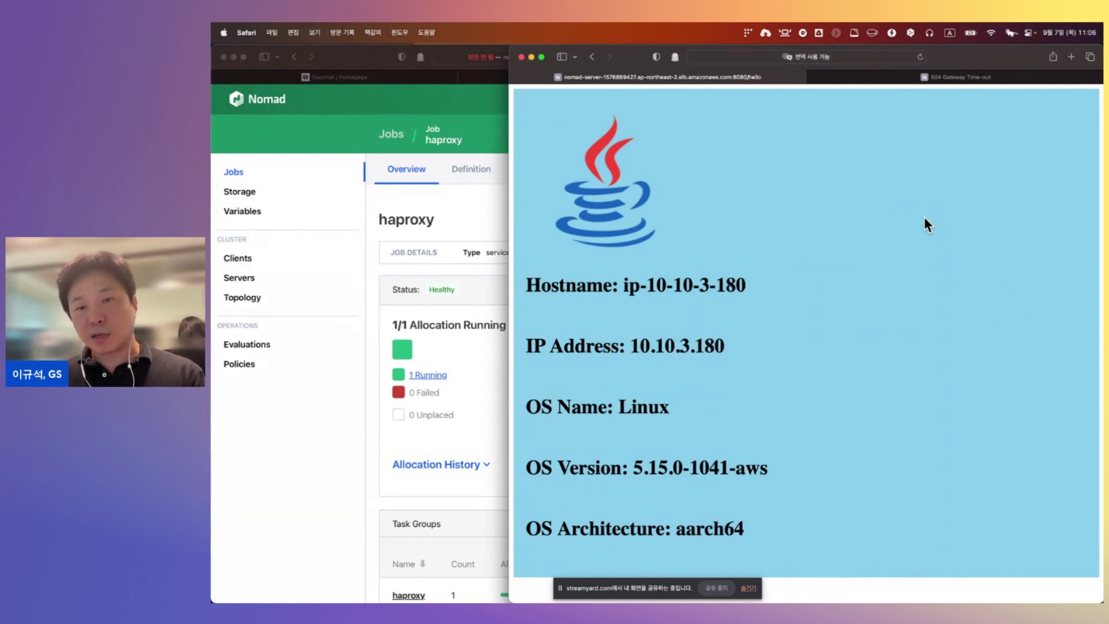
{"action": "key", "text": "super+r"}
{"action": "key", "text": "super+r"}
{"action": "key", "text": "super+r"}
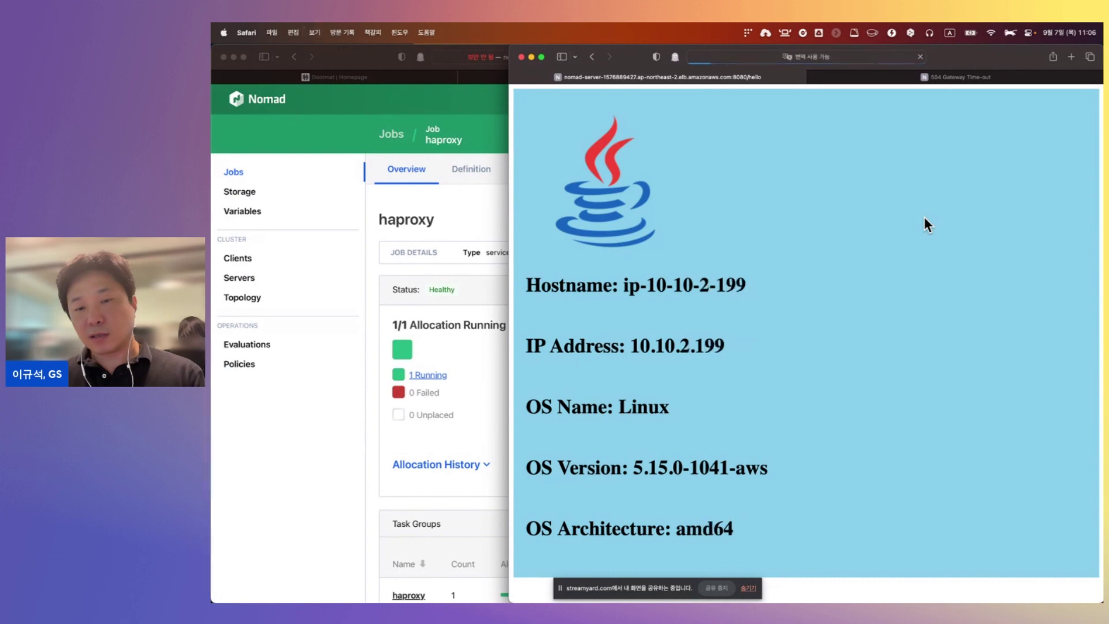
{"action": "key", "text": "super+r"}
{"action": "key", "text": "super+r"}
{"action": "key", "text": "super+r"}
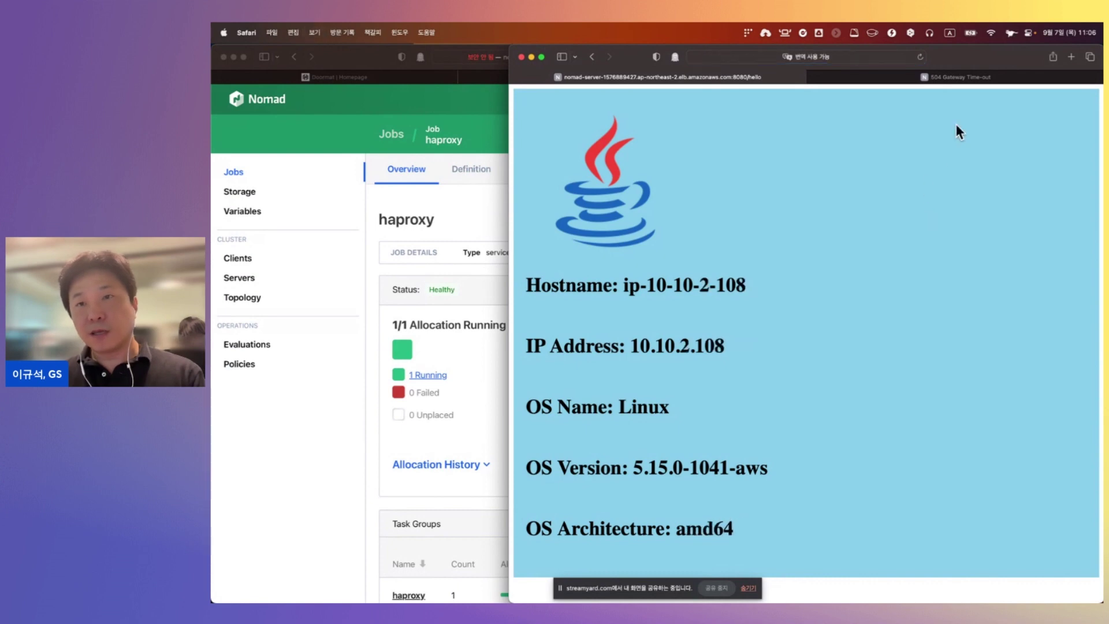
Reload the HAProxy statistics report, examine the http_back servers, and return to the Nomad window
{"action": "left_click", "coordinate": [991, 79]}
{"action": "key", "text": "super+r"}
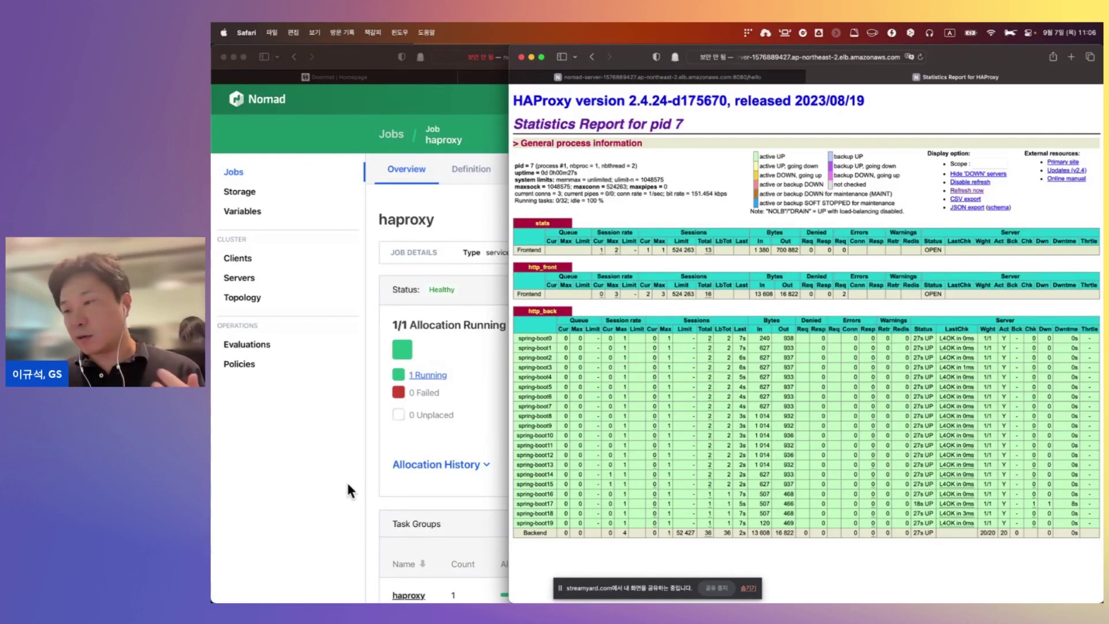
{"action": "left_click", "coordinate": [309, 494]}
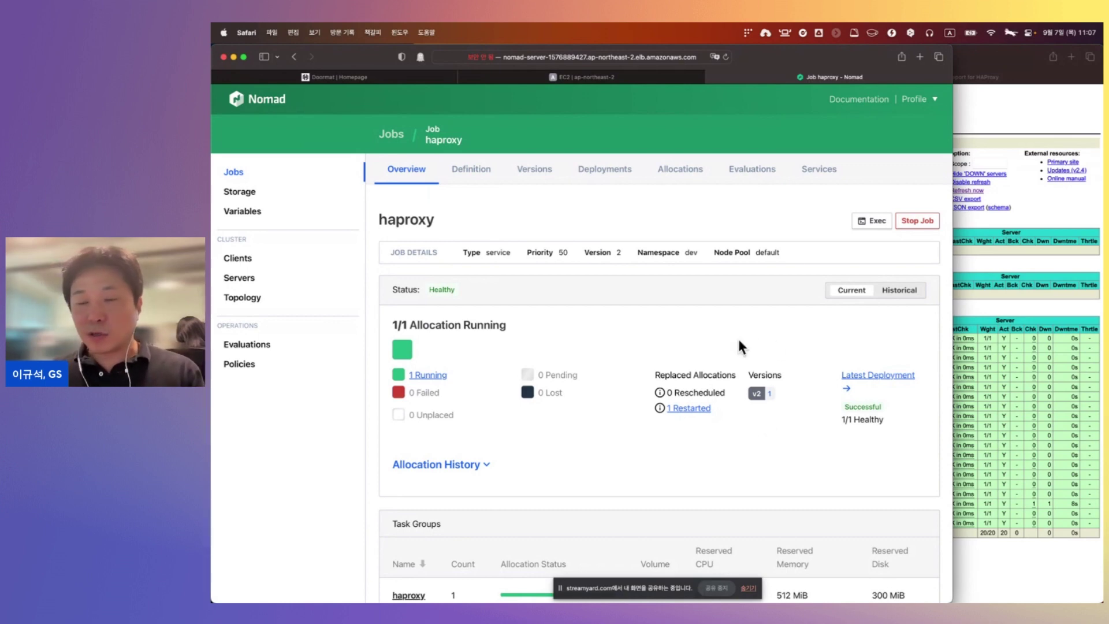
Present the automatic scale-out, Blue/Green and Canary slides in the slide deck, and return to the hello page and Nomad window
{"action": "key", "text": "ctrl+Left"}
{"action": "key", "text": "Right"}
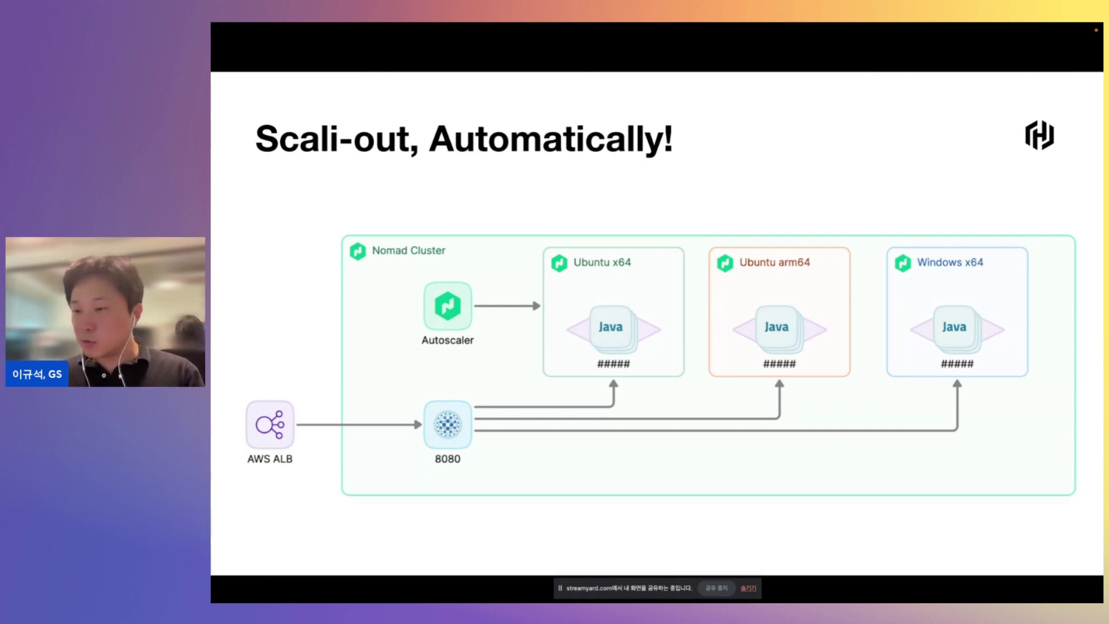
{"action": "key", "text": "Right"}
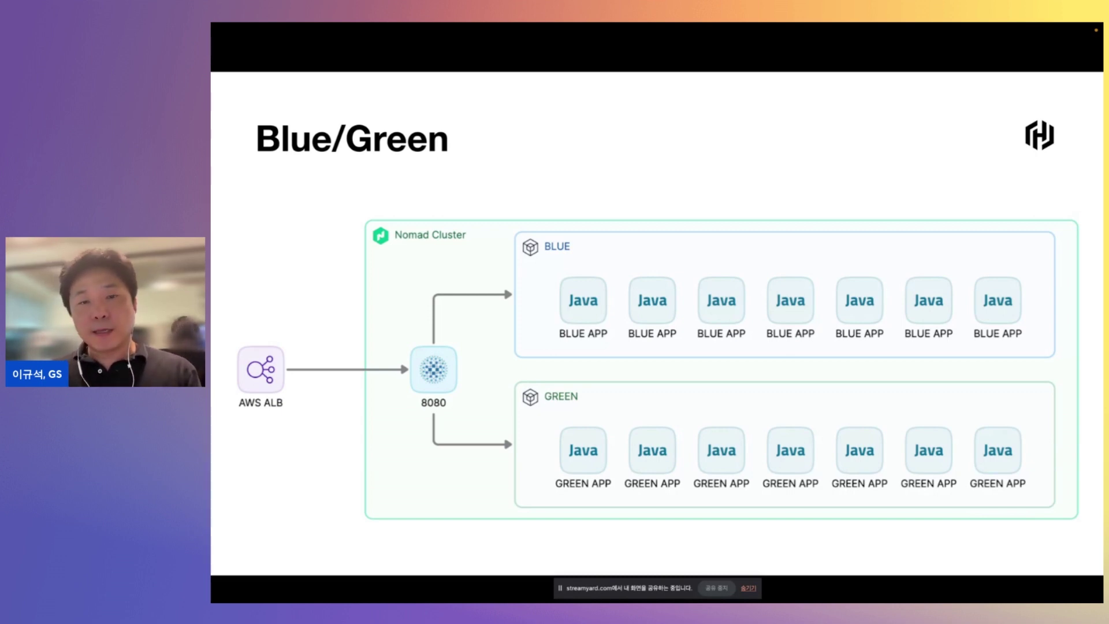
{"action": "key", "text": "Right"}
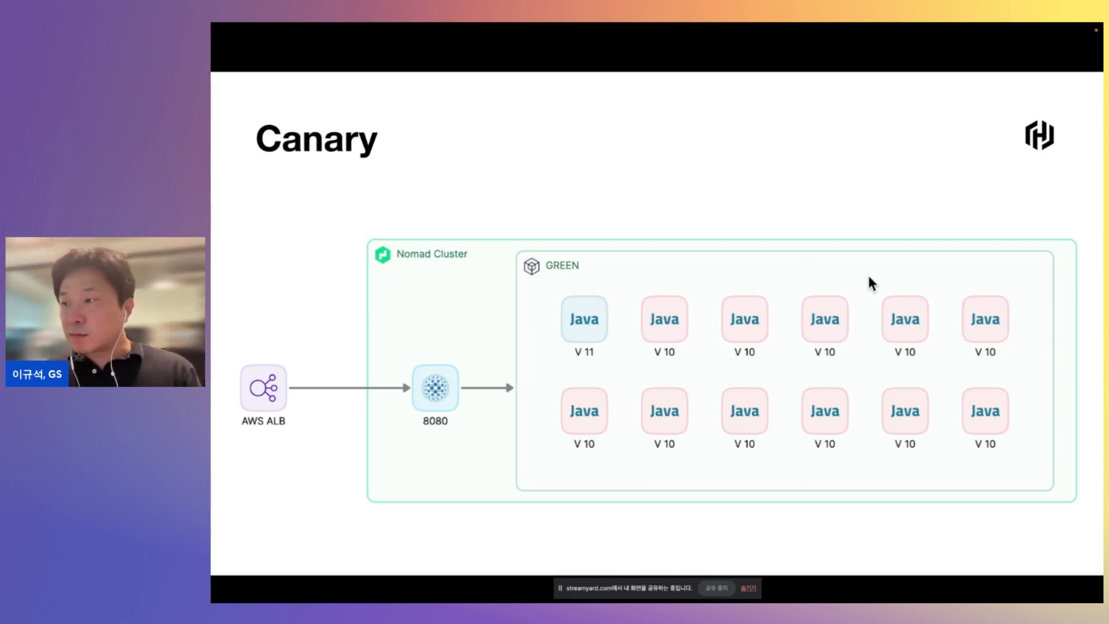
{"action": "key", "text": "Escape"}
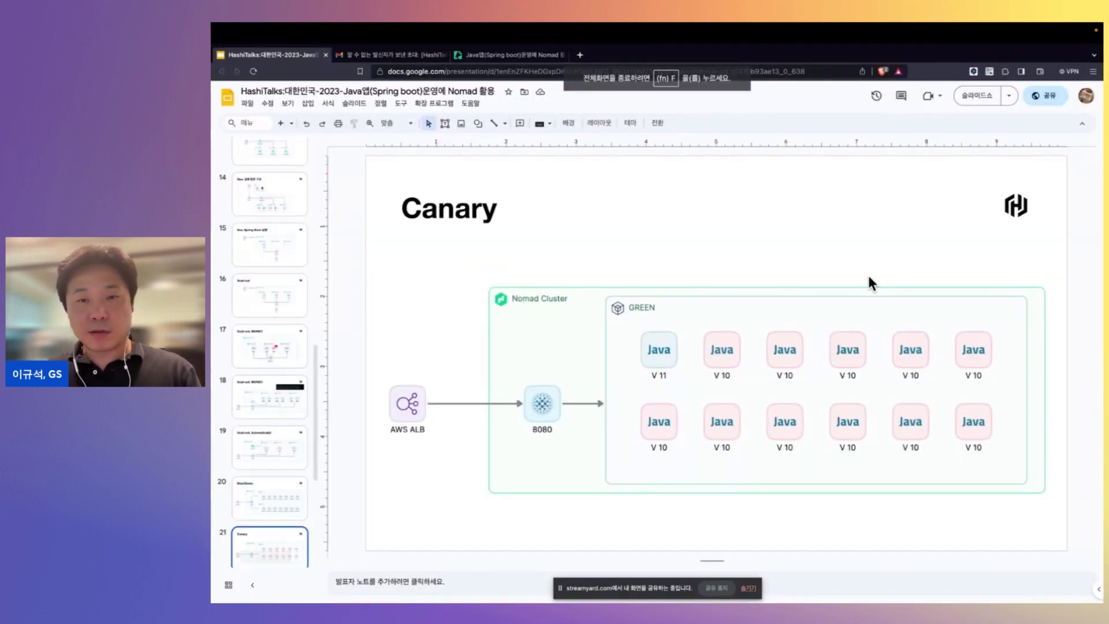
{"action": "left_click", "coordinate": [976, 96]}
{"action": "key", "text": "ctrl+Right"}
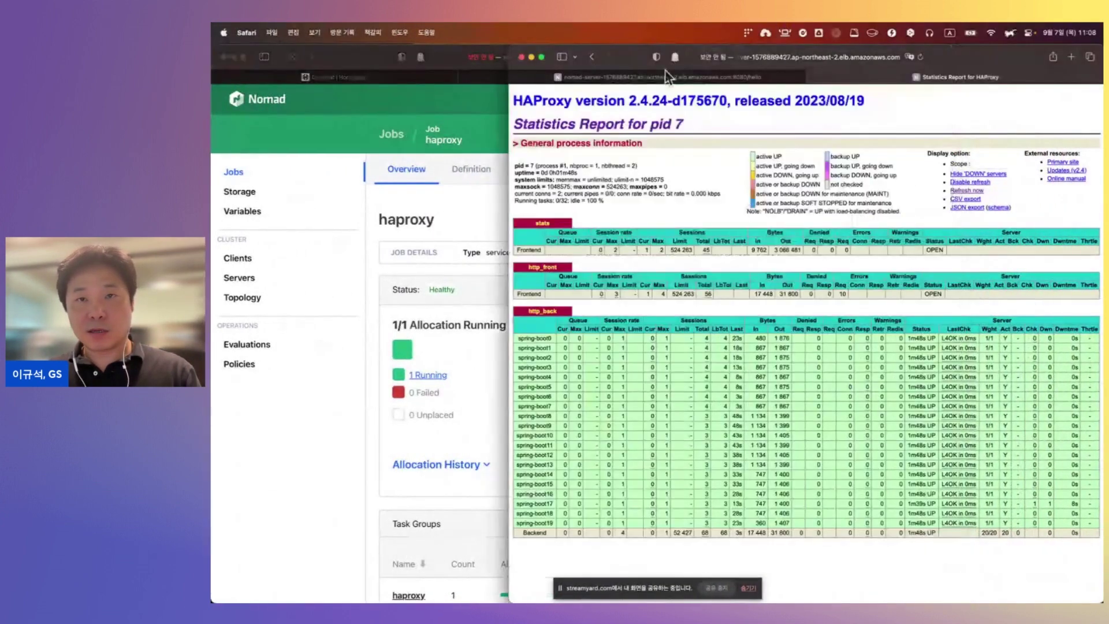
{"action": "left_click", "coordinate": [664, 75]}
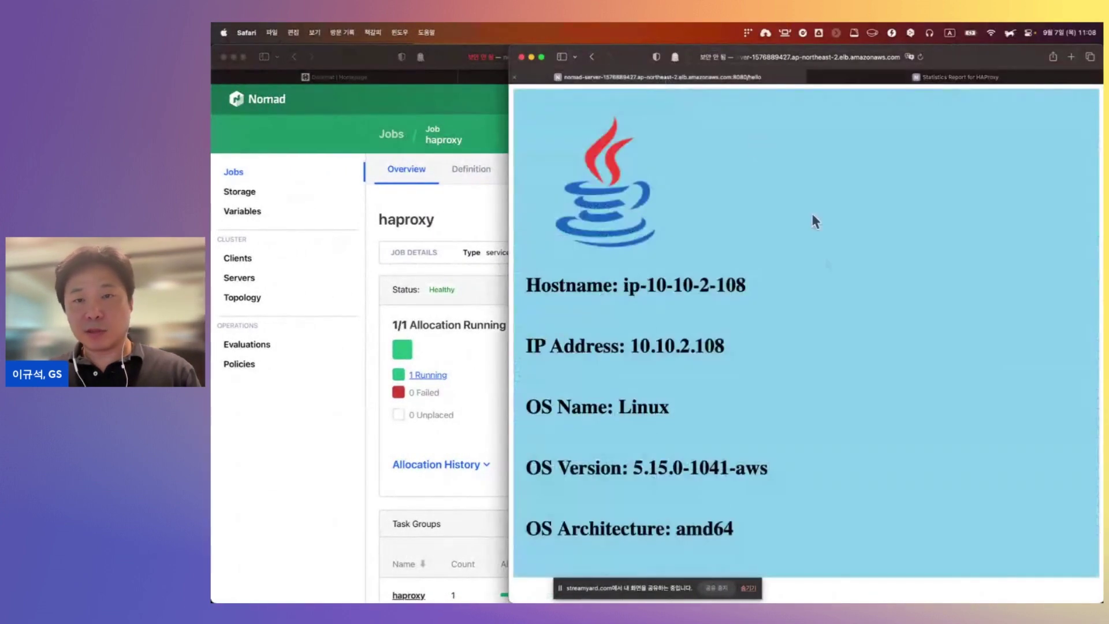
{"action": "left_click", "coordinate": [356, 496]}
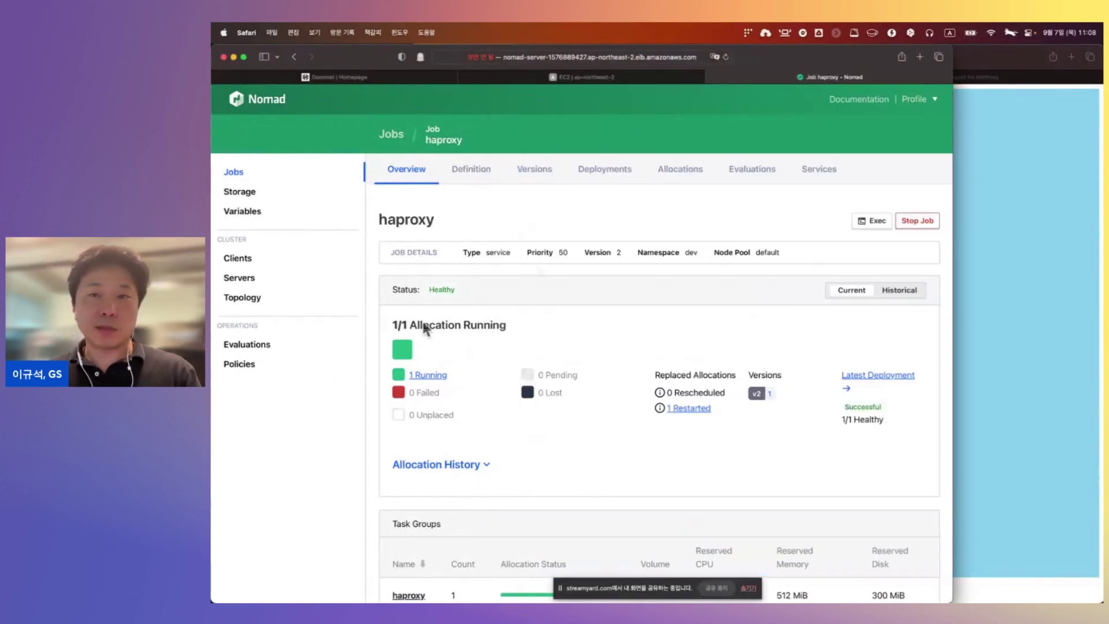
Try to replace the haproxy job definition with the spring-boot-hello spec that has count 20, max_parallel 4 and canary 2
{"action": "left_click", "coordinate": [475, 173]}
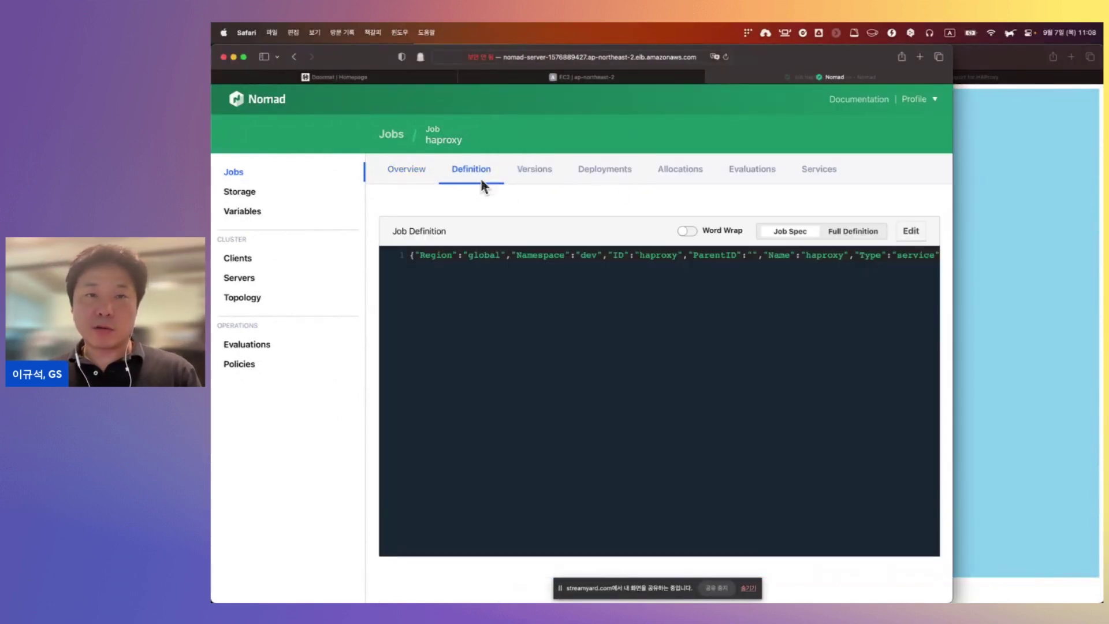
{"action": "left_click", "coordinate": [911, 233]}
{"action": "scroll", "coordinate": [717, 334], "scroll_direction": "right", "scroll_amount": 5}
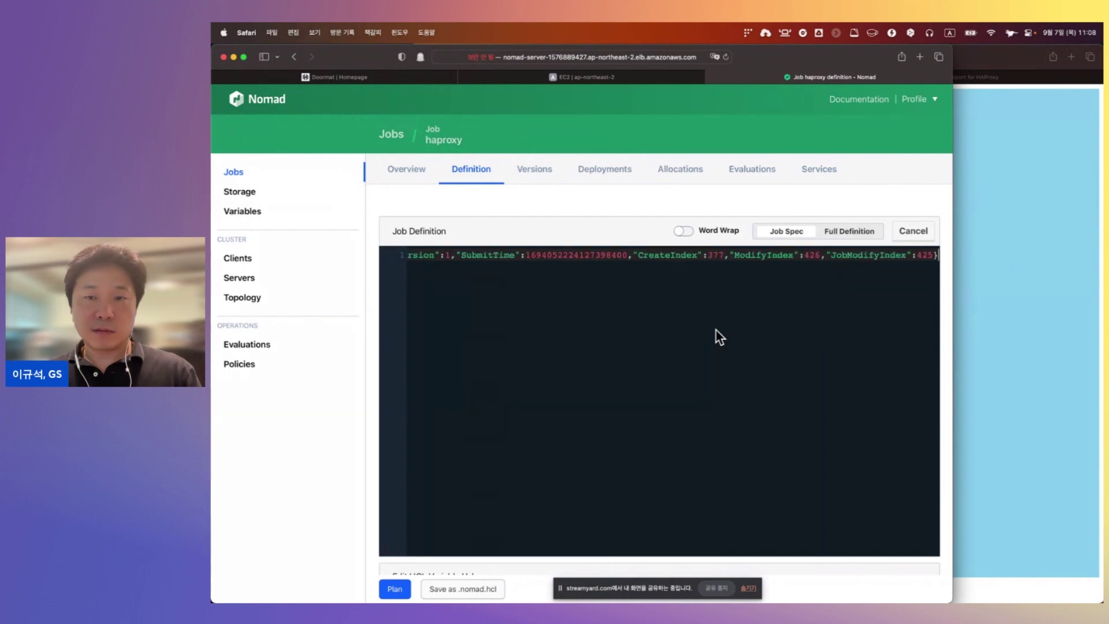
{"action": "key", "text": "super+r"}
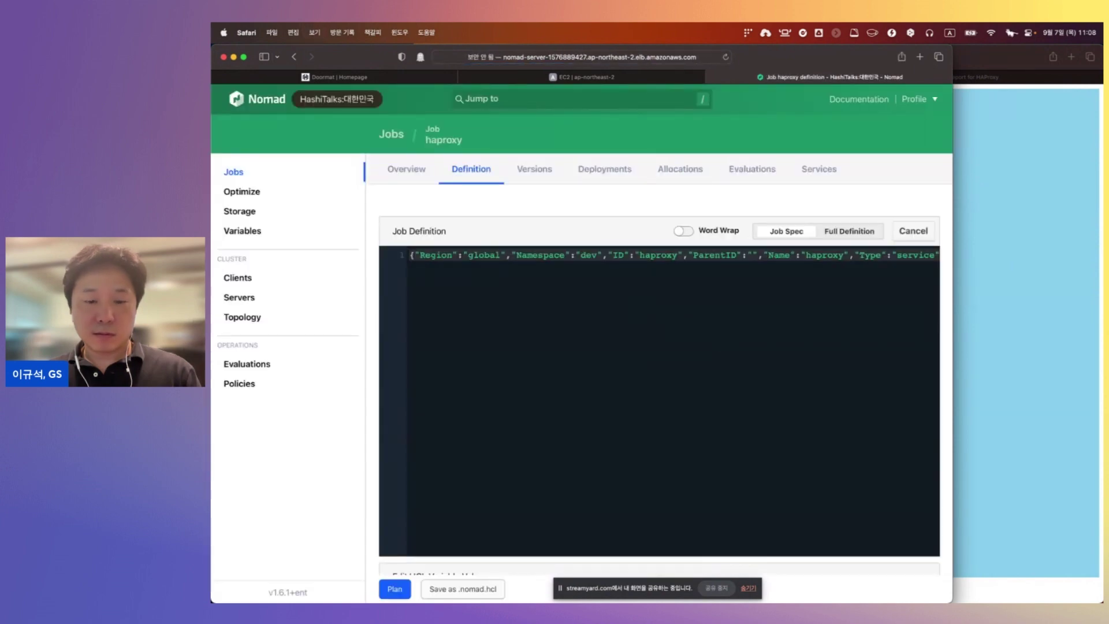
{"action": "scroll", "coordinate": [622, 302], "scroll_direction": "down", "scroll_amount": 10}
{"action": "scroll", "coordinate": [513, 315], "scroll_direction": "up", "scroll_amount": 10}
{"action": "scroll", "coordinate": [513, 314], "scroll_direction": "down", "scroll_amount": 15}
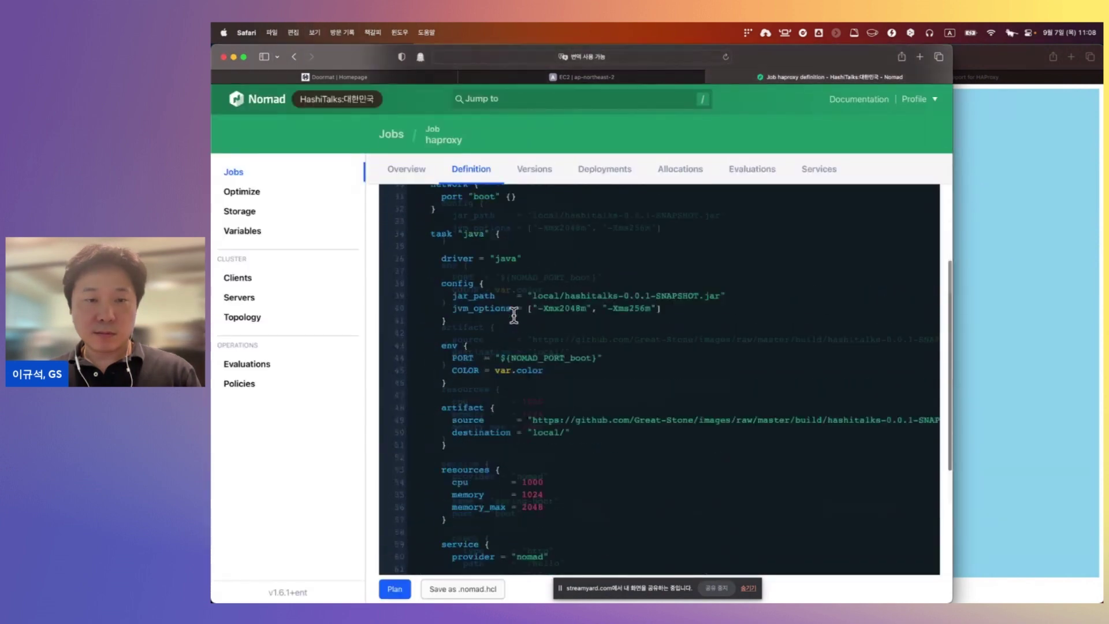
{"action": "scroll", "coordinate": [514, 315], "scroll_direction": "up", "scroll_amount": 15}
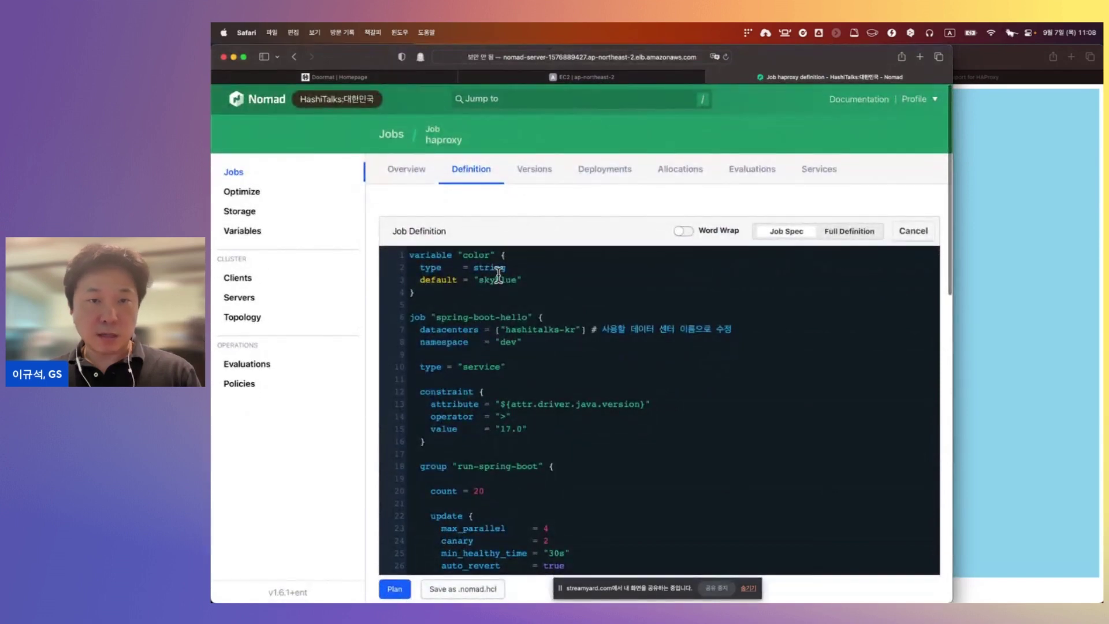
Set the HCL variable value color = "limegreen" and try to plan the job from the haproxy definition
{"action": "double_click", "coordinate": [477, 254]}
{"action": "key", "text": "super+c"}
{"action": "scroll", "coordinate": [564, 318], "scroll_direction": "down", "scroll_amount": 15}
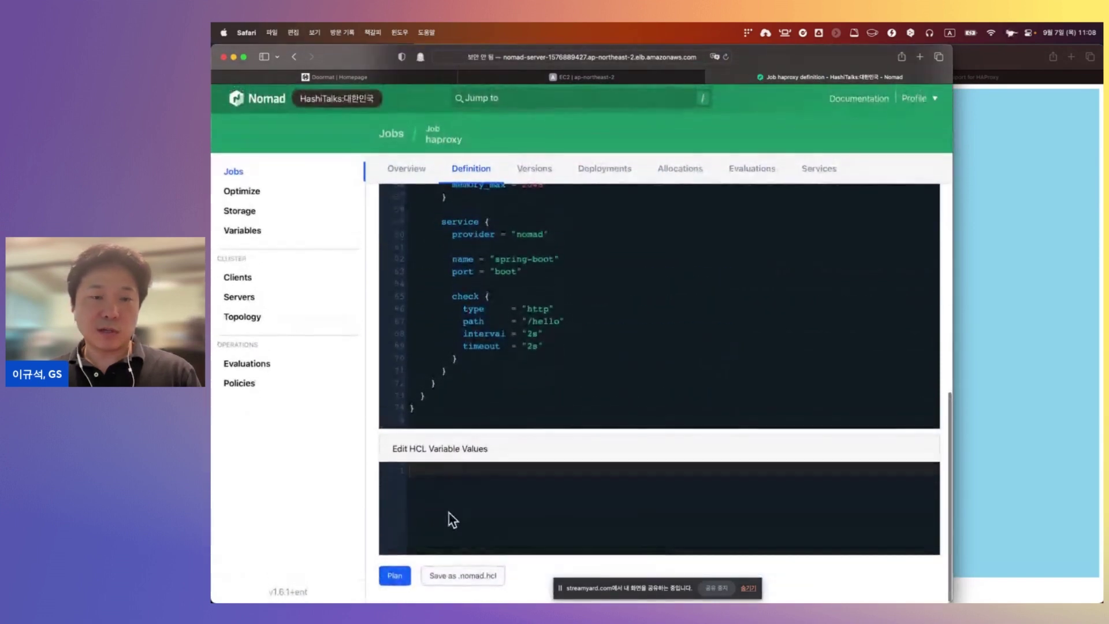
{"action": "left_click", "coordinate": [448, 517]}
{"action": "key", "text": "super+v"}
{"action": "type", "text": "= "}
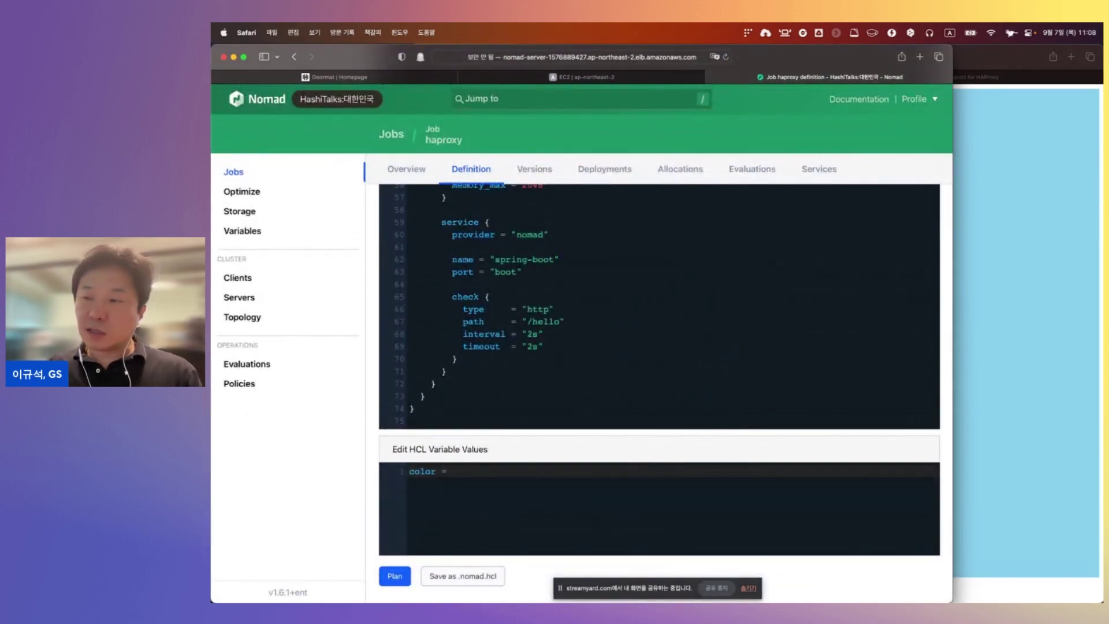
{"action": "type", "text": "limegreen"}
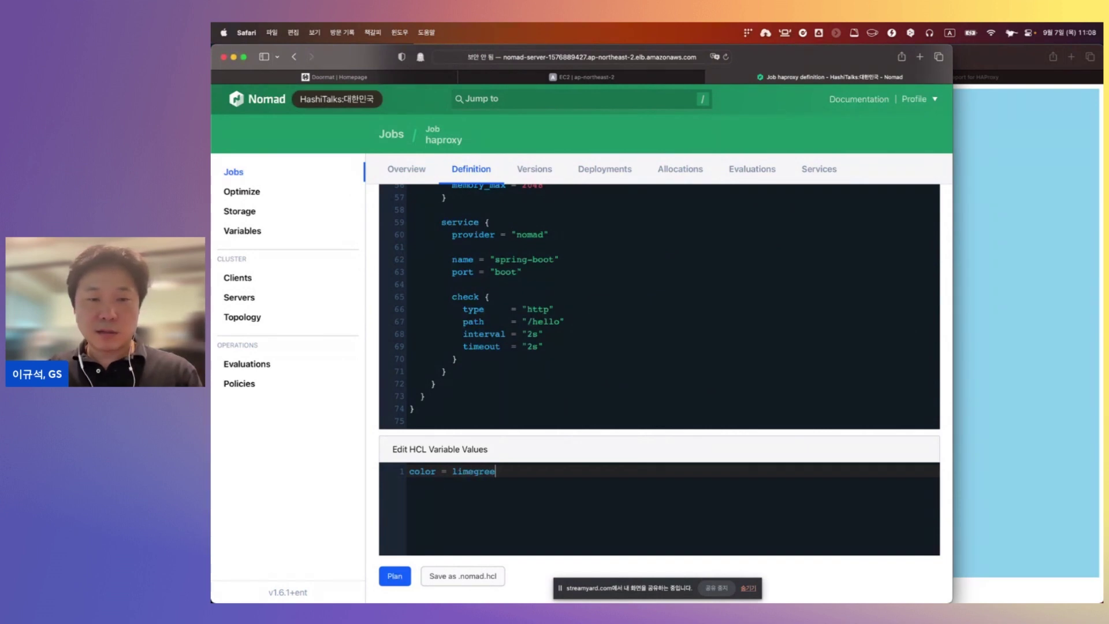
{"action": "key", "text": "Left"}
{"action": "key", "text": "Left"}
{"action": "key", "text": "Left"}
{"action": "key", "text": "Left"}
{"action": "key", "text": "Left"}
{"action": "key", "text": "Left"}
{"action": "key", "text": "Left"}
{"action": "key", "text": "Left"}
{"action": "key", "text": "Left"}
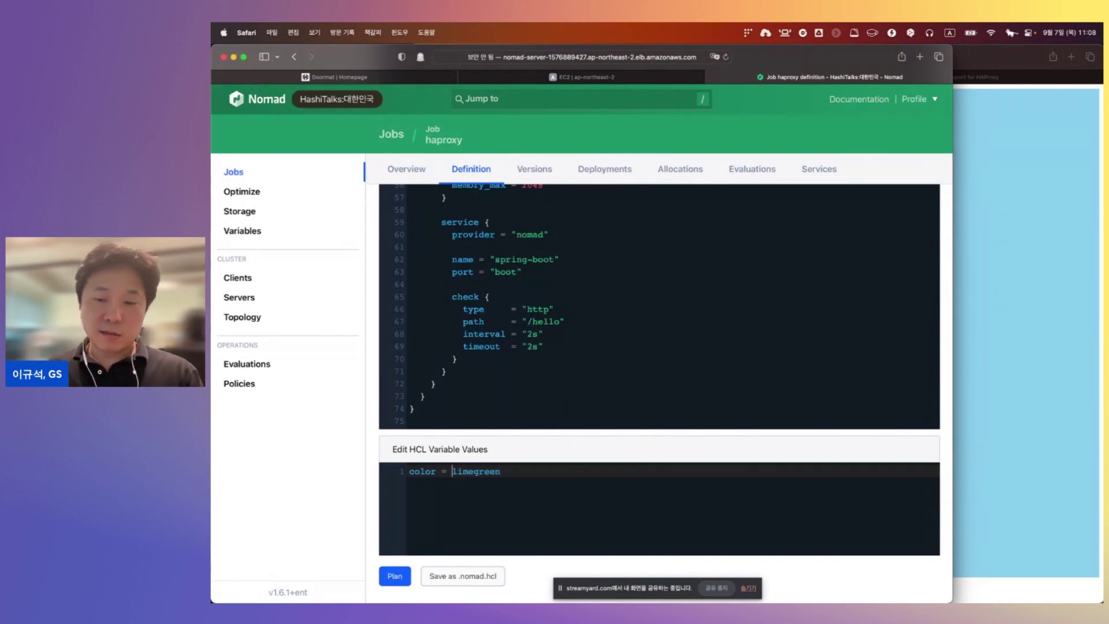
{"action": "type", "text": "\""}
{"action": "key", "text": "super+Right"}
{"action": "type", "text": "\""}
{"action": "left_click", "coordinate": [394, 576]}
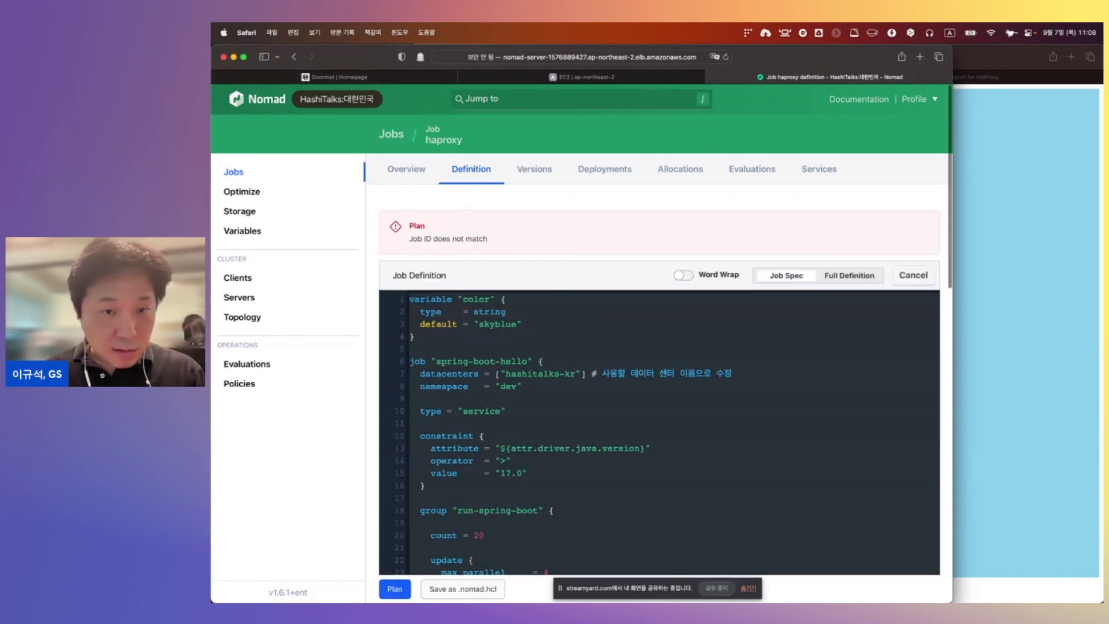
Copy the full spring-boot-hello job spec from the haproxy definition editor and open the spring-boot-hello job's overview
{"action": "key", "text": "super+a"}
{"action": "key", "text": "super+c"}
{"action": "scroll", "coordinate": [659, 405], "scroll_direction": "down", "scroll_amount": 5}
{"action": "left_click", "coordinate": [406, 146]}
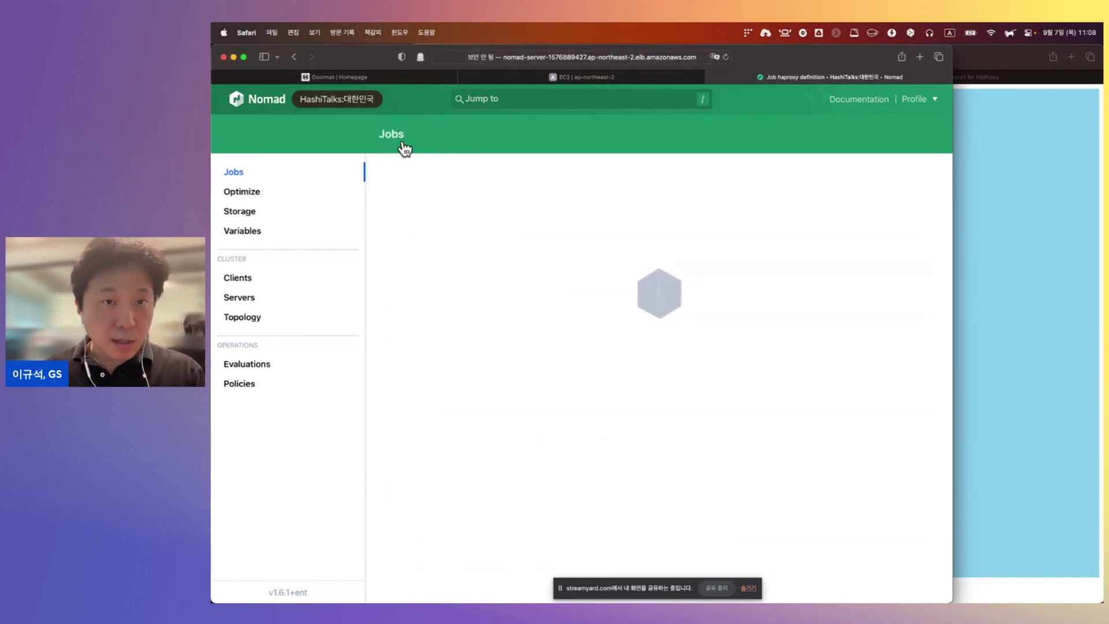
{"action": "left_click", "coordinate": [415, 271]}
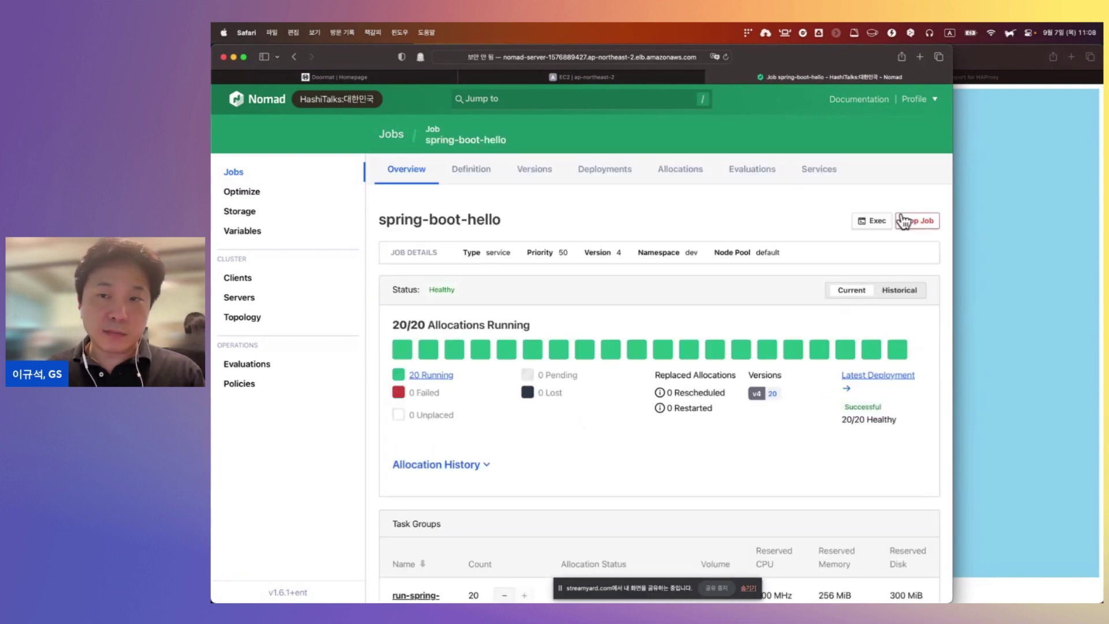